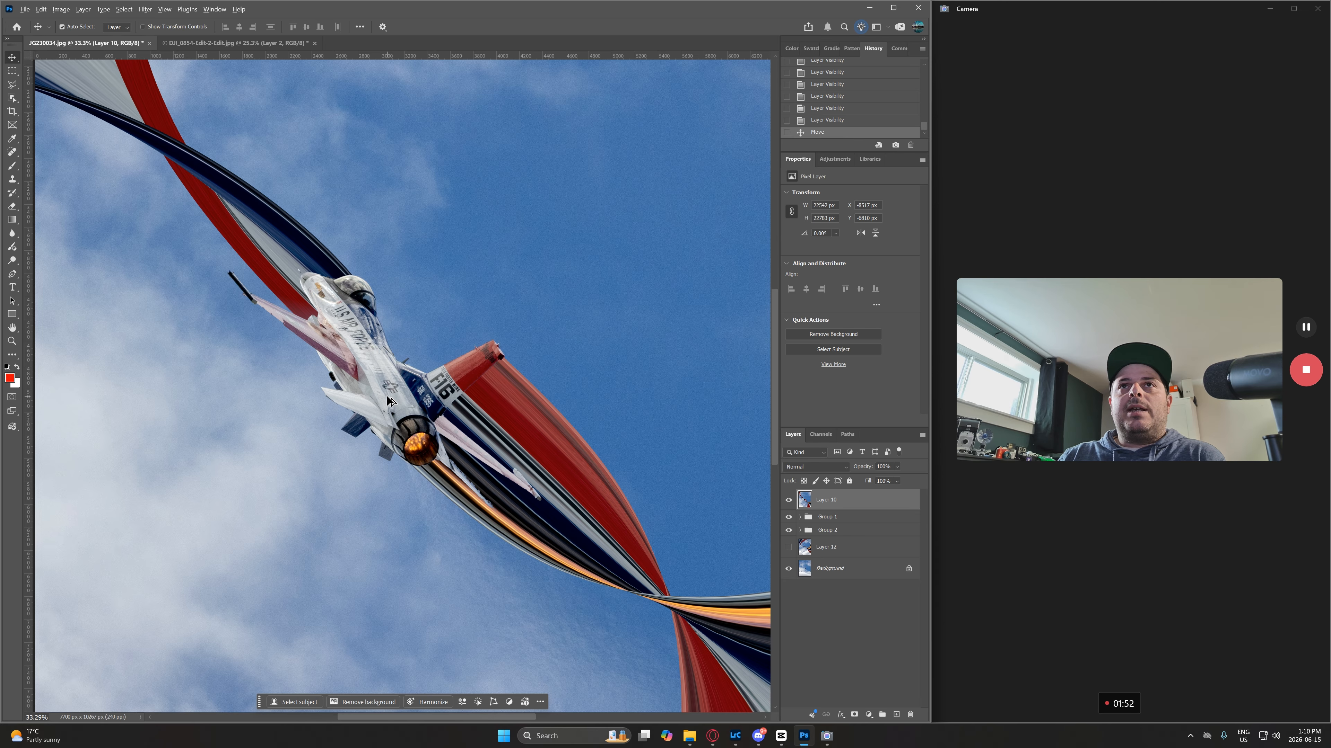
scroll(388, 401, down, 2)
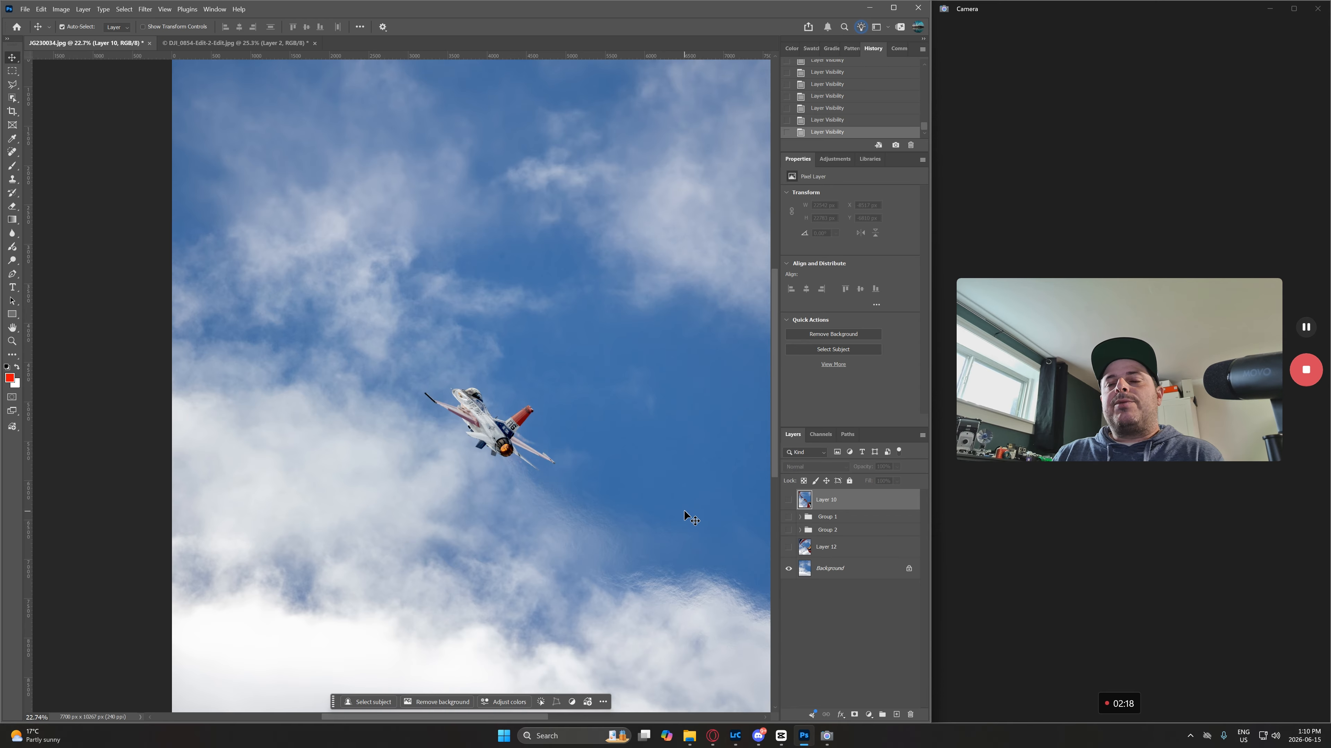
scroll(548, 480, up, 5)
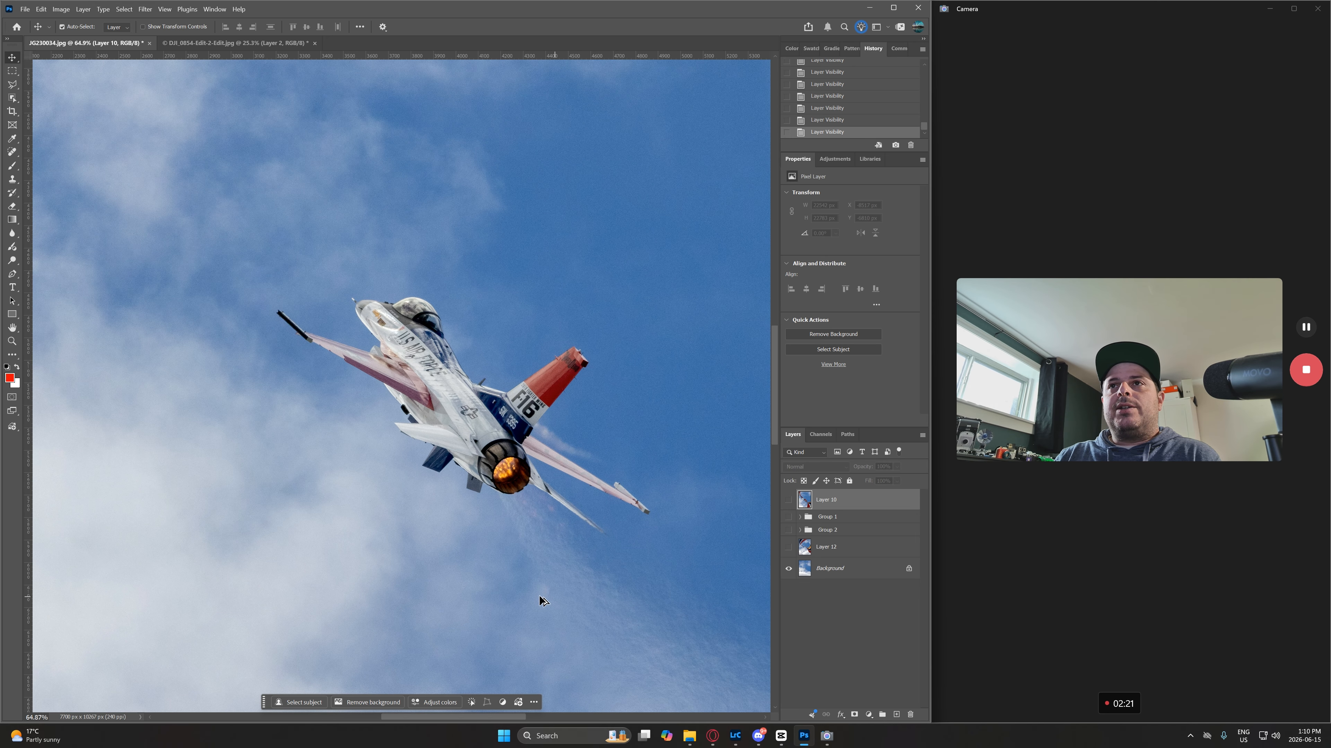
scroll(547, 433, down, 5)
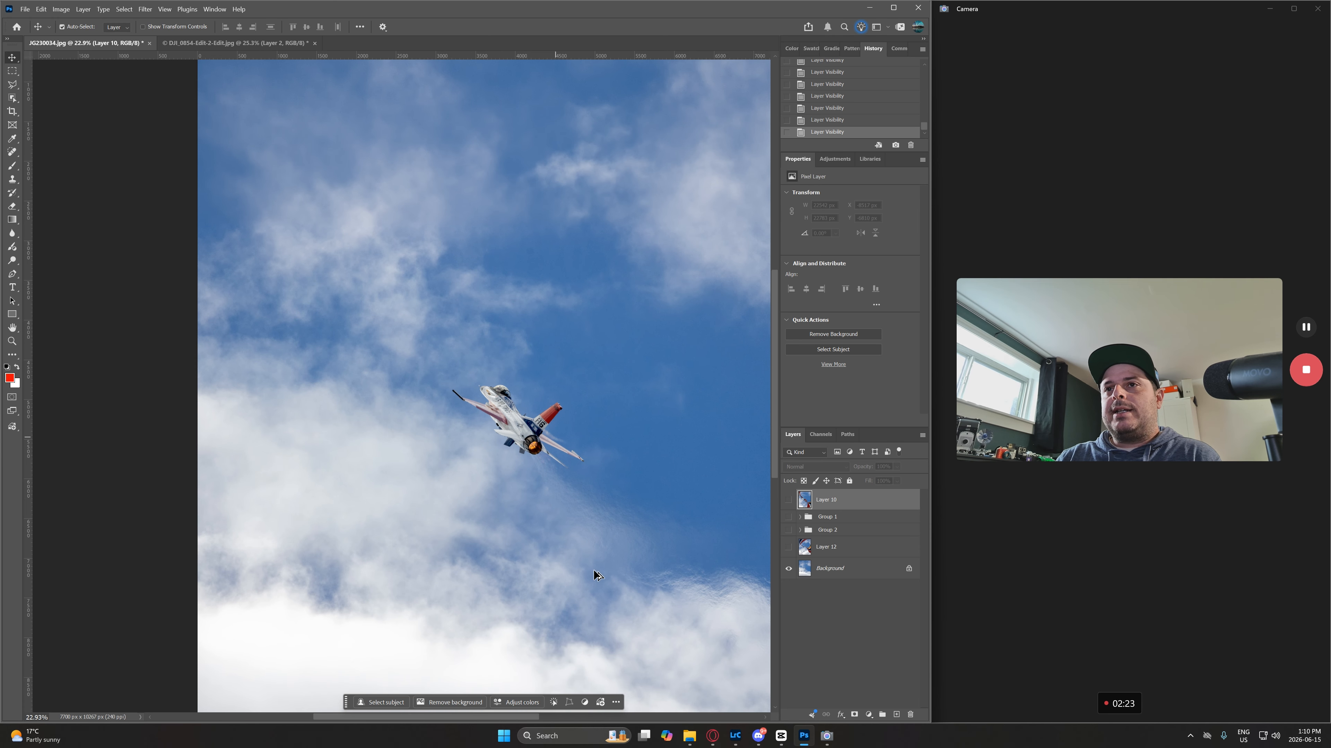
drag(519, 718, 534, 720)
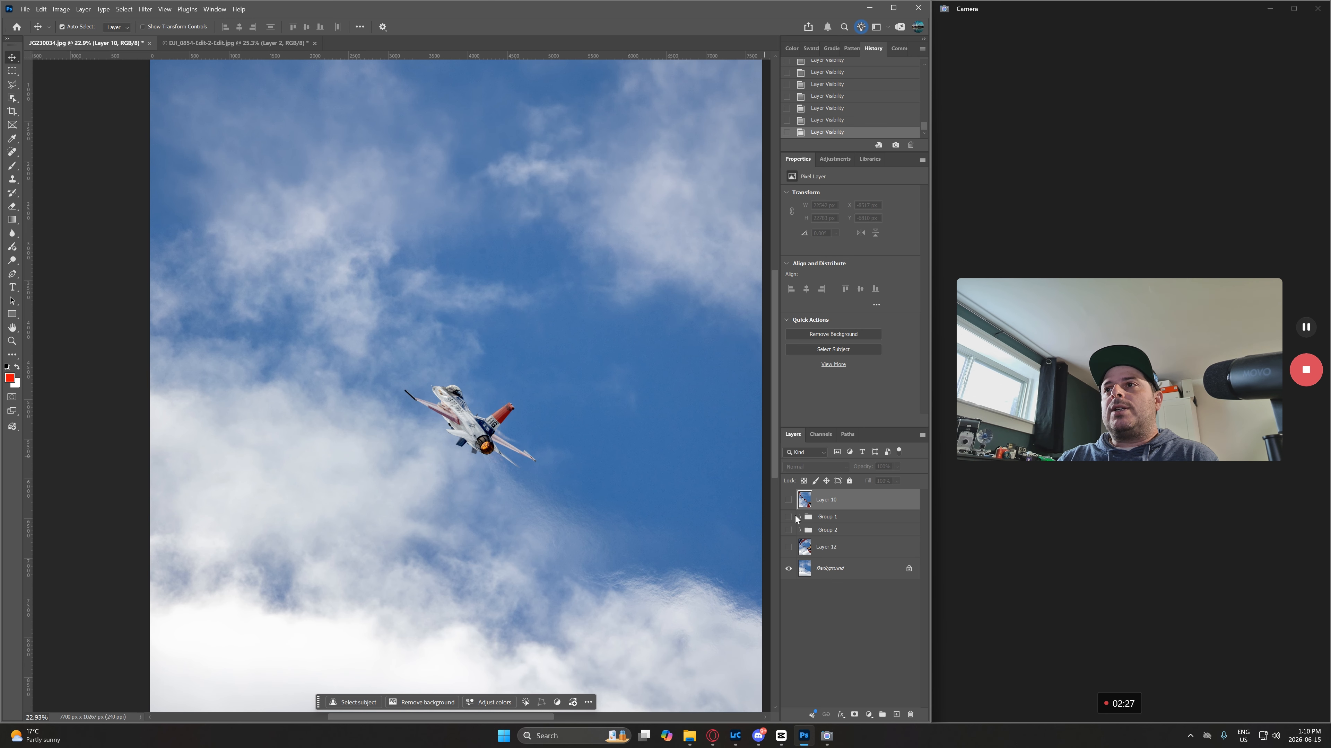
click(851, 572)
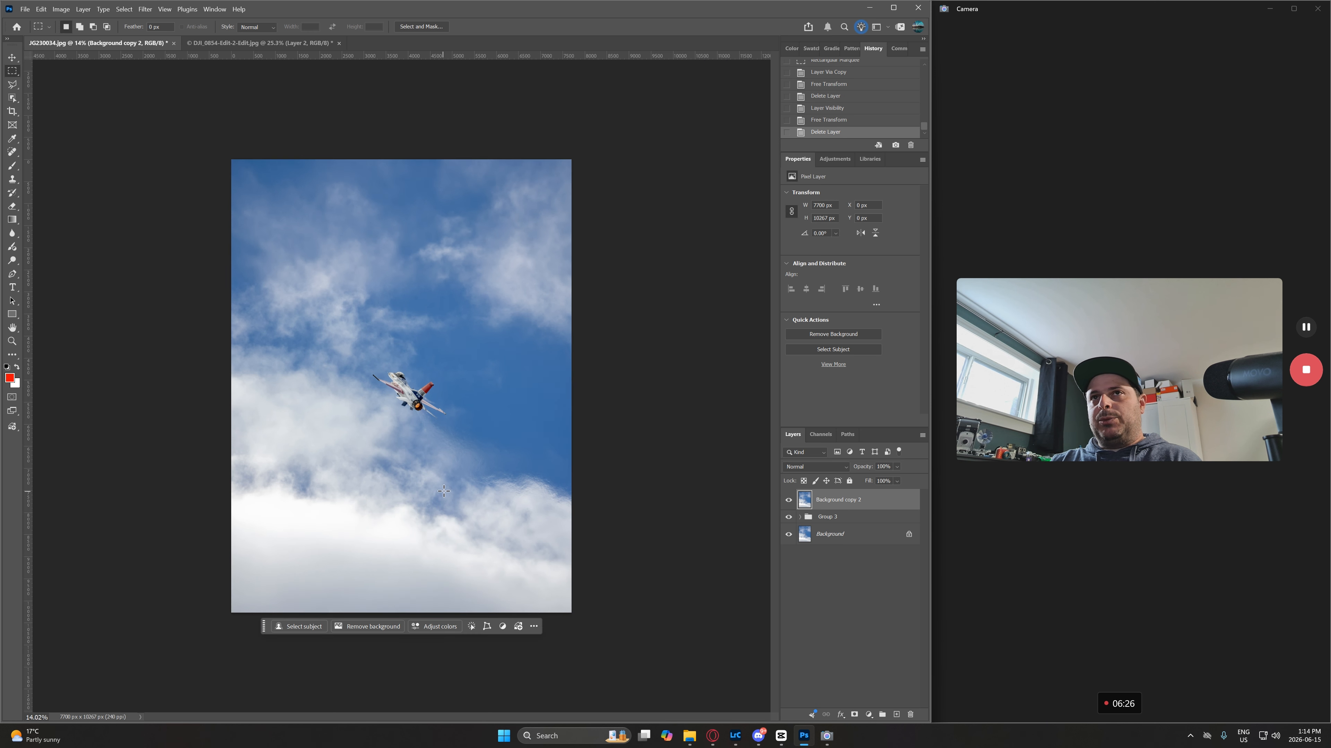
scroll(363, 412, up, 3)
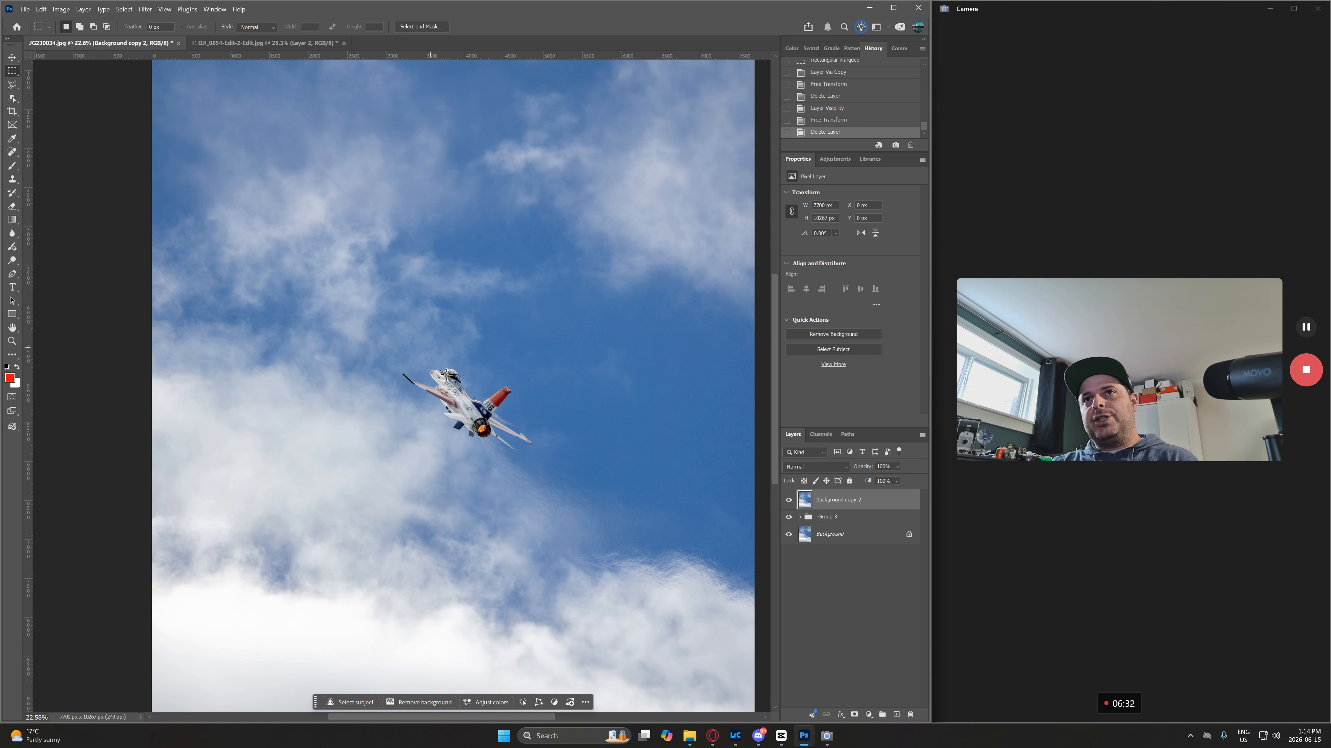
drag(373, 399, 593, 401)
drag(481, 301, 482, 507)
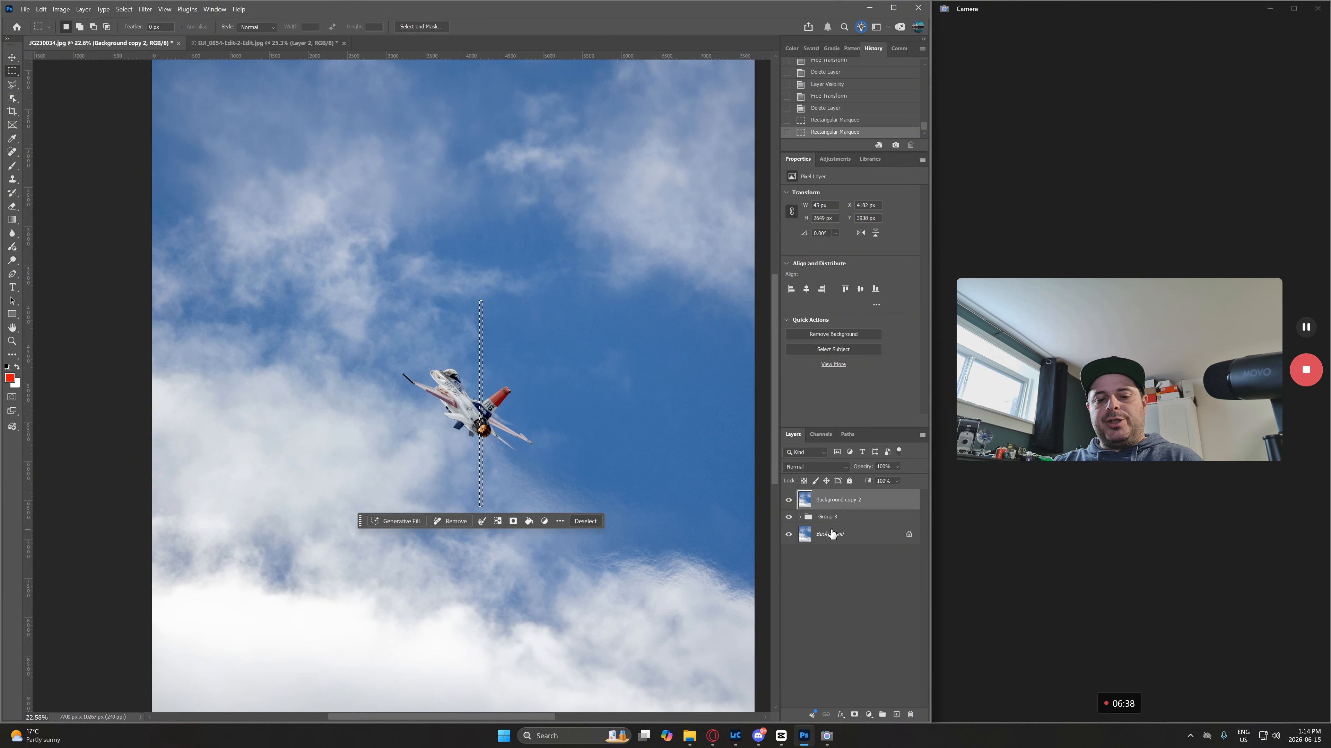
key(ctrl+d)
- Rotate the Background copy 2 layer counterclockwise with Free Transform until the jet flies nearly level
key(ctrl+t)
key(ctrl+0)
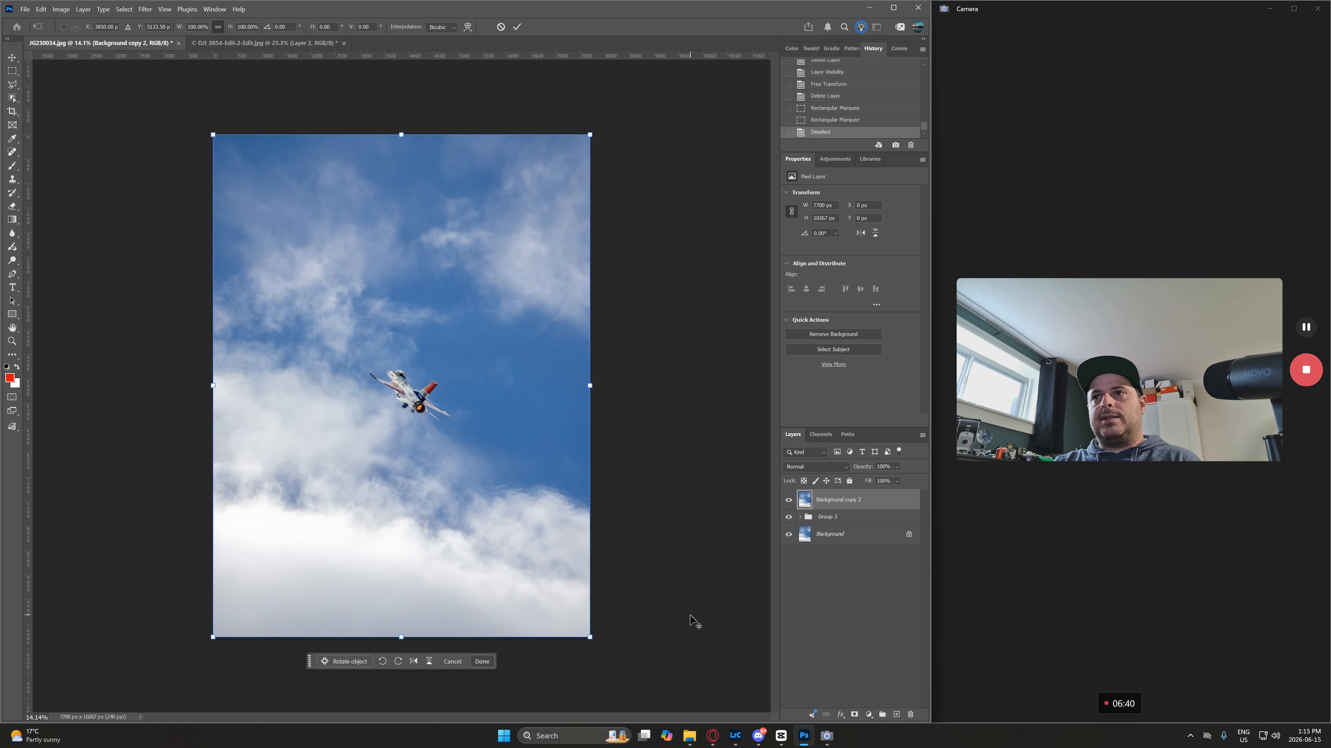
drag(597, 636, 692, 477)
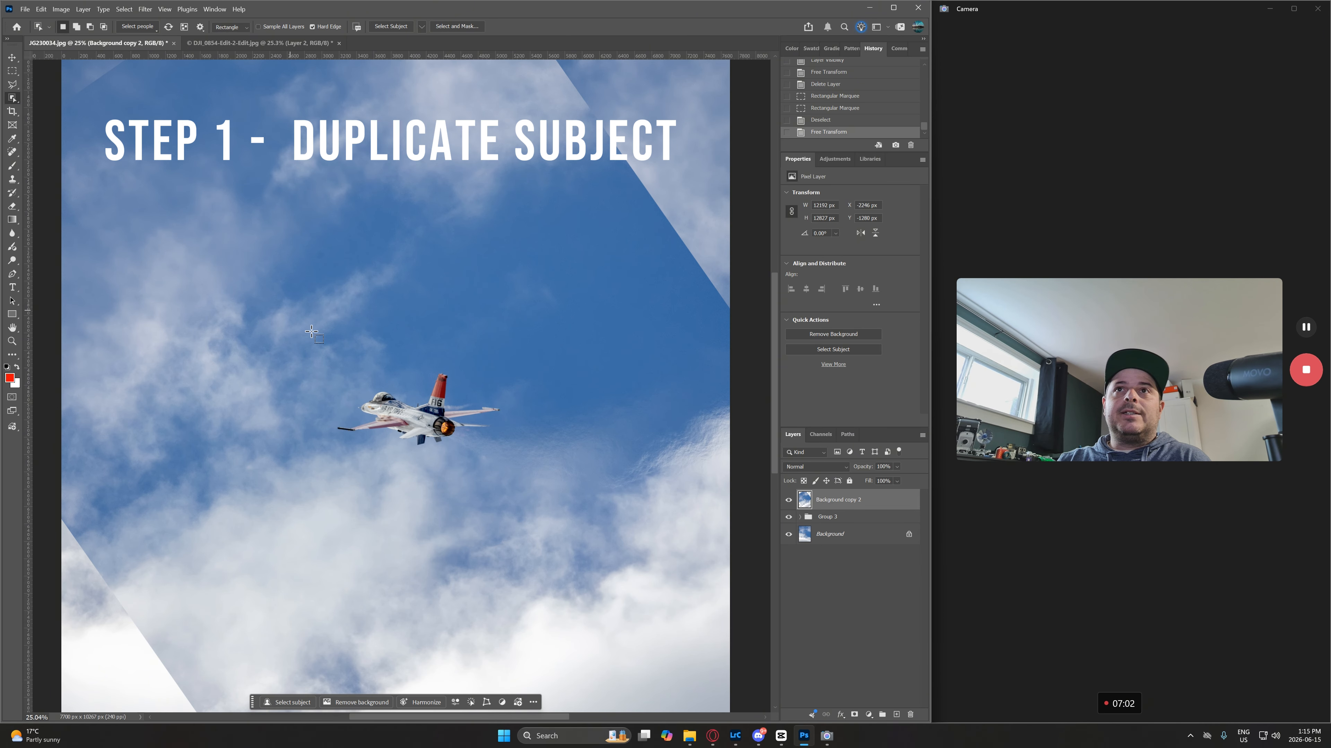
- Select the jet with Object Selection, copy it to its own layer, and name that layer Jet
drag(312, 351, 524, 474)
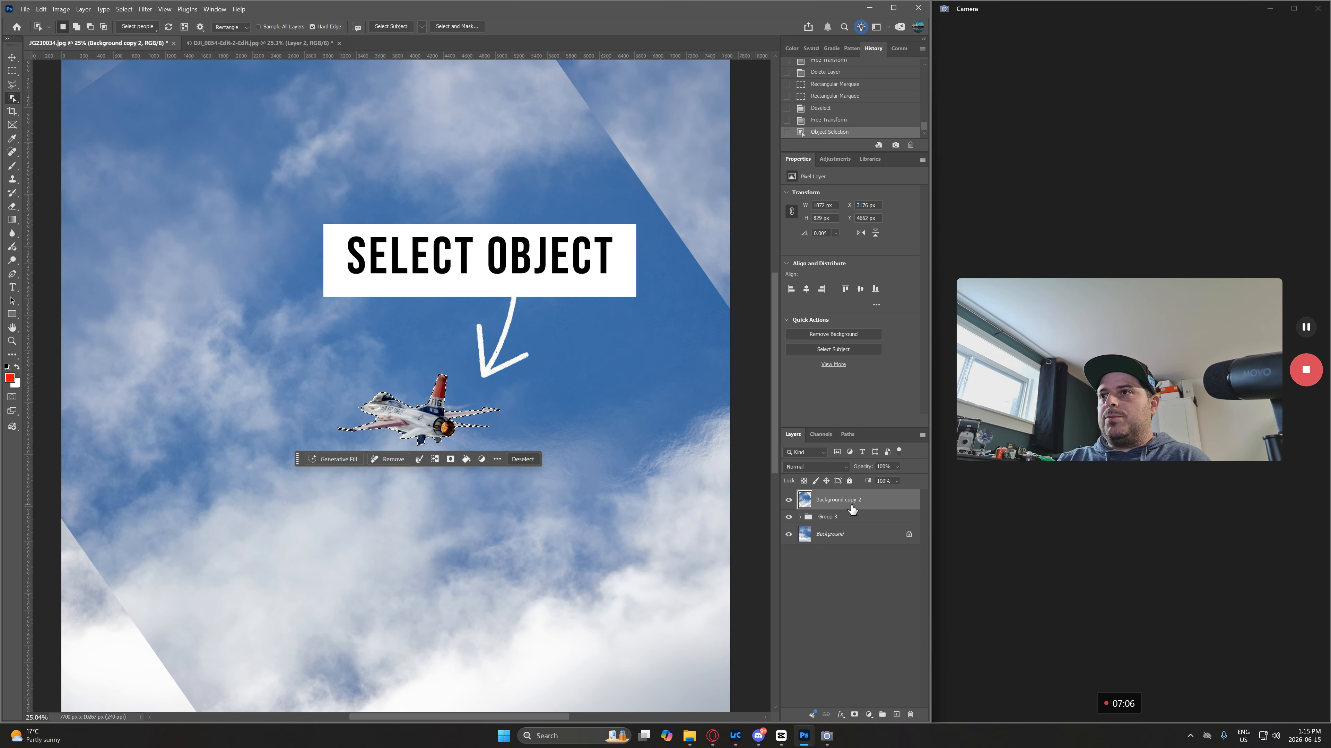
key(ctrl+j)
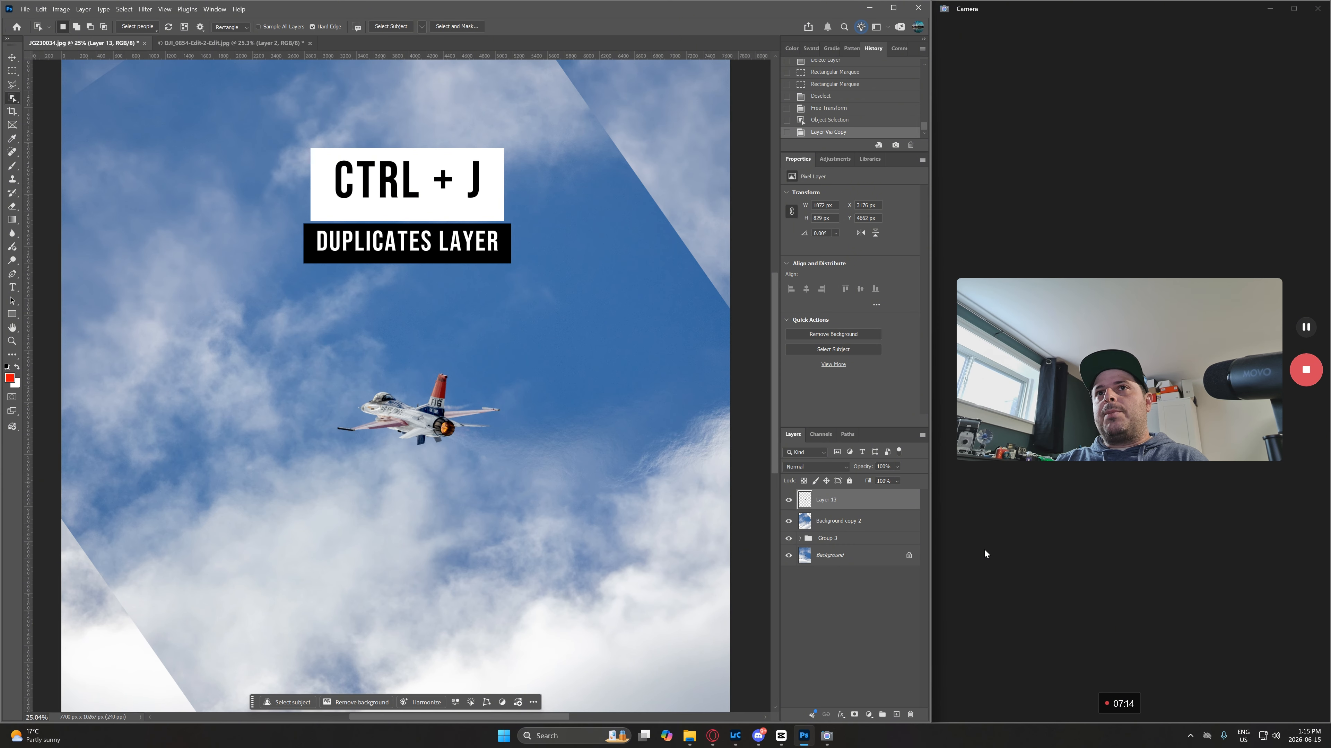
ctrl+click(806, 502)
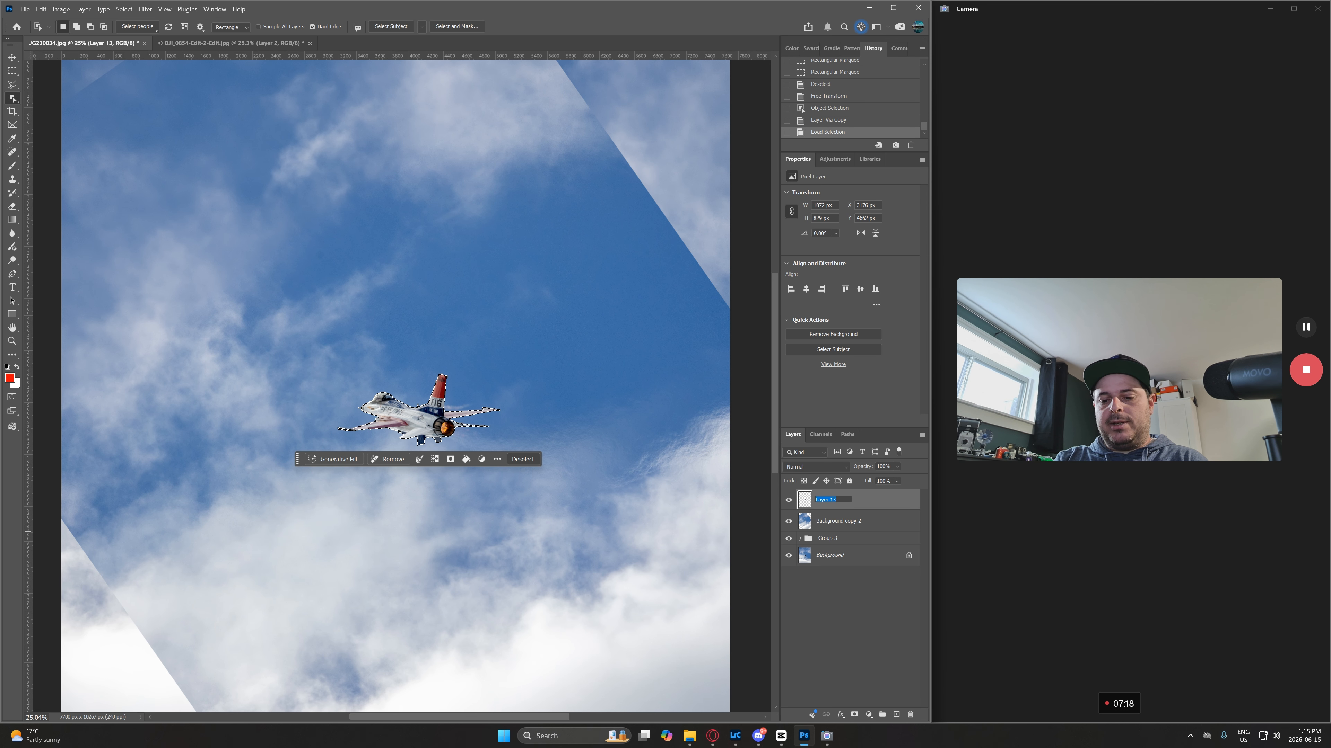
text(Jet)
key(Return)
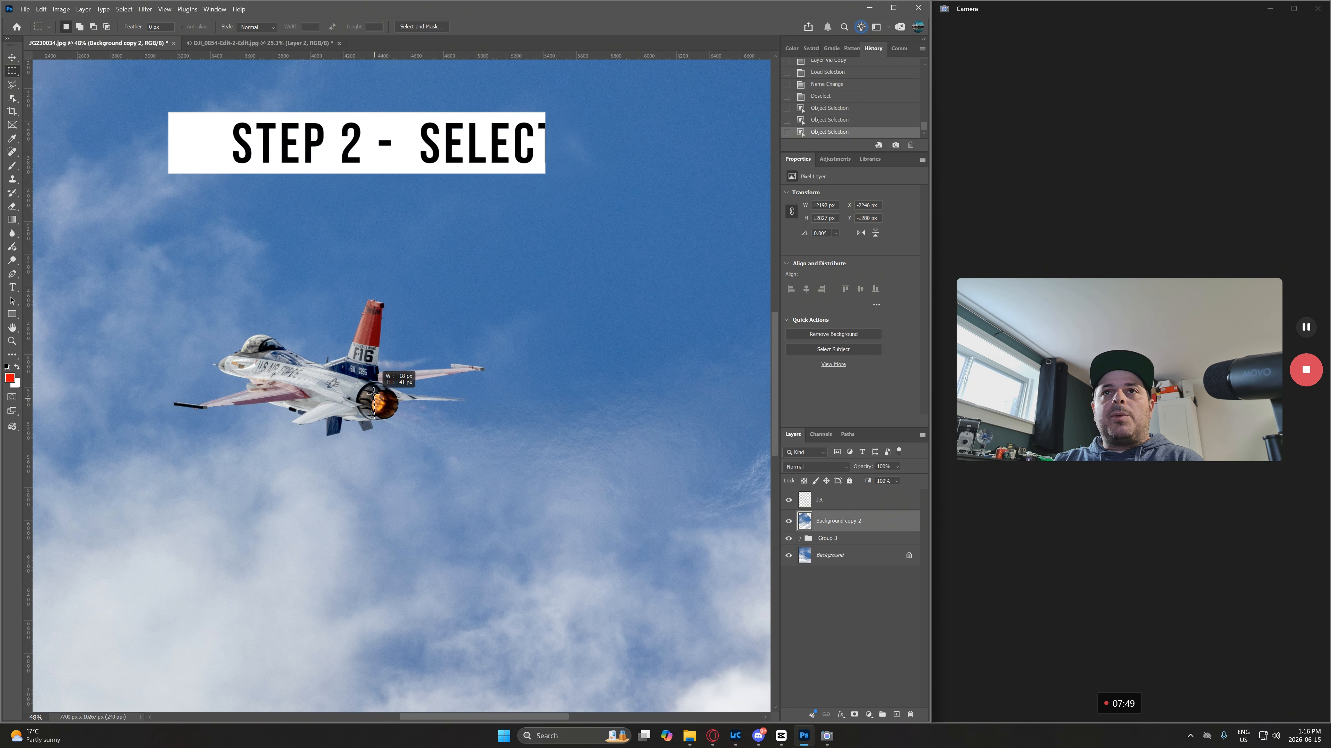
- Copy a vertical strip about 26 px wide and 701 px tall through the jet's tail fin and engine to a layer named Pixels
drag(373, 388, 375, 302)
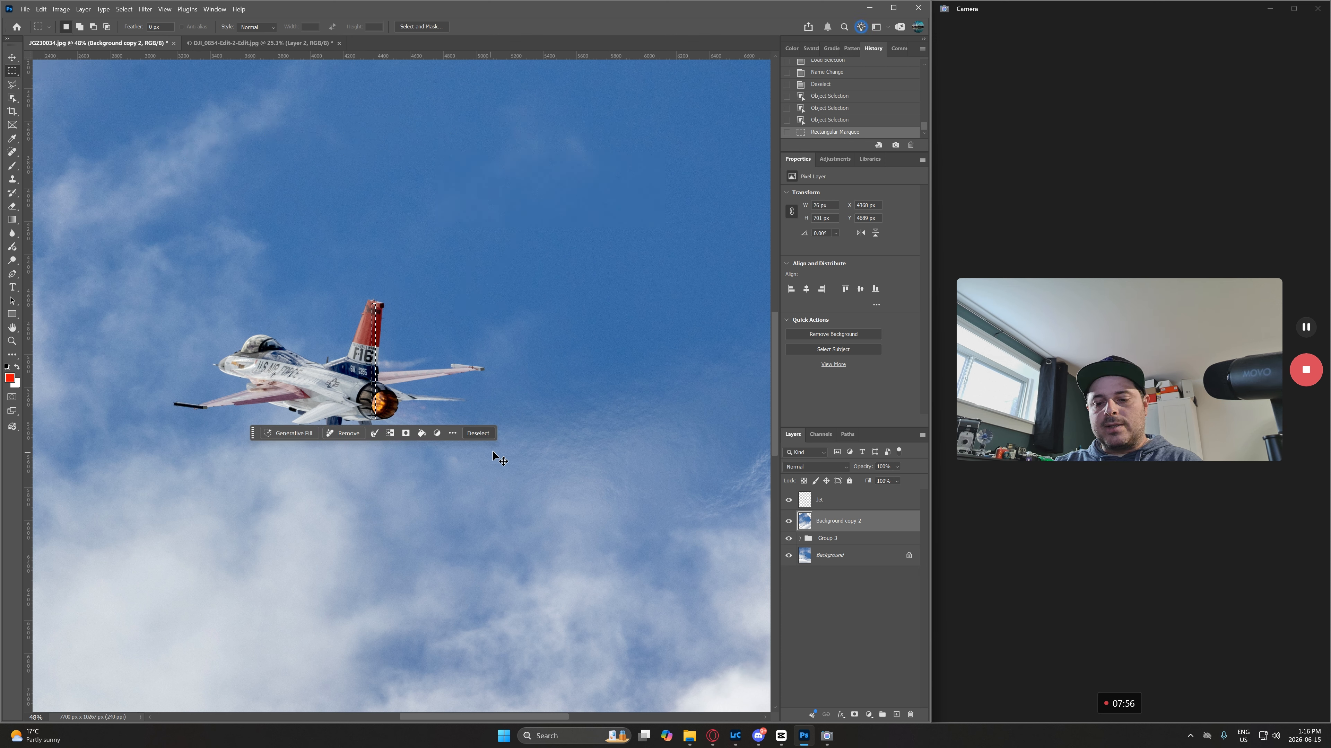
key(ctrl+j)
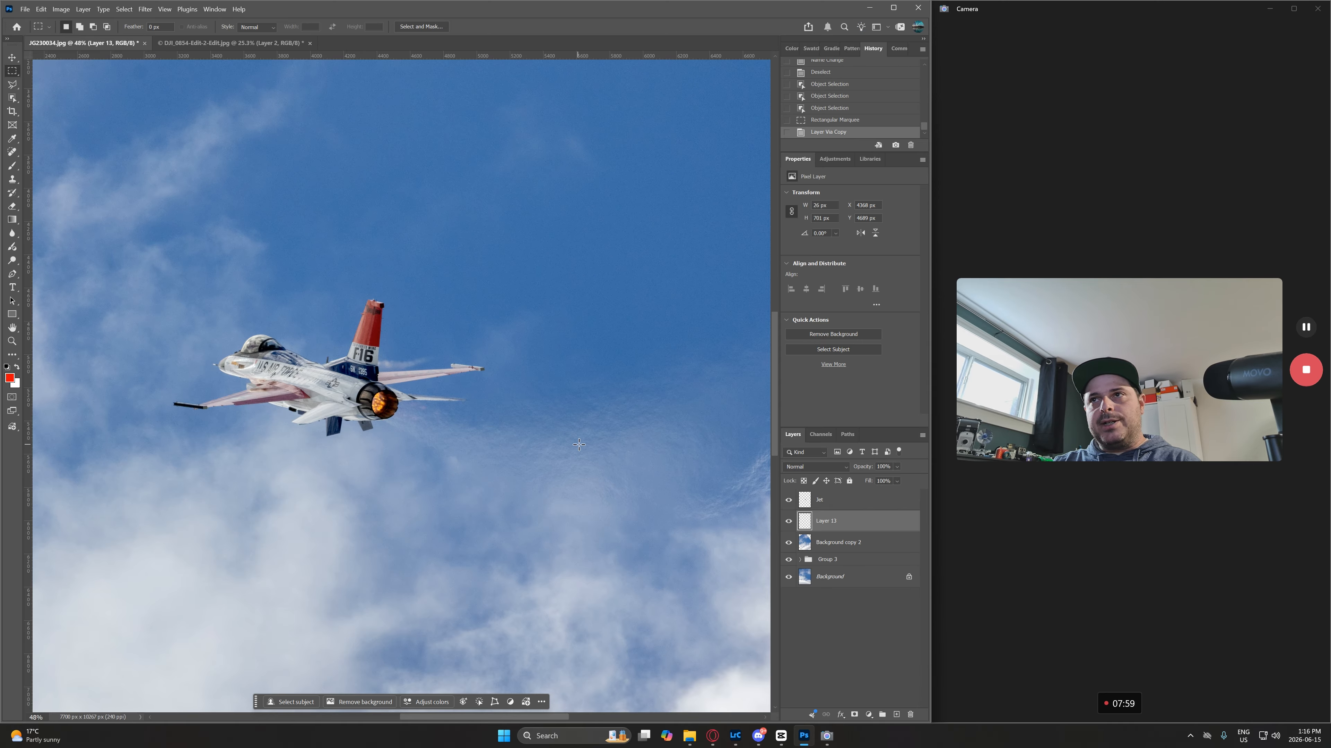
double_click(827, 521)
text(Pixels)
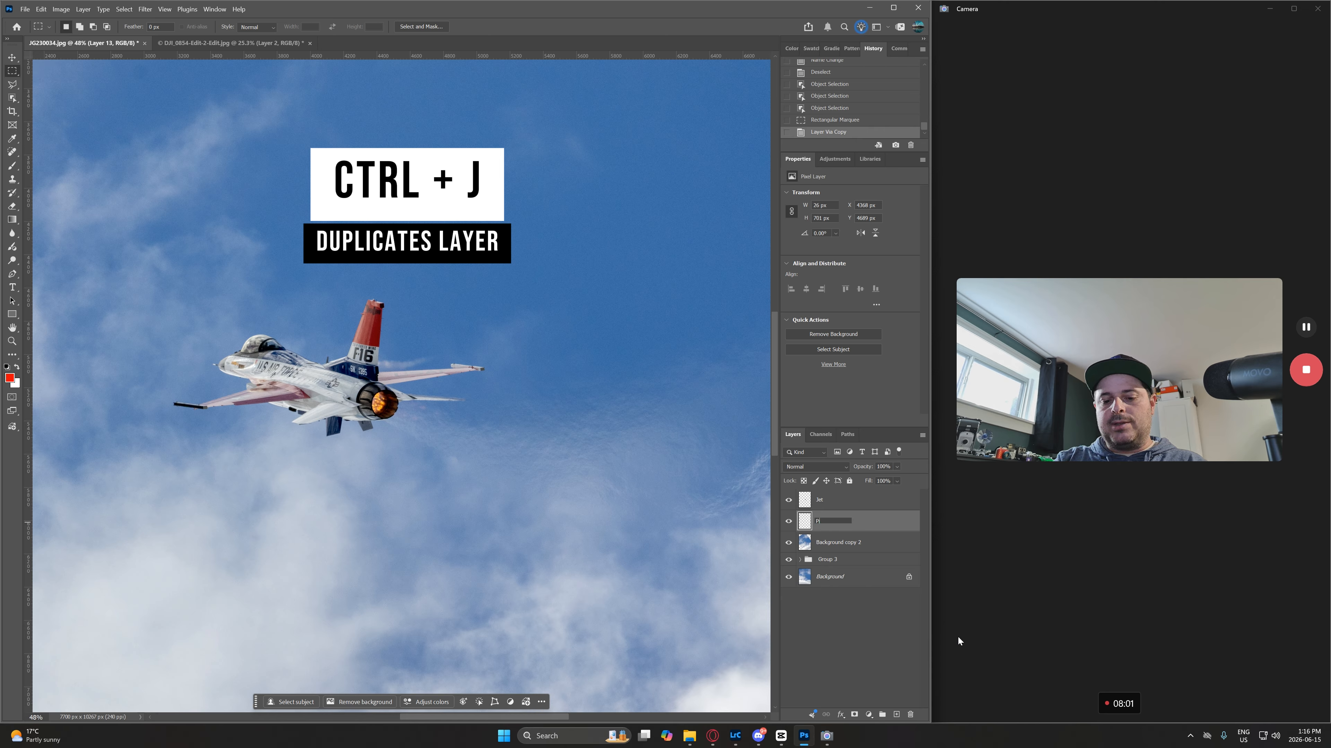
key(Return)
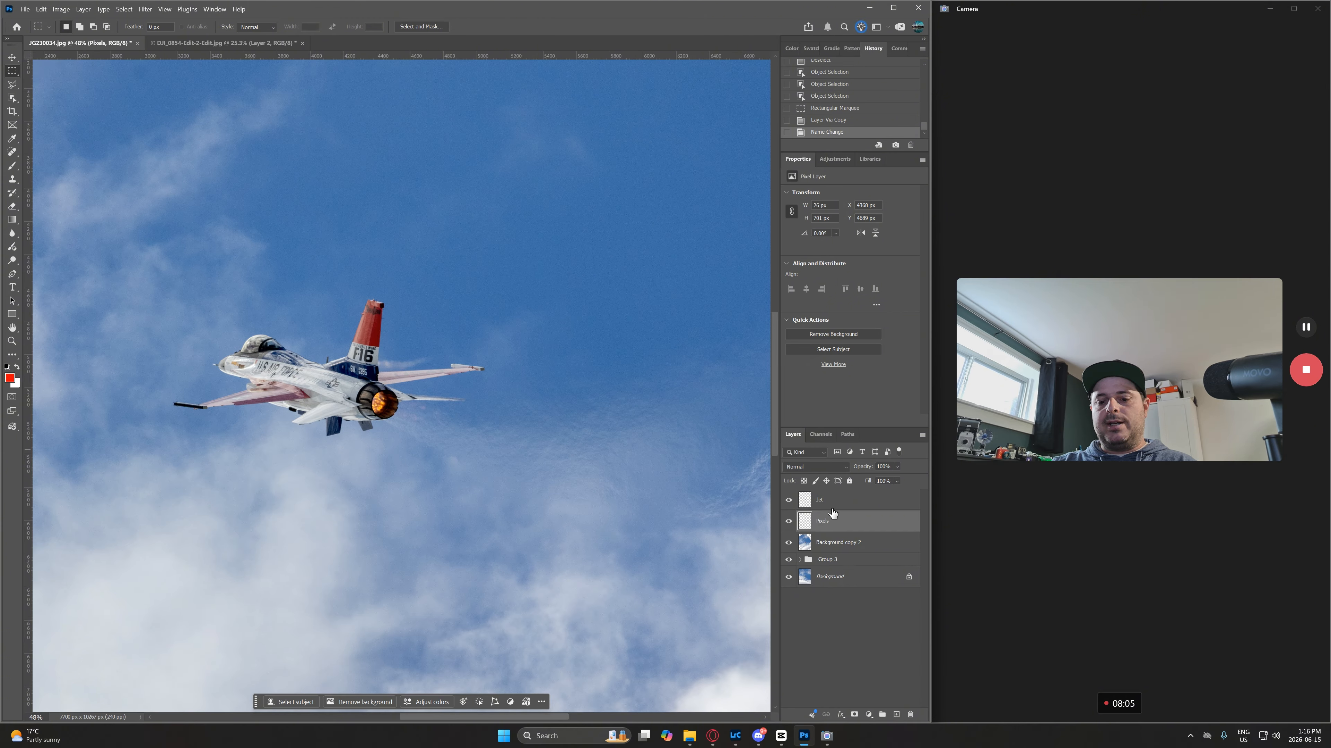
- Stretch the Pixels strip with Free Transform to about 9491% width, slanting it slightly downward behind the jet
key(ctrl+t)
mouse_move(371, 360)
mouse_down()
mouse_move(196, 365)
mouse_move(564, 367)
mouse_move(375, 362)
mouse_up()
key(ctrl+z)
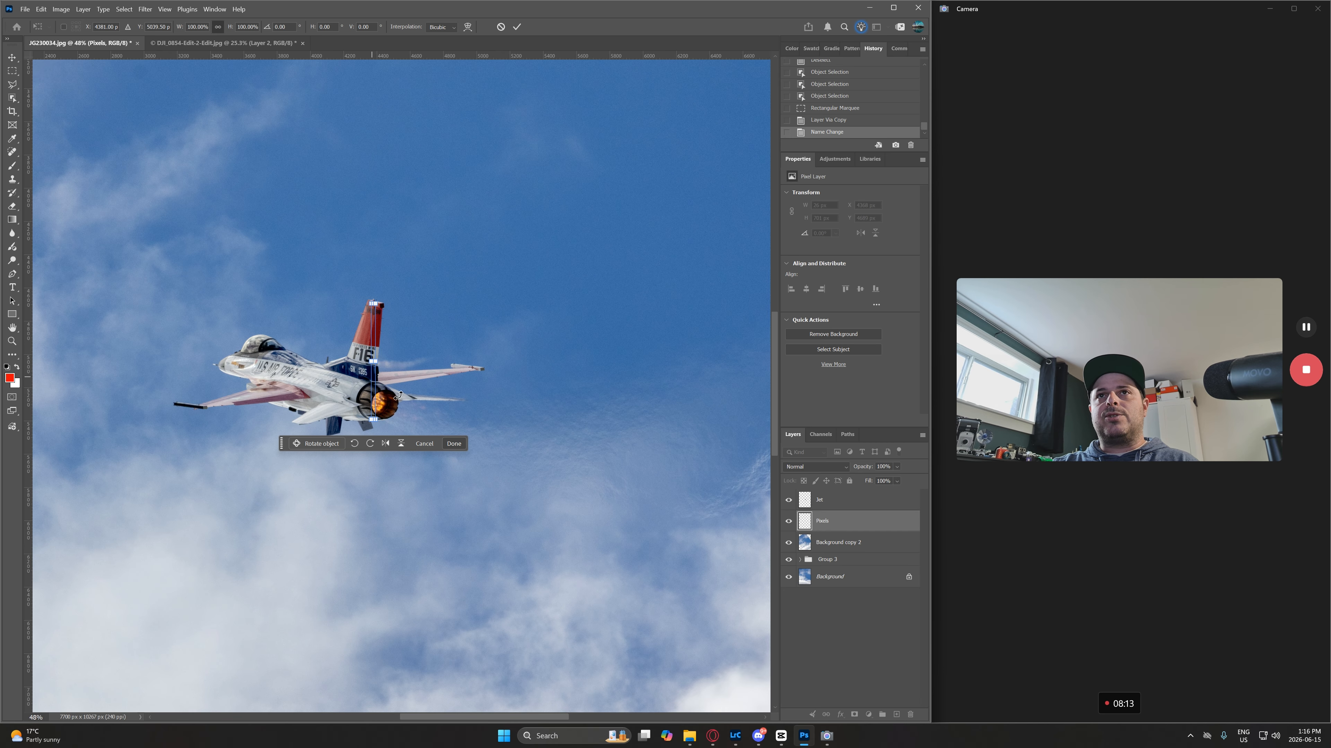
scroll(487, 470, down, 5)
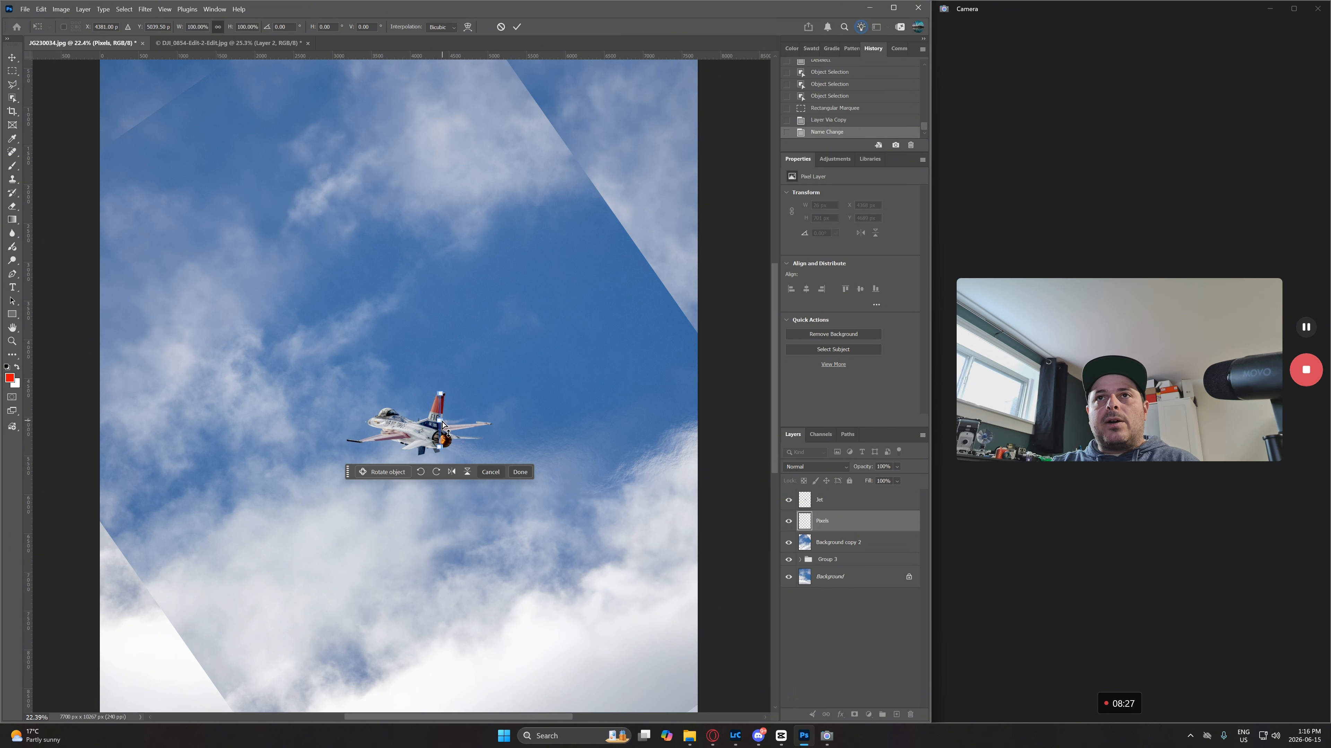
mouse_move(442, 421)
mouse_down()
mouse_move(671, 508)
mouse_move(374, 390)
mouse_move(393, 380)
mouse_move(487, 419)
mouse_move(588, 412)
mouse_move(633, 463)
mouse_up()
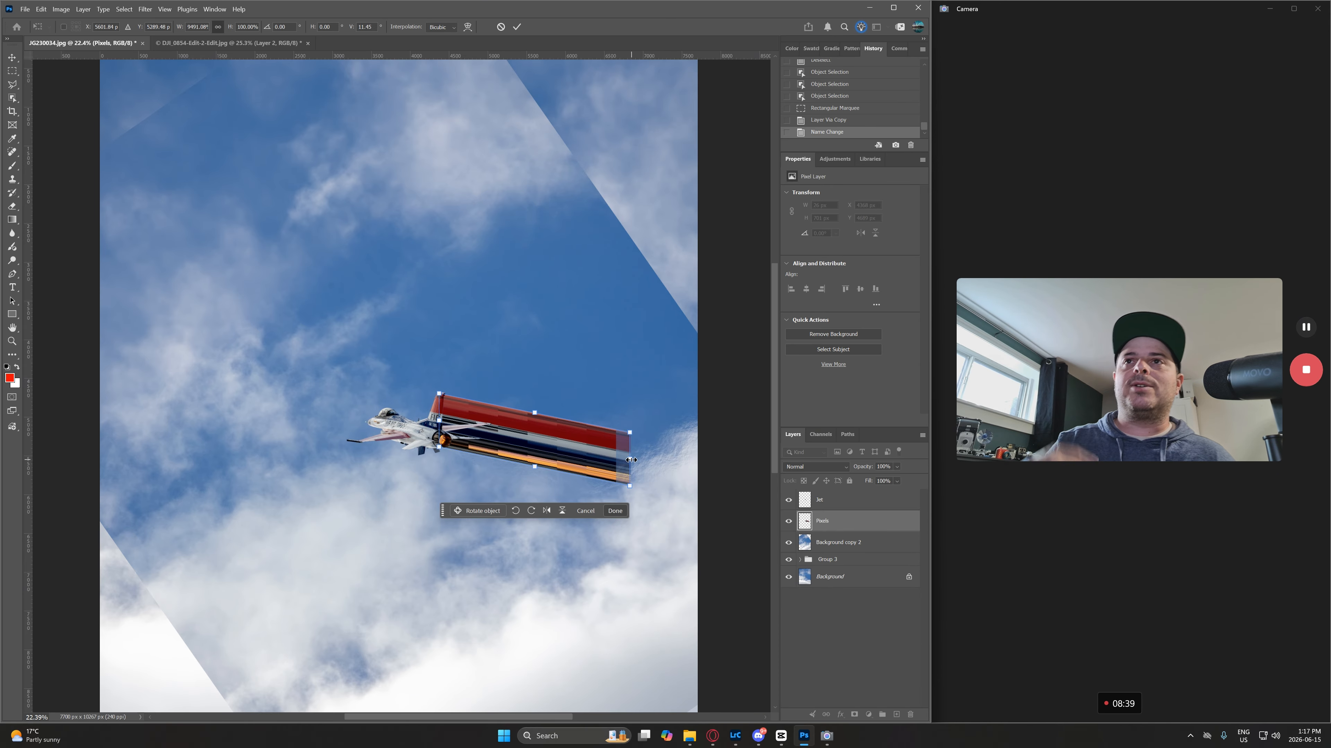
- Extend the free end of the Pixels strip well beyond the canvas edge, keeping it in line with its downward slant
scroll(451, 432, up, 5)
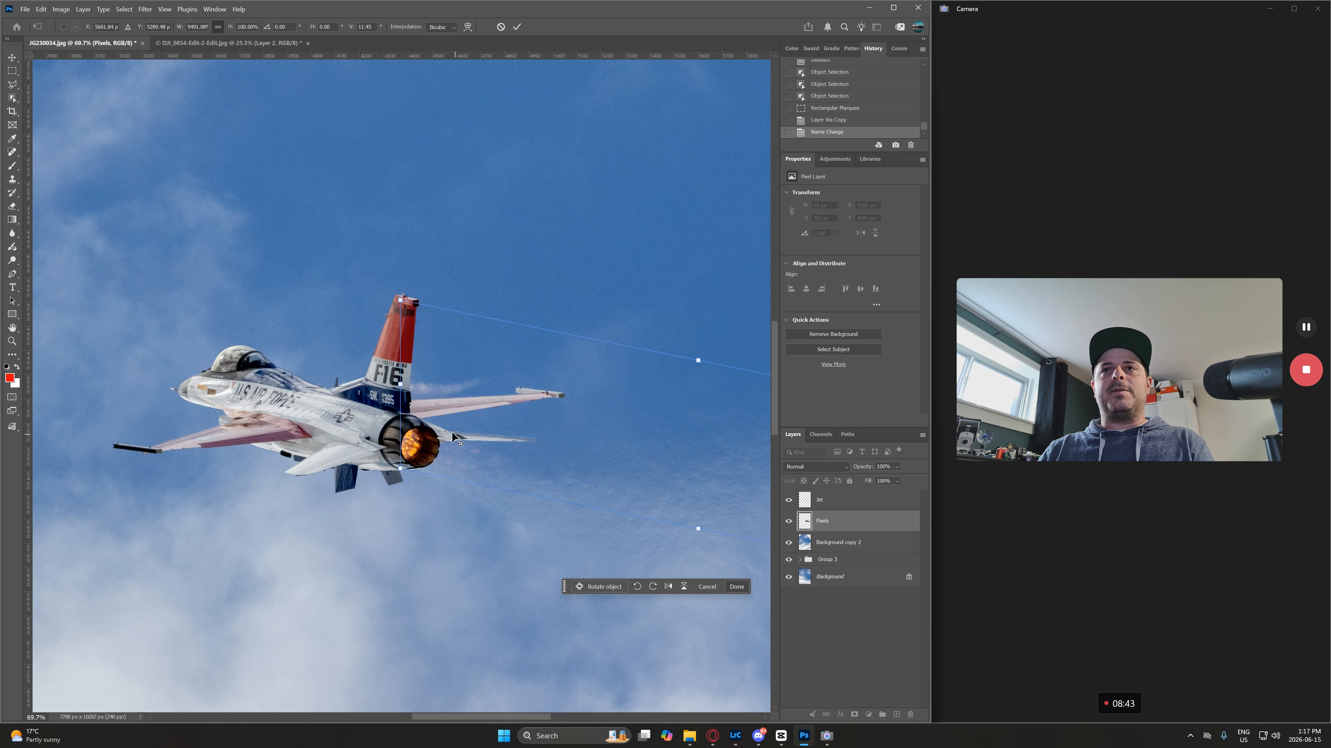
scroll(452, 431, up, 1)
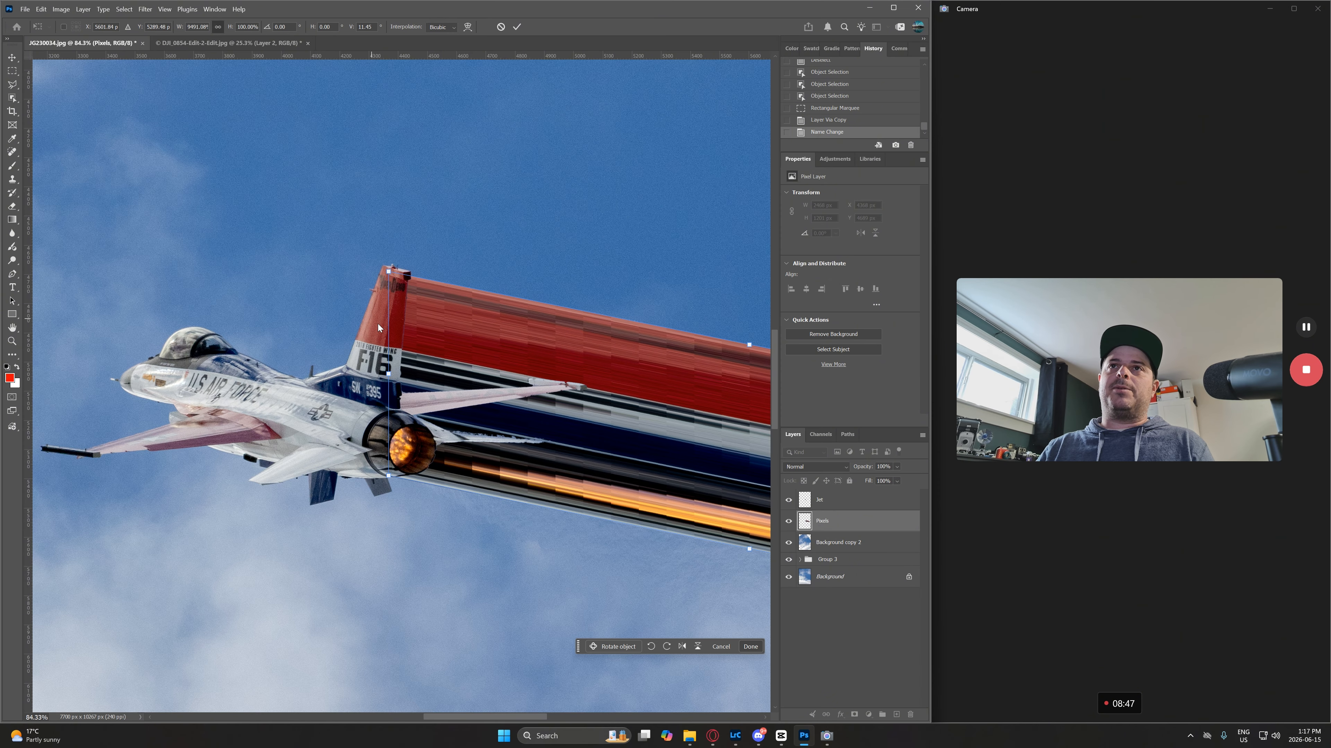
key(alt+space)
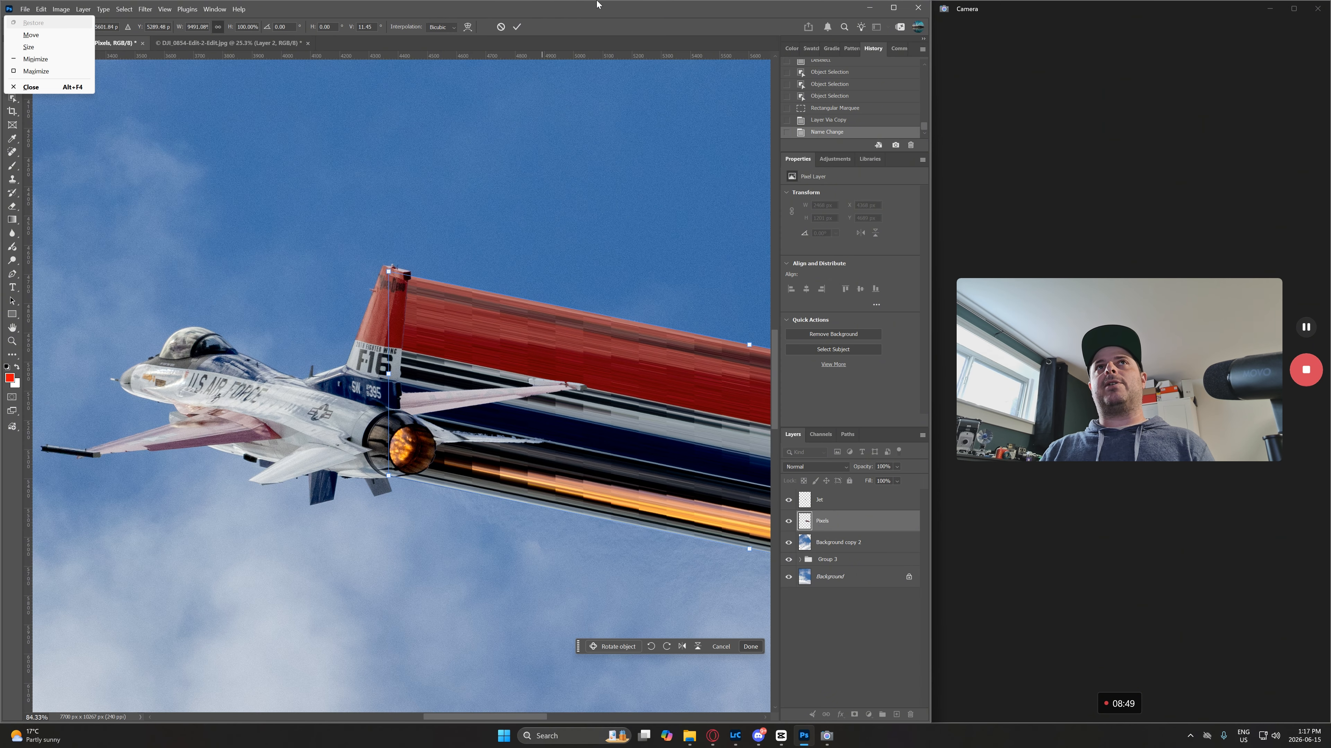
key(Escape)
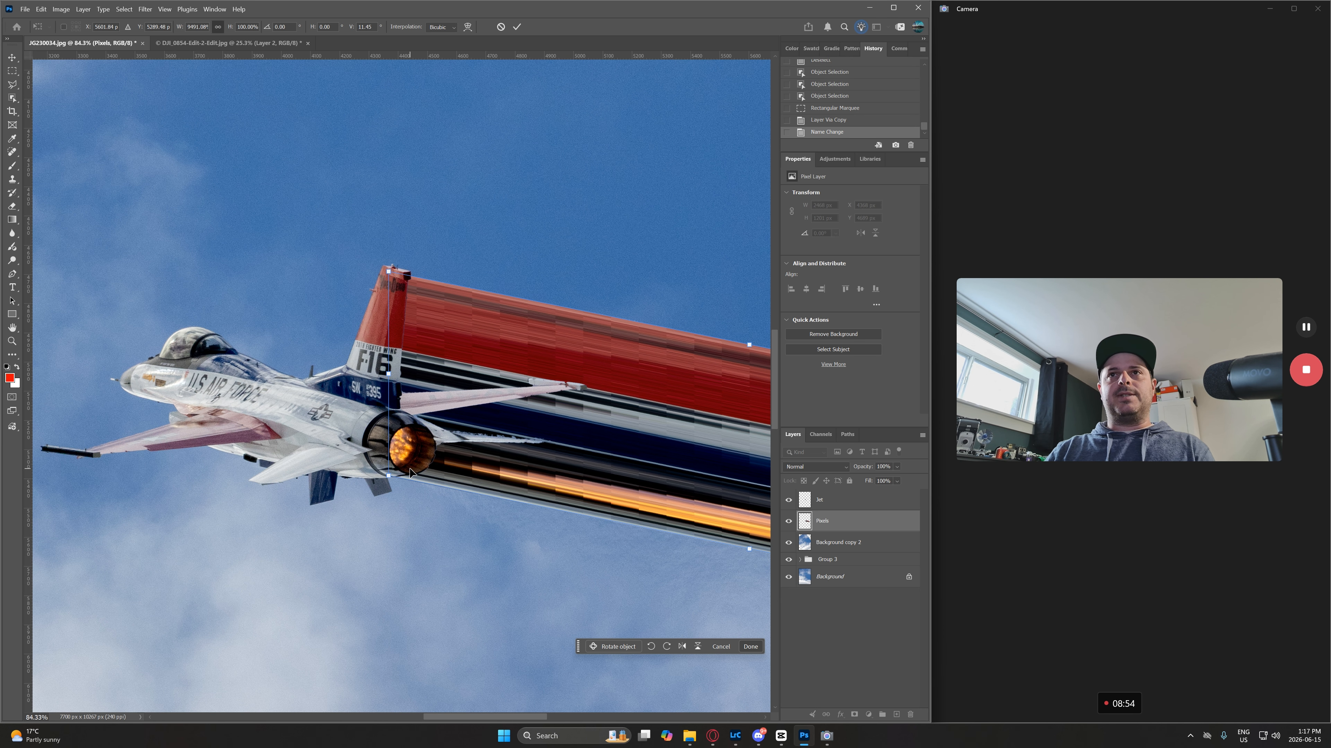
scroll(547, 379, down, 8)
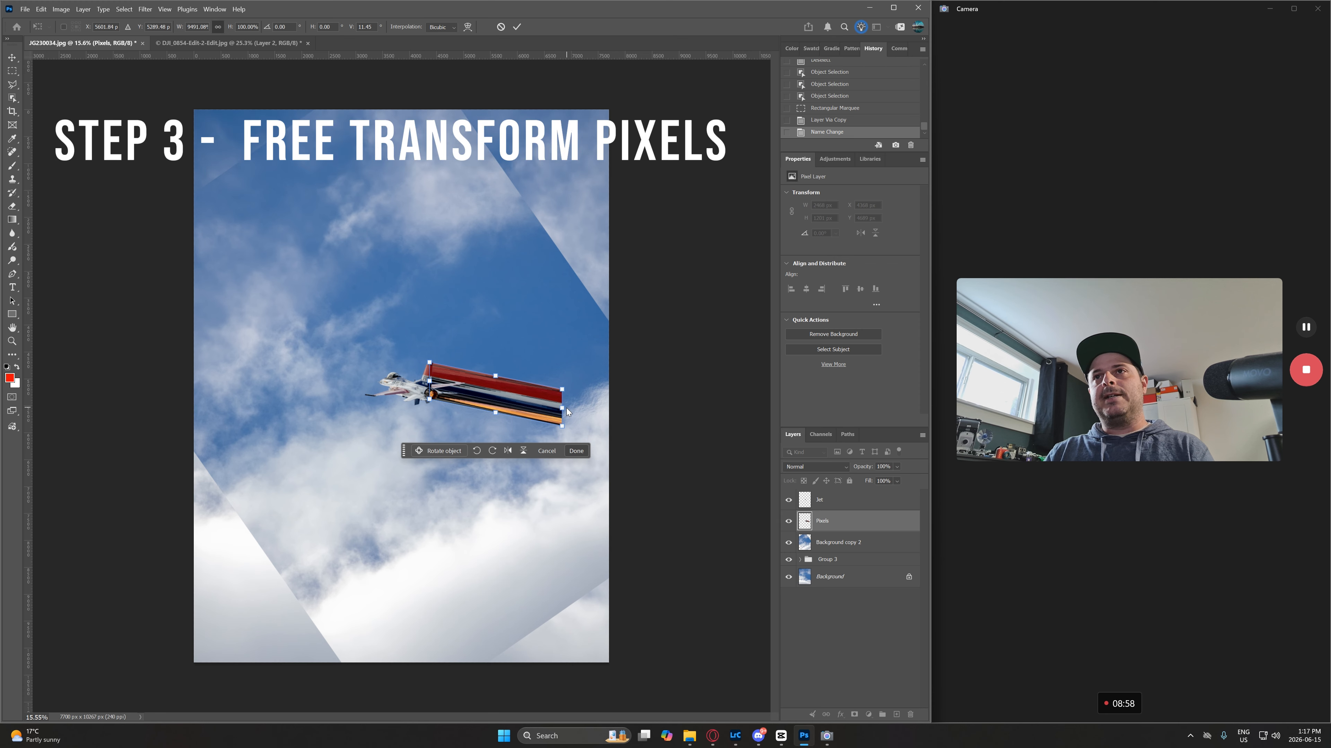
drag(560, 411, 643, 428)
key(ctrl+z)
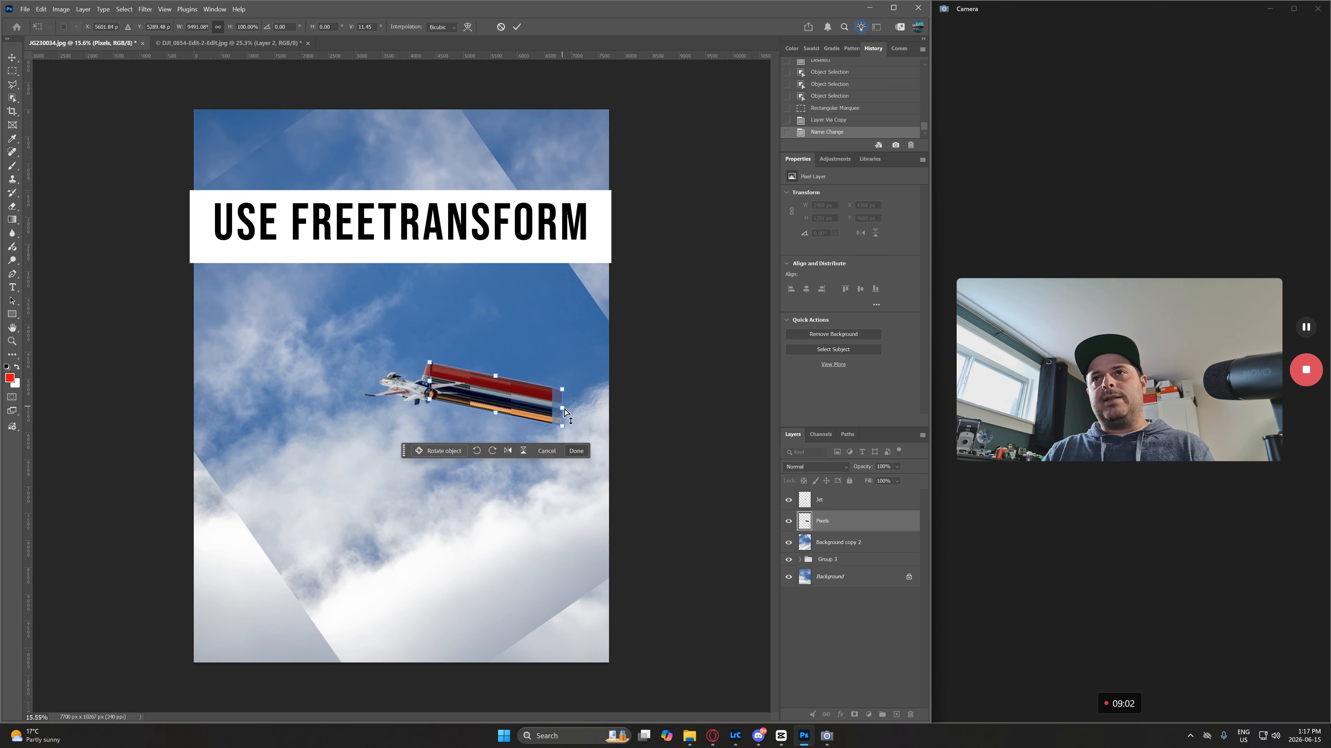
drag(565, 414, 846, 483)
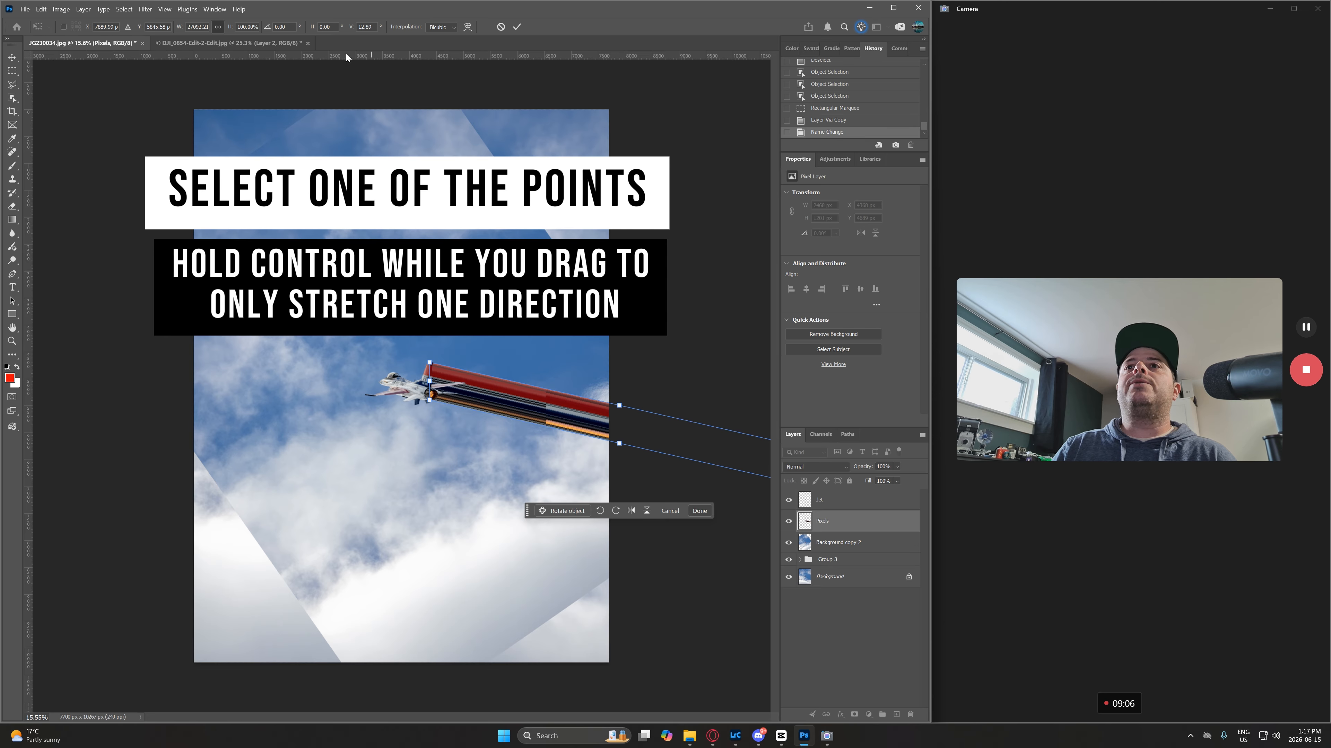
- Switch the Pixels transform to Warp and bow the strip's upper and lower edges outward behind the jet
click(467, 27)
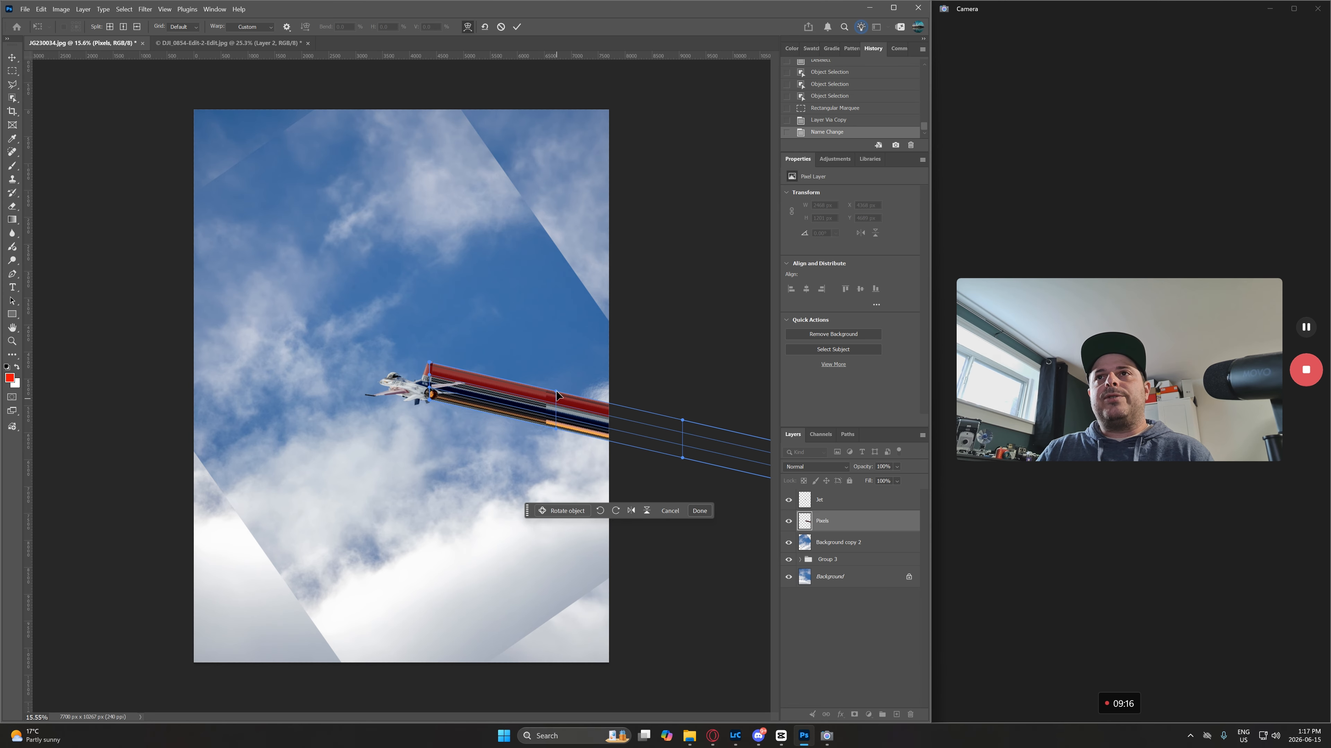
mouse_move(556, 395)
mouse_down()
mouse_move(518, 226)
mouse_move(599, 744)
mouse_move(615, 97)
mouse_move(639, 276)
mouse_move(658, 121)
mouse_move(686, 335)
mouse_move(699, 288)
mouse_move(574, 131)
mouse_move(284, 164)
mouse_move(481, 202)
mouse_move(757, 371)
mouse_move(648, 358)
mouse_move(583, 373)
mouse_move(599, 385)
mouse_move(623, 339)
mouse_move(552, 286)
mouse_move(529, 372)
mouse_move(498, 360)
mouse_move(558, 384)
mouse_move(572, 522)
mouse_move(621, 590)
mouse_move(621, 400)
mouse_move(589, 386)
mouse_up()
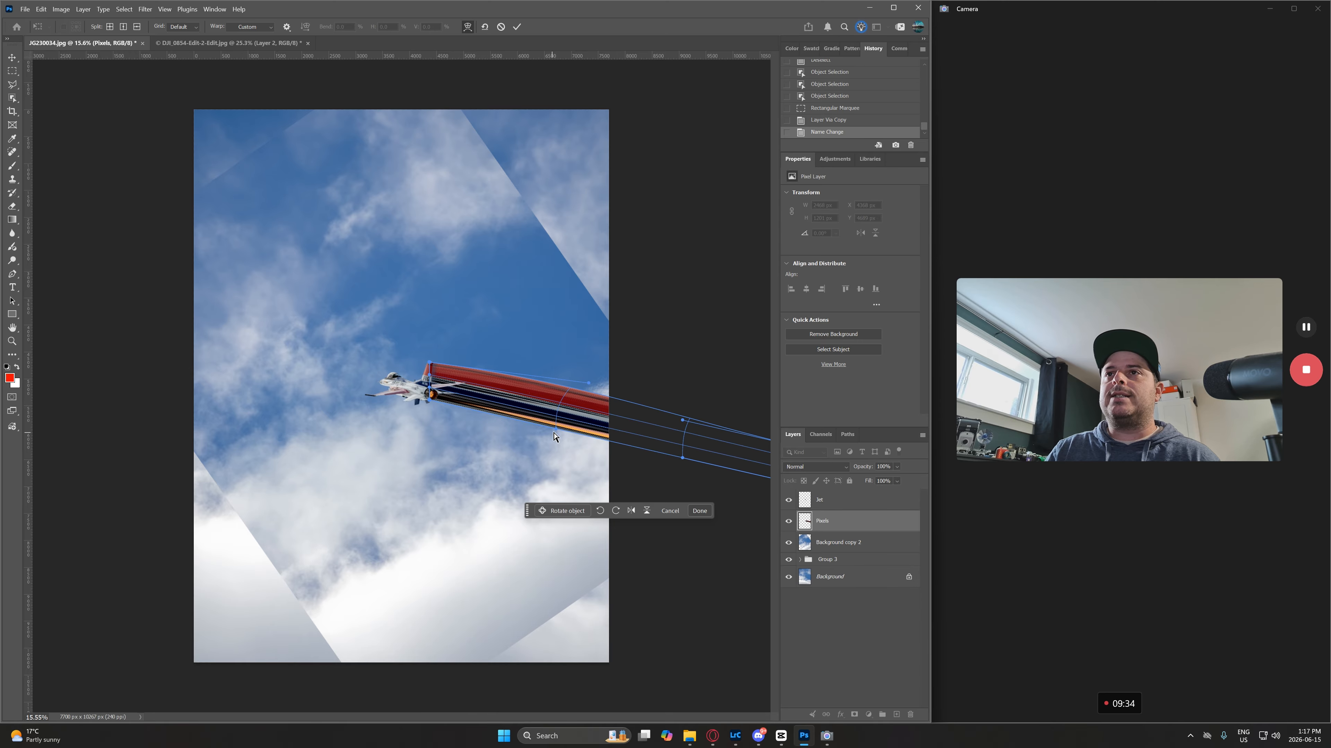
drag(556, 430, 551, 480)
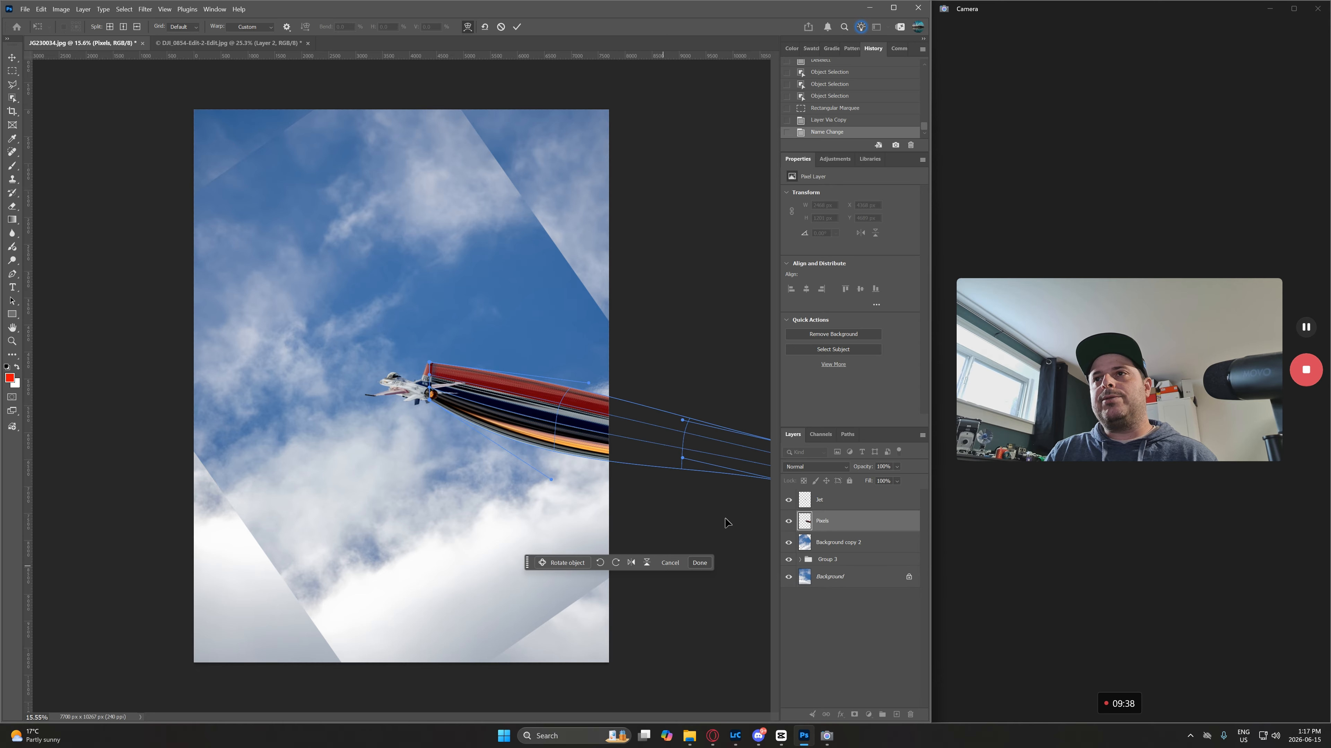
- Warp the strip's lower far corner up above the canvas and pull its handle up so the orange band sweeps upward
key(ctrl+minus)
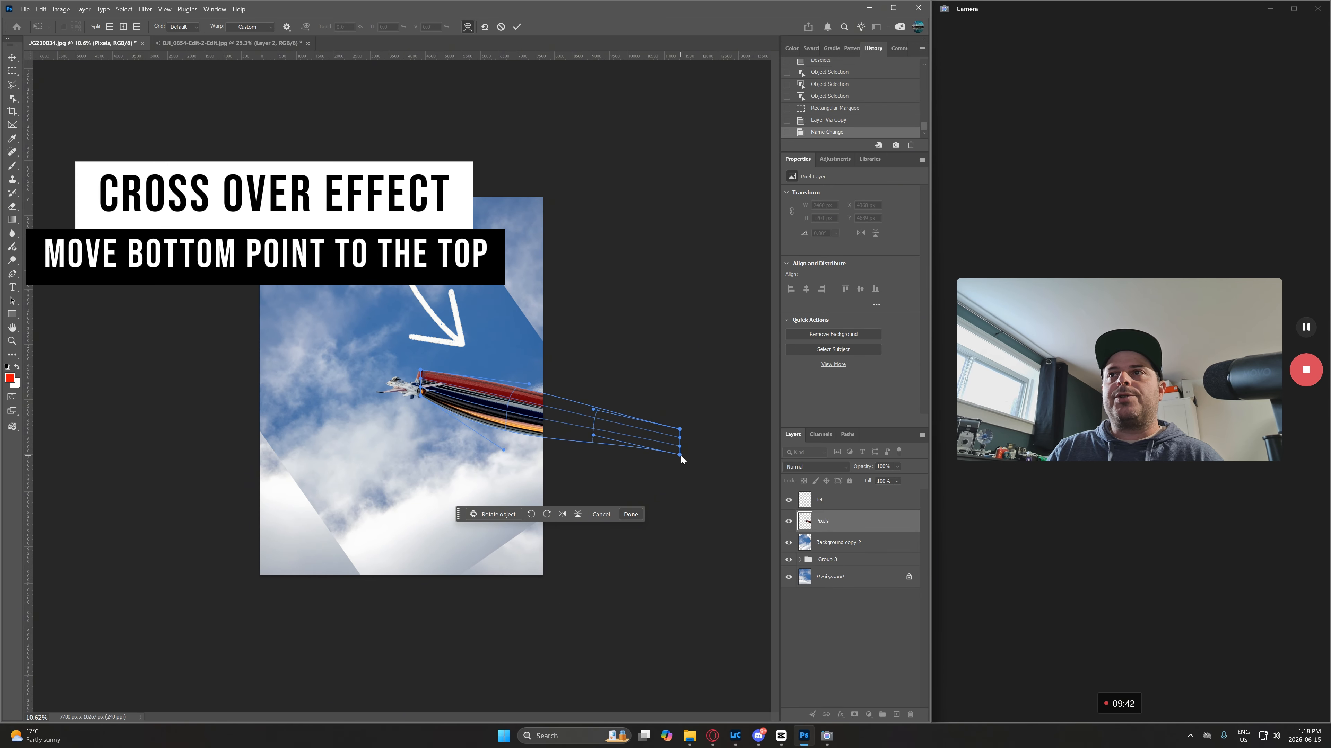
drag(680, 455, 480, 78)
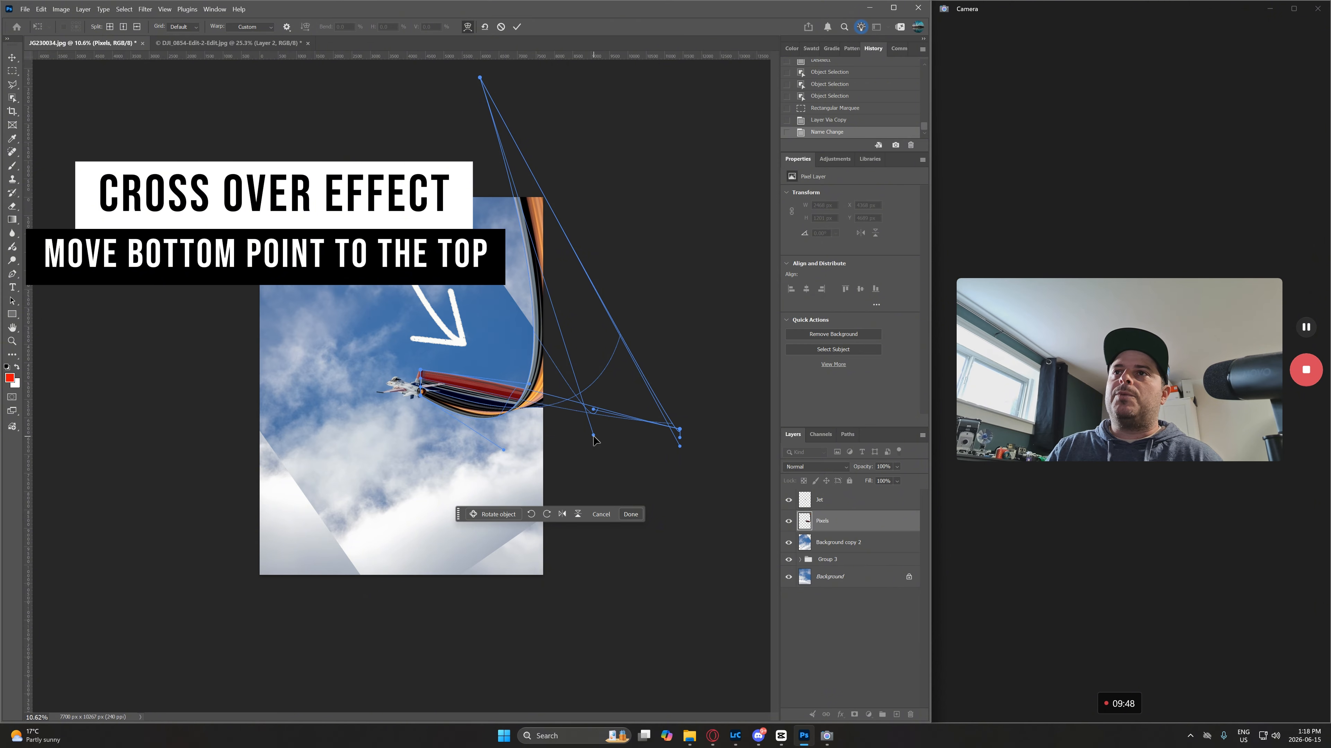
drag(592, 436, 507, 253)
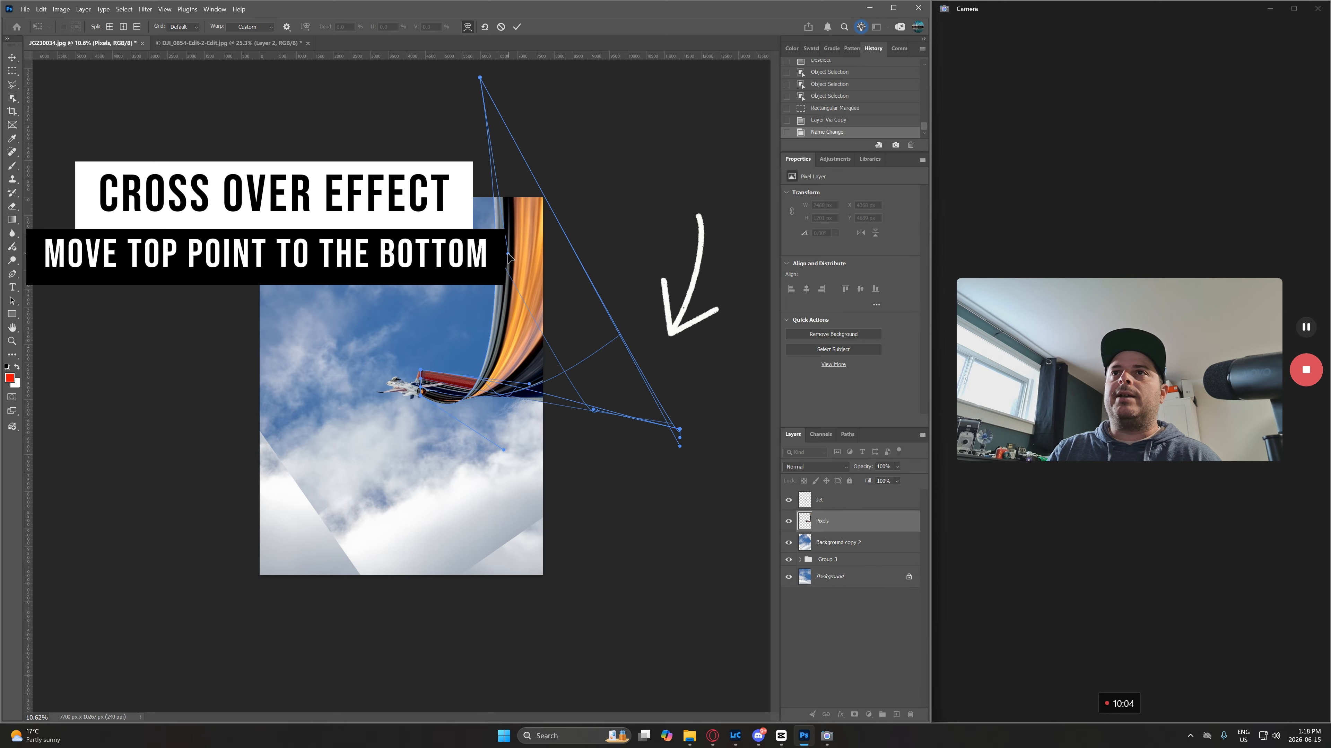
- Warp the strip's upper far corner down below the canvas and pull its handle toward the jet so the red band crosses over downward
drag(680, 429, 440, 700)
drag(429, 714, 426, 676)
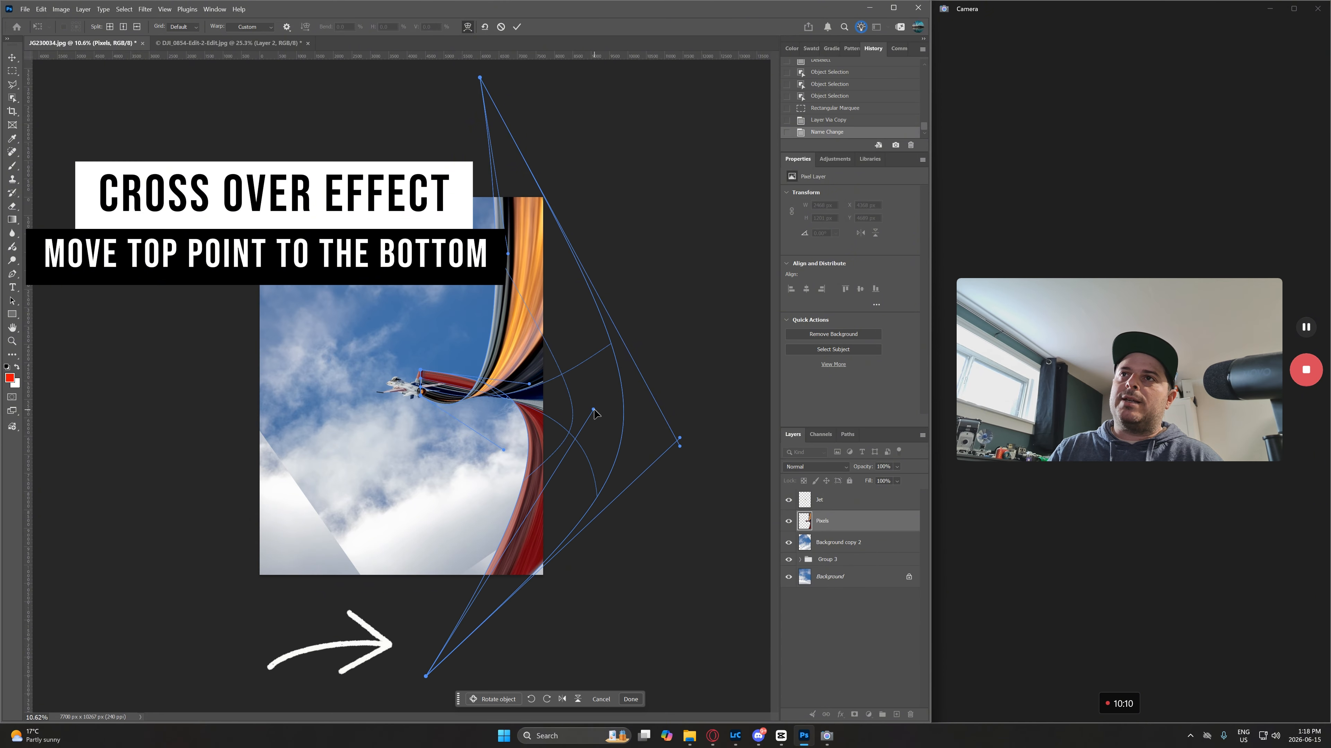
mouse_move(592, 410)
mouse_down()
mouse_move(446, 418)
mouse_move(449, 401)
mouse_up()
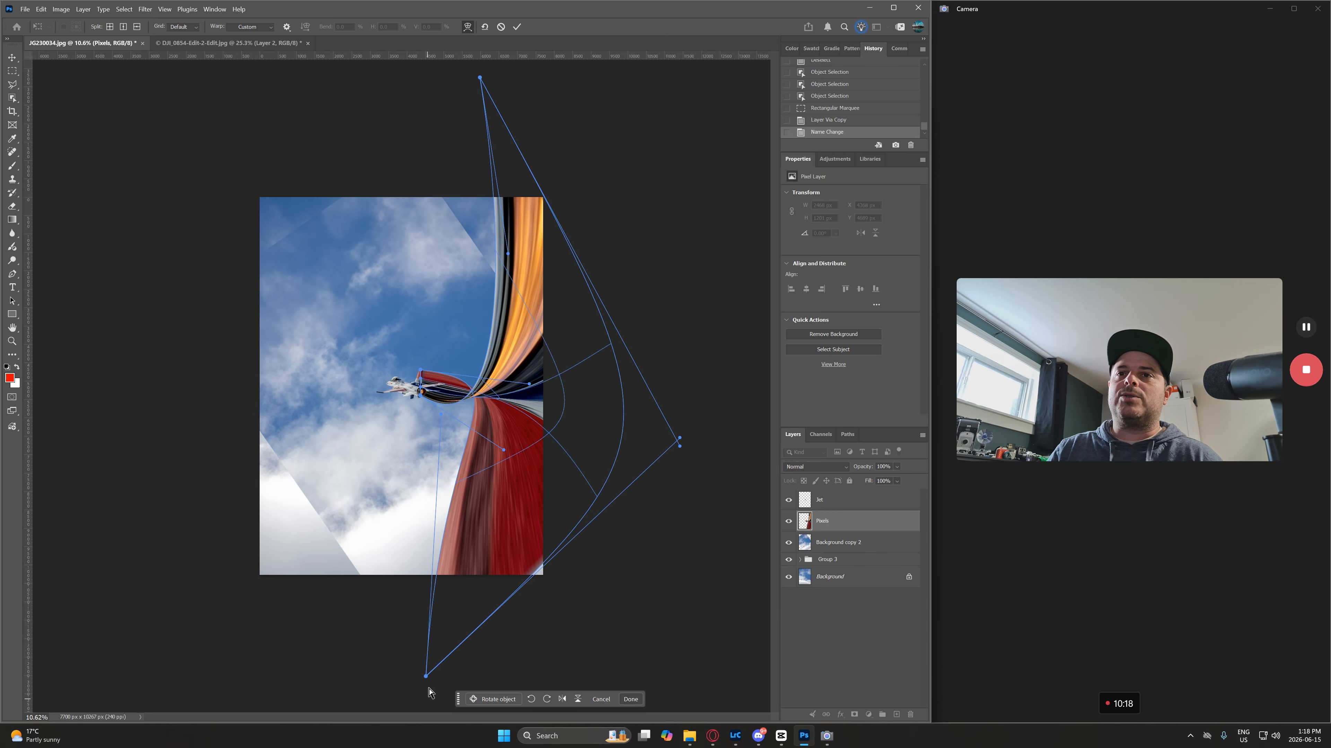
- Move the warp's lower corner below the canvas farther from the jet so the red band hangs straighter, and apply the transform
scroll(461, 397, up, 6)
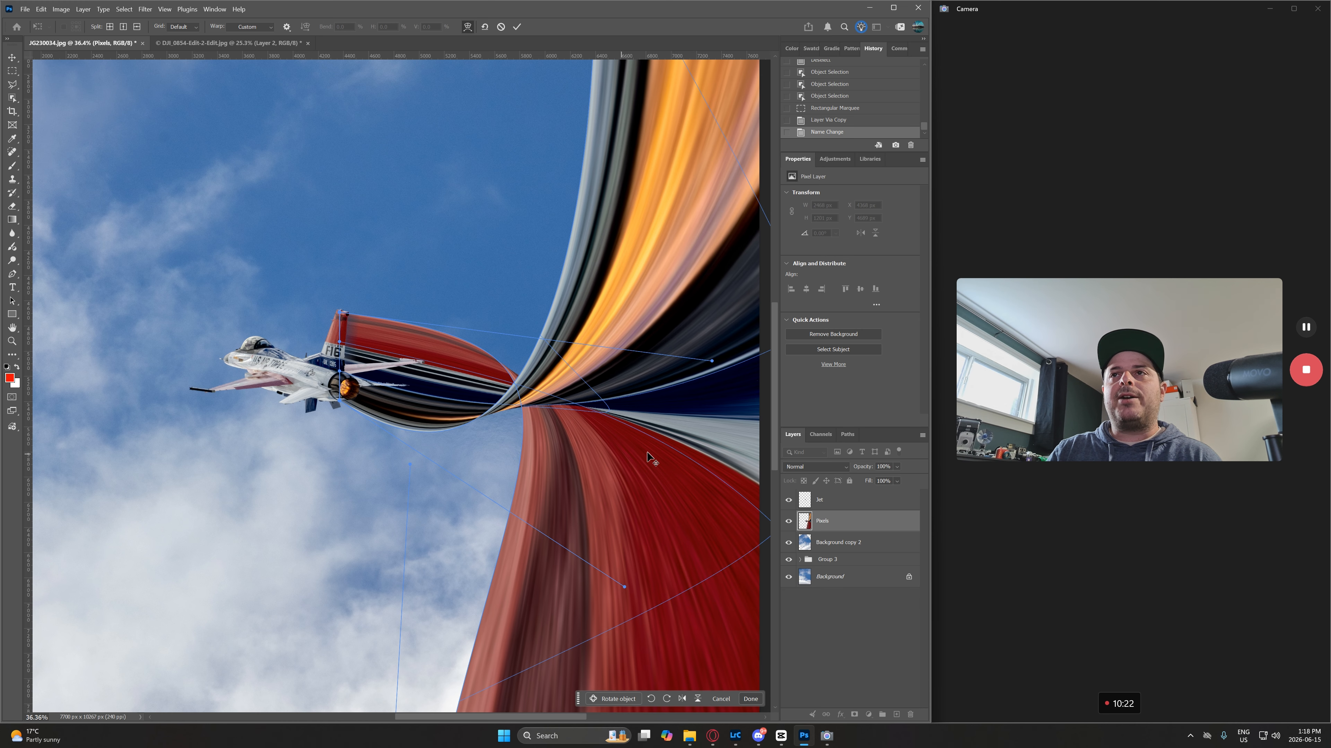
scroll(649, 459, down, 6)
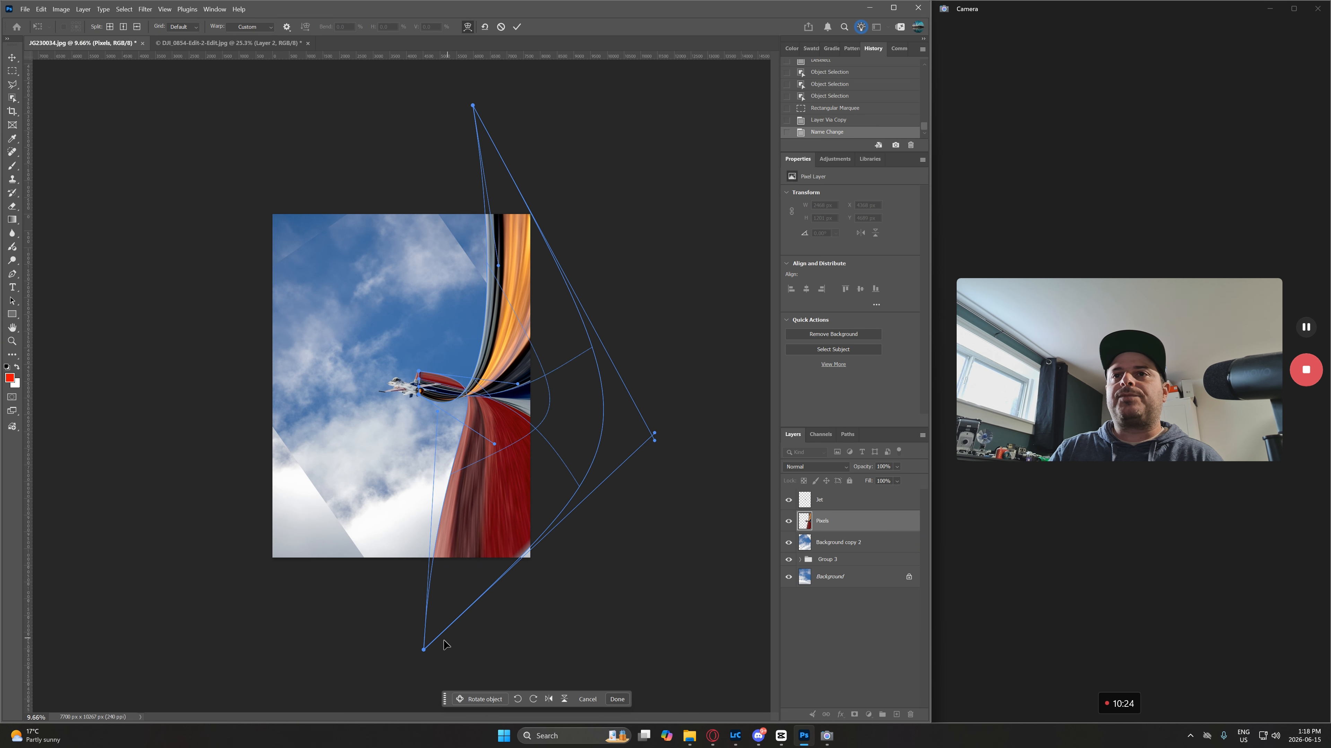
drag(423, 651, 498, 661)
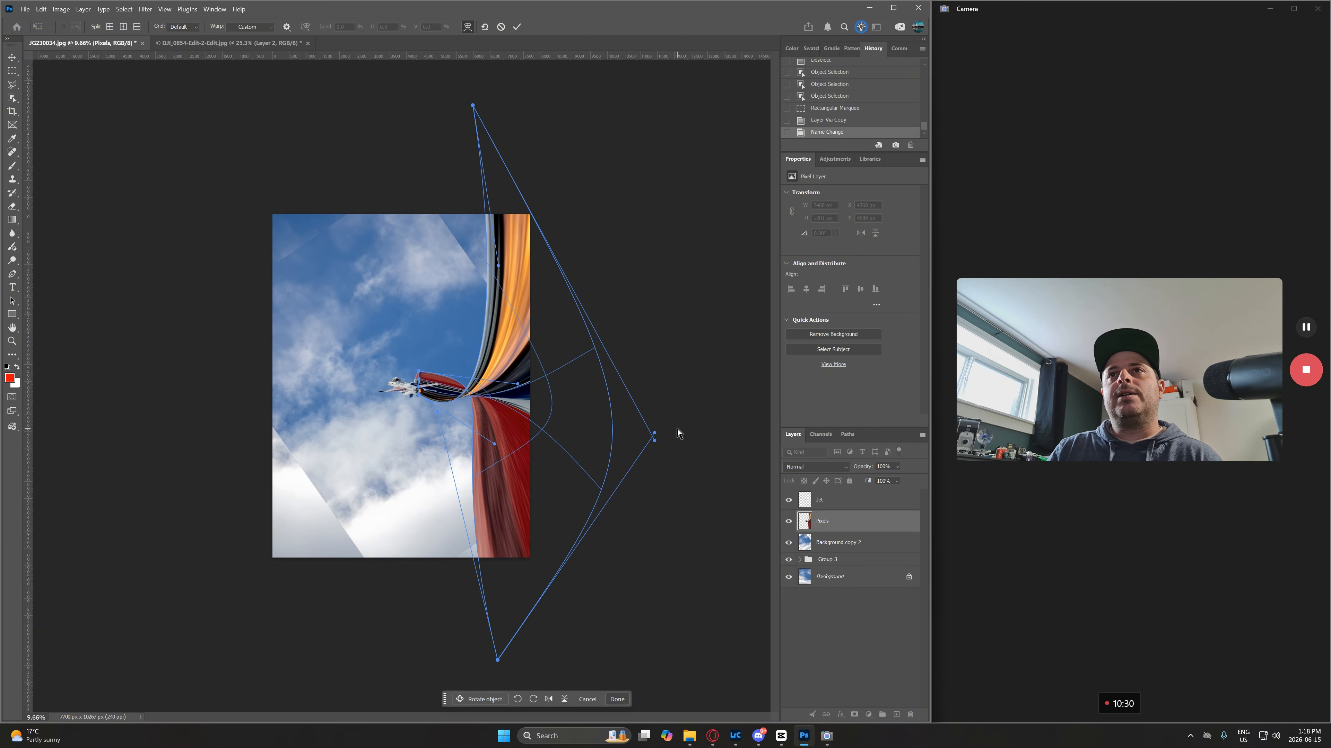
key(Return)
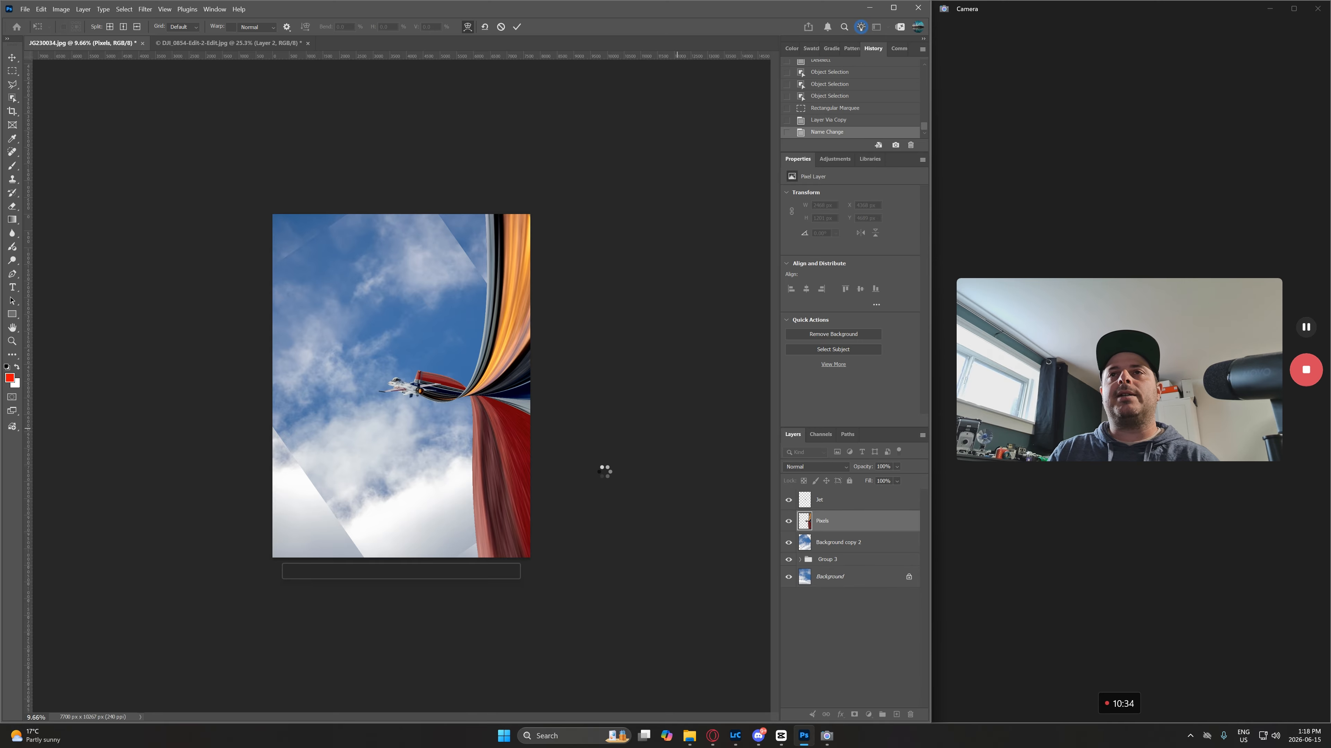
key(m)
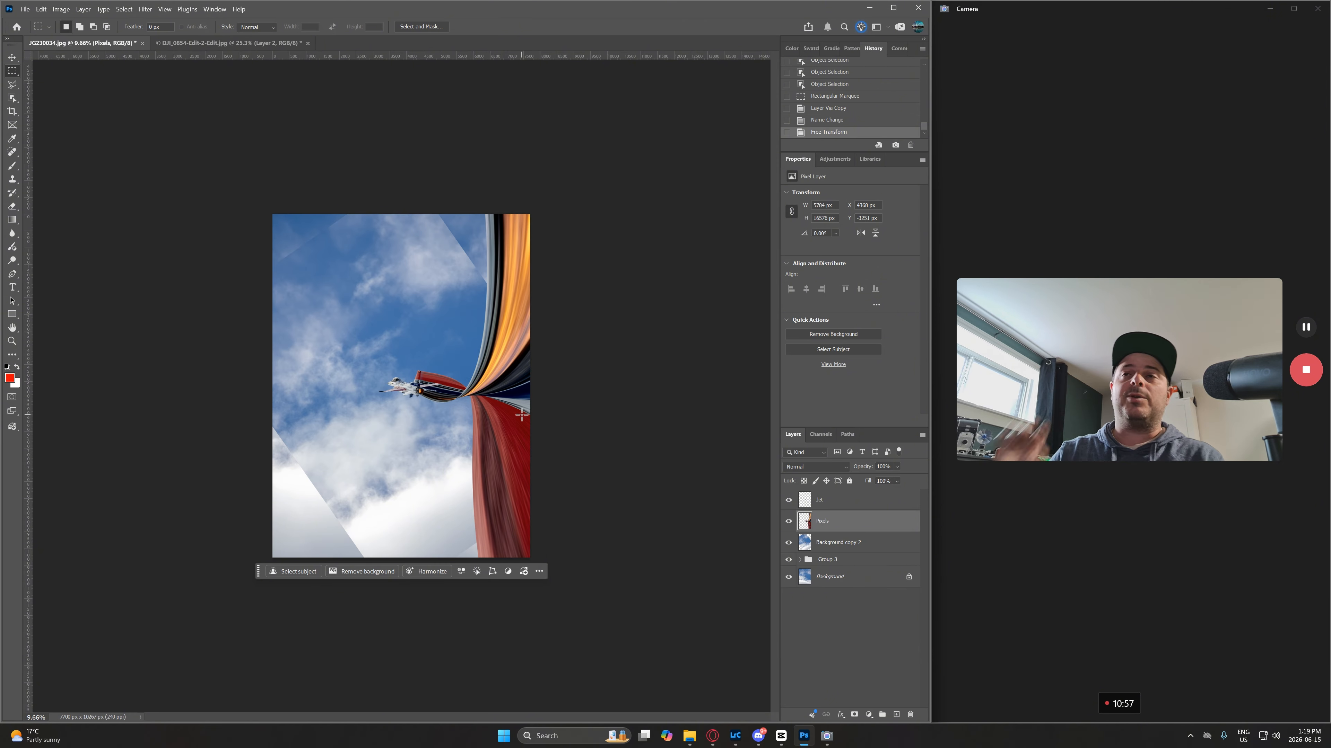
key(ctrl+t)
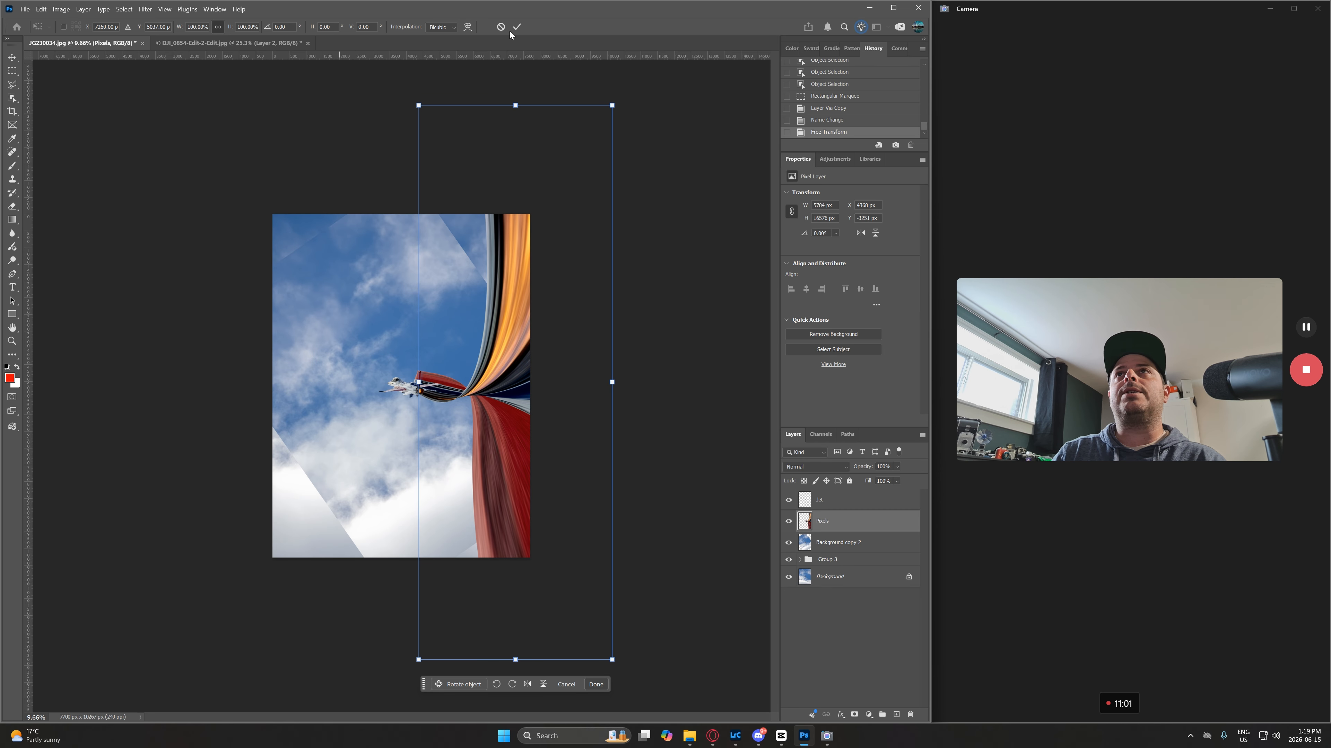
click(468, 28)
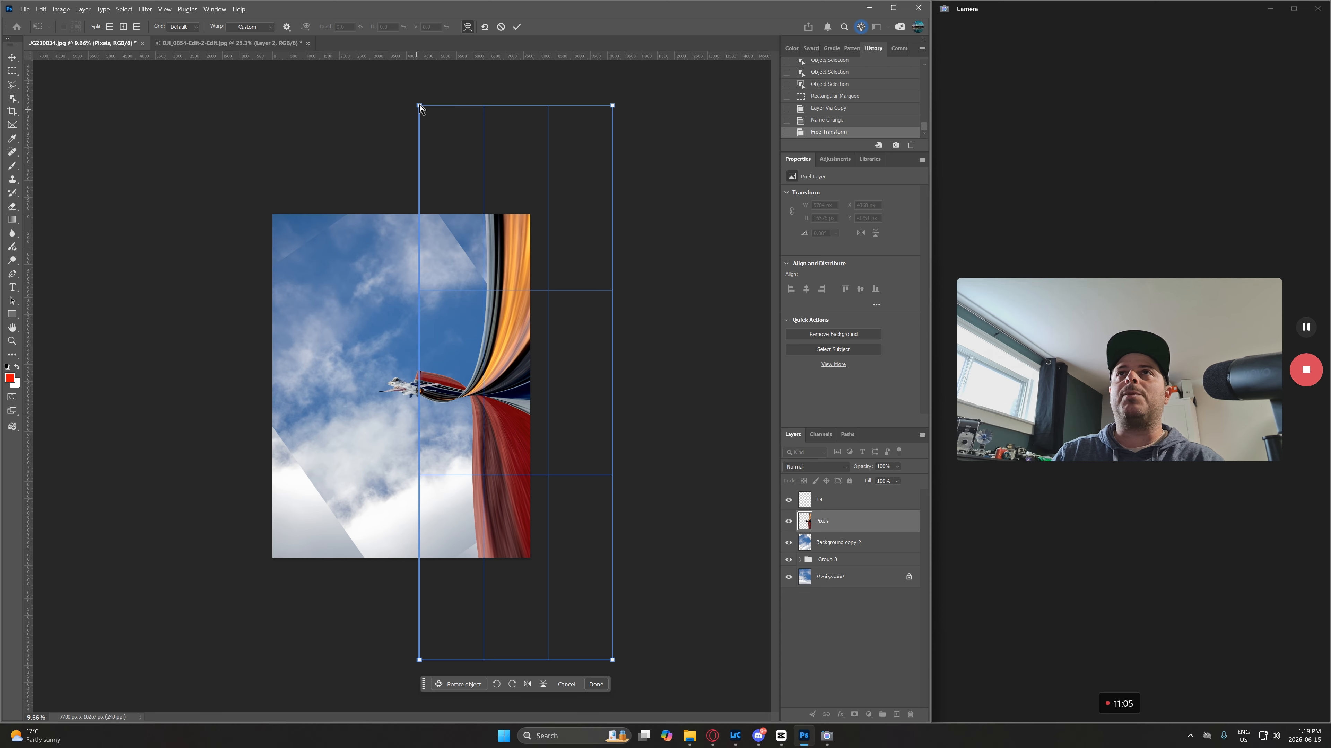
mouse_move(419, 106)
mouse_down()
mouse_move(506, 210)
mouse_move(231, 183)
mouse_move(502, 94)
mouse_move(419, 106)
mouse_up()
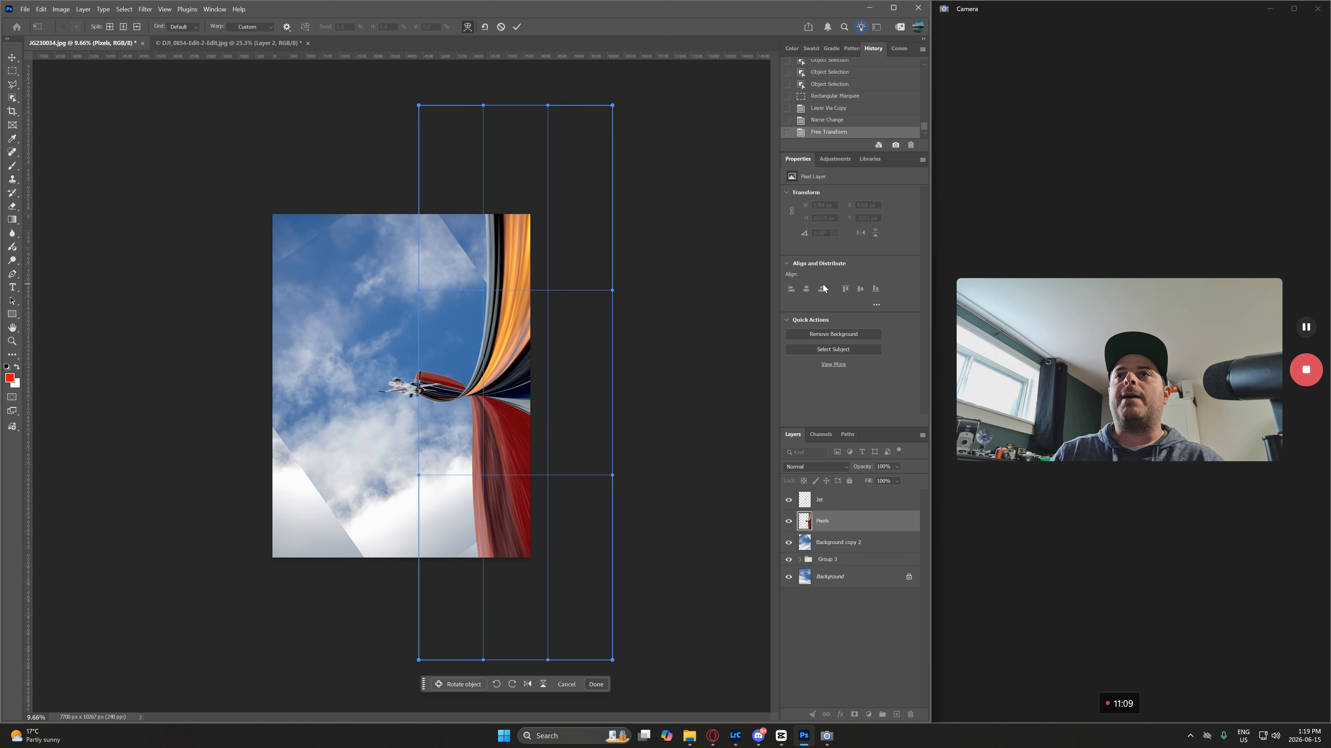
key(Return)
- Add a layer mask to the Jet layer
drag(423, 400, 763, 540)
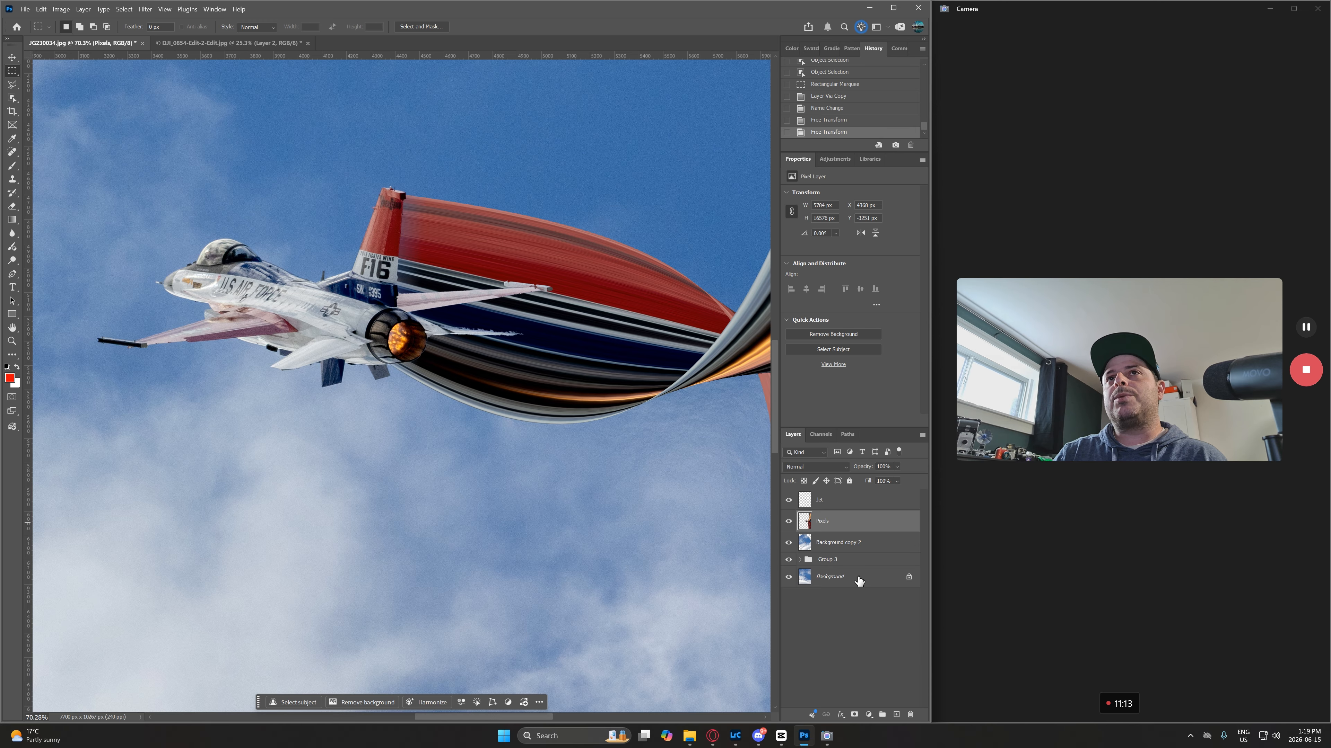
click(832, 502)
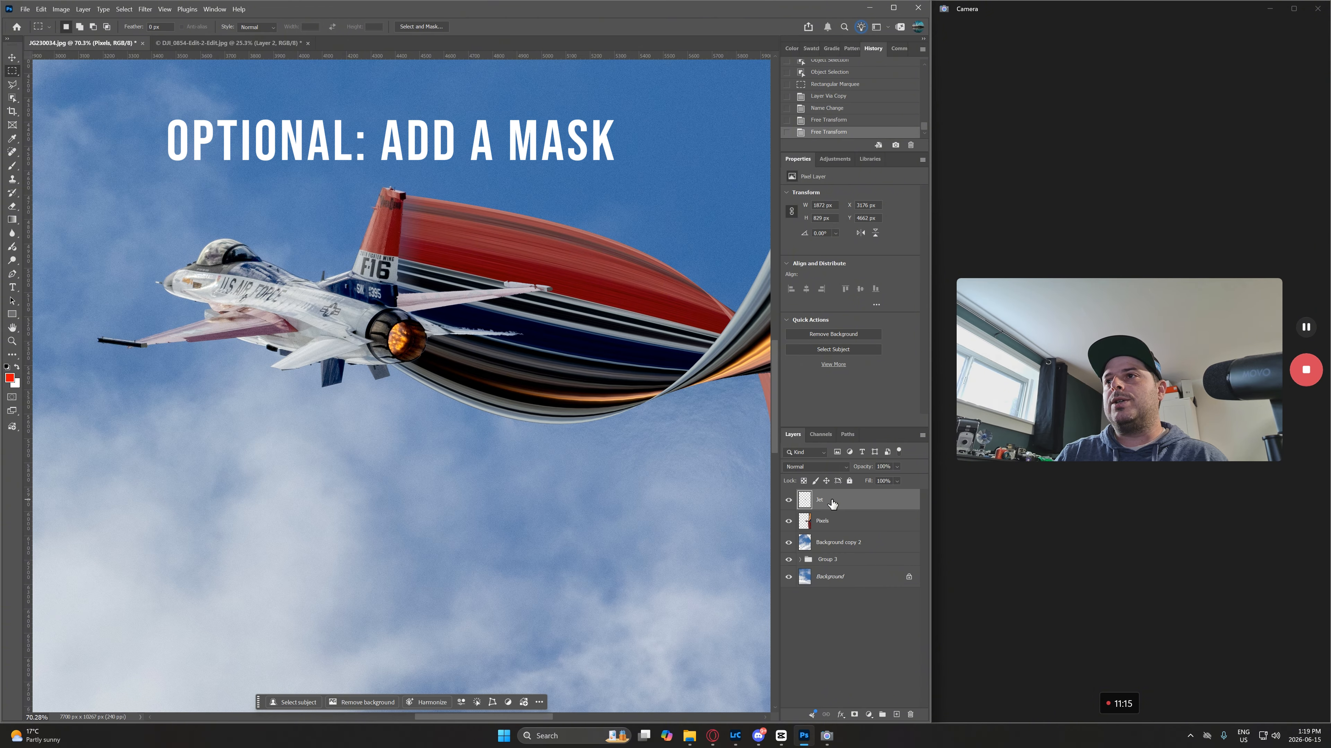
click(853, 716)
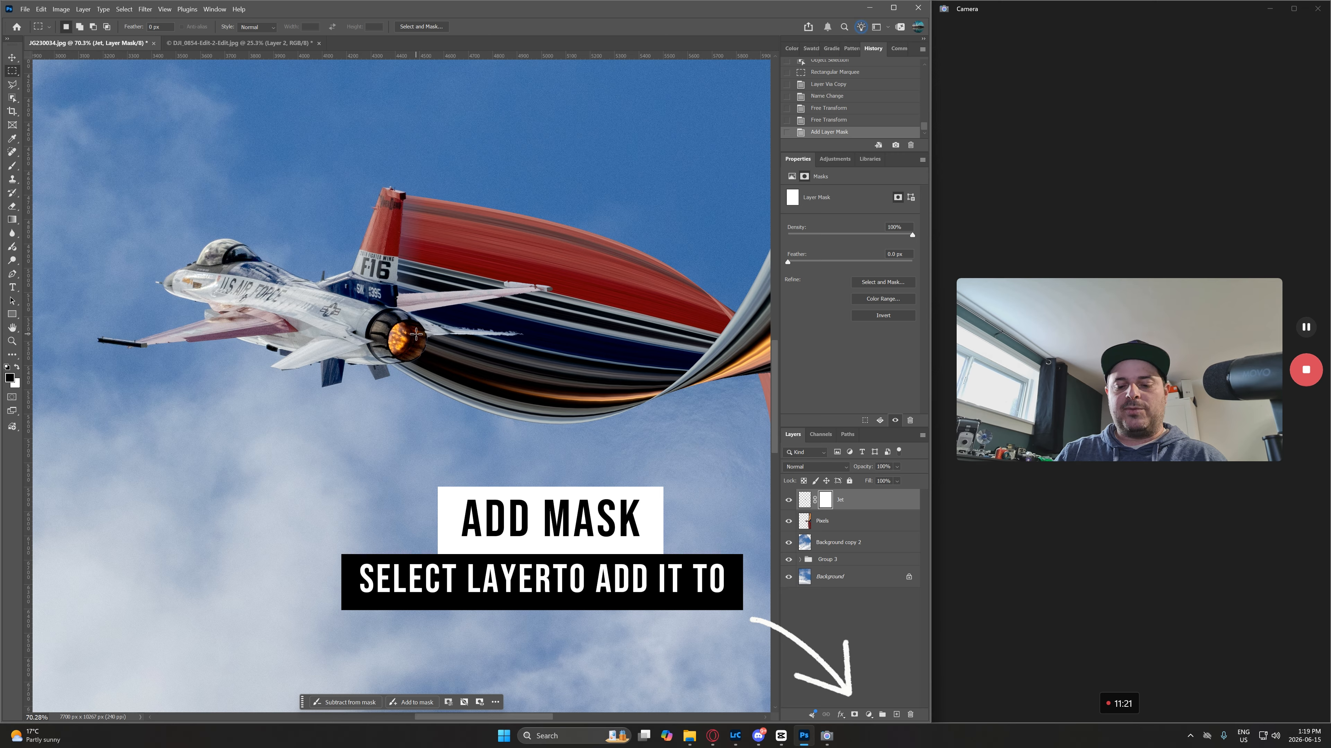
- Paint black on the Jet layer's mask with the Brush at 100% opacity to hide the rear stabilizer overlapping the ribbon
key(b)
key(x)
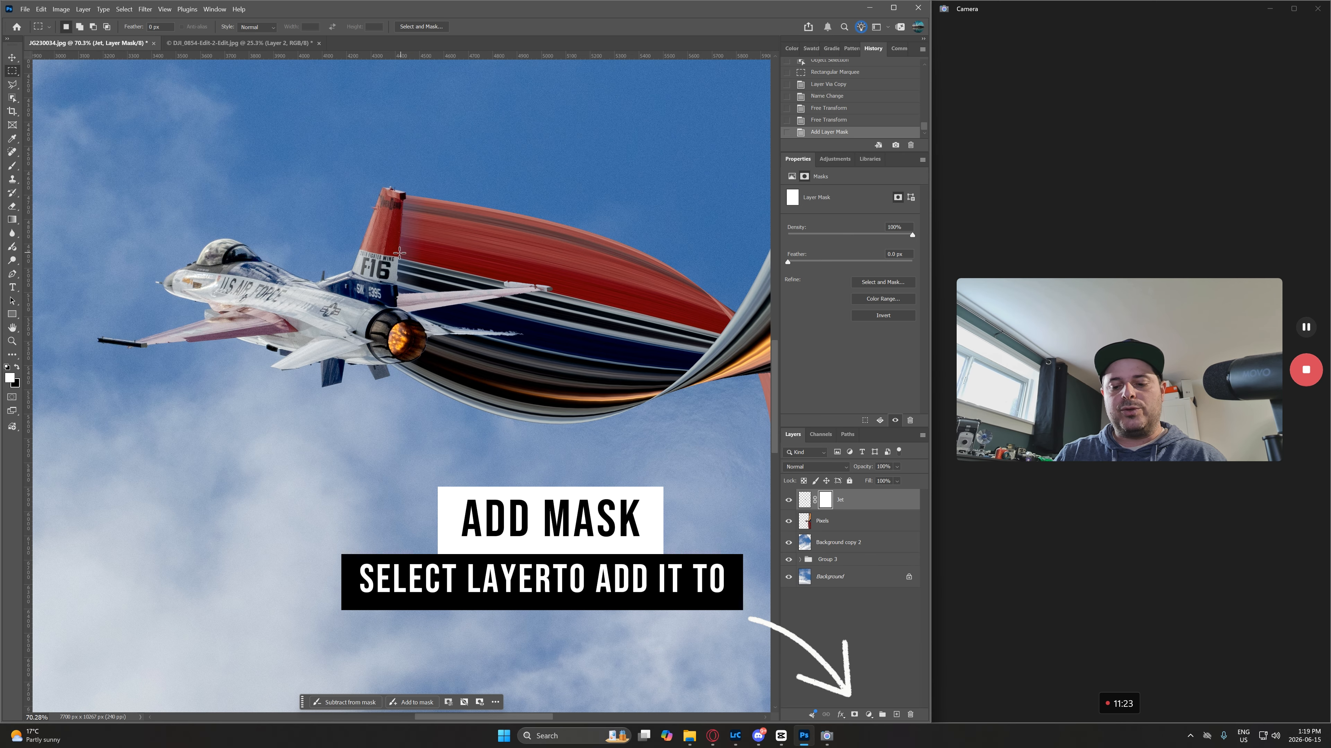
key(x)
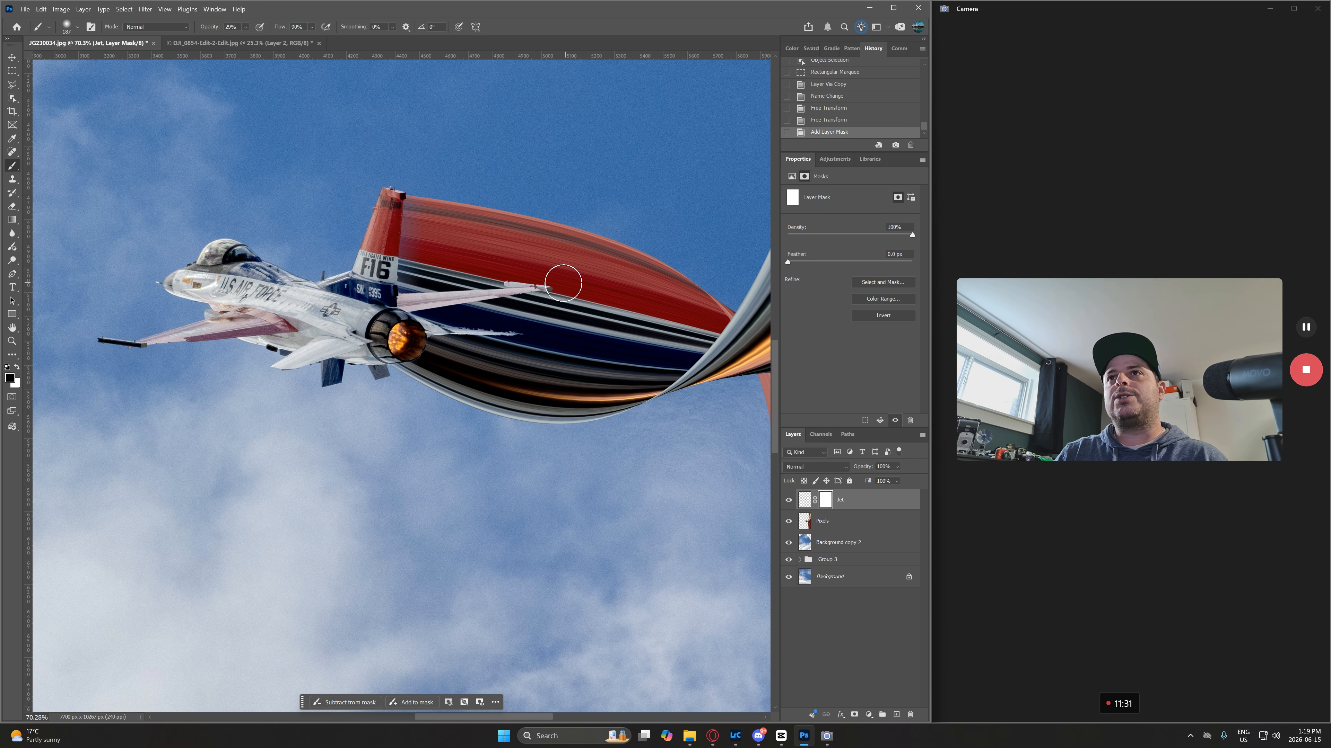
drag(518, 287, 493, 262)
click(244, 27)
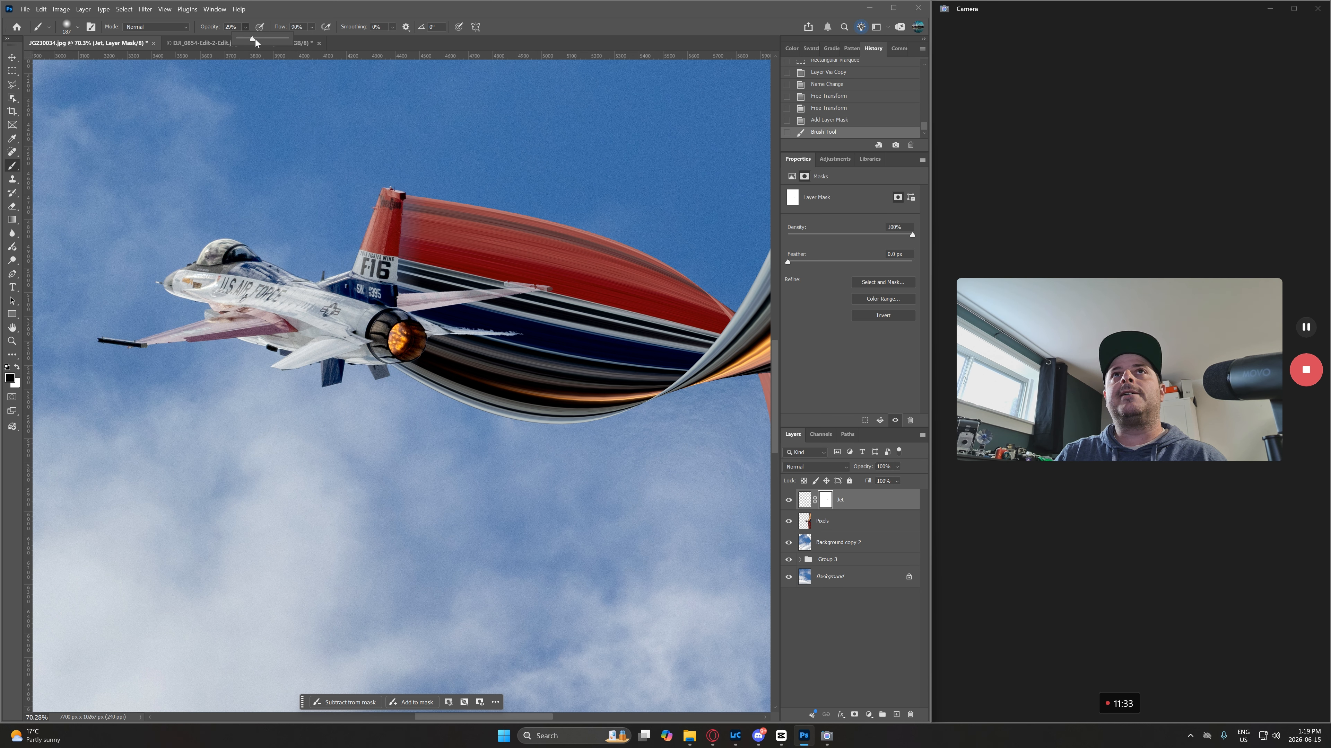
click(402, 13)
drag(546, 280, 461, 294)
mouse_move(470, 294)
mouse_down()
mouse_move(426, 296)
mouse_move(463, 288)
mouse_move(518, 309)
mouse_up()
right_click(466, 287)
click(405, 288)
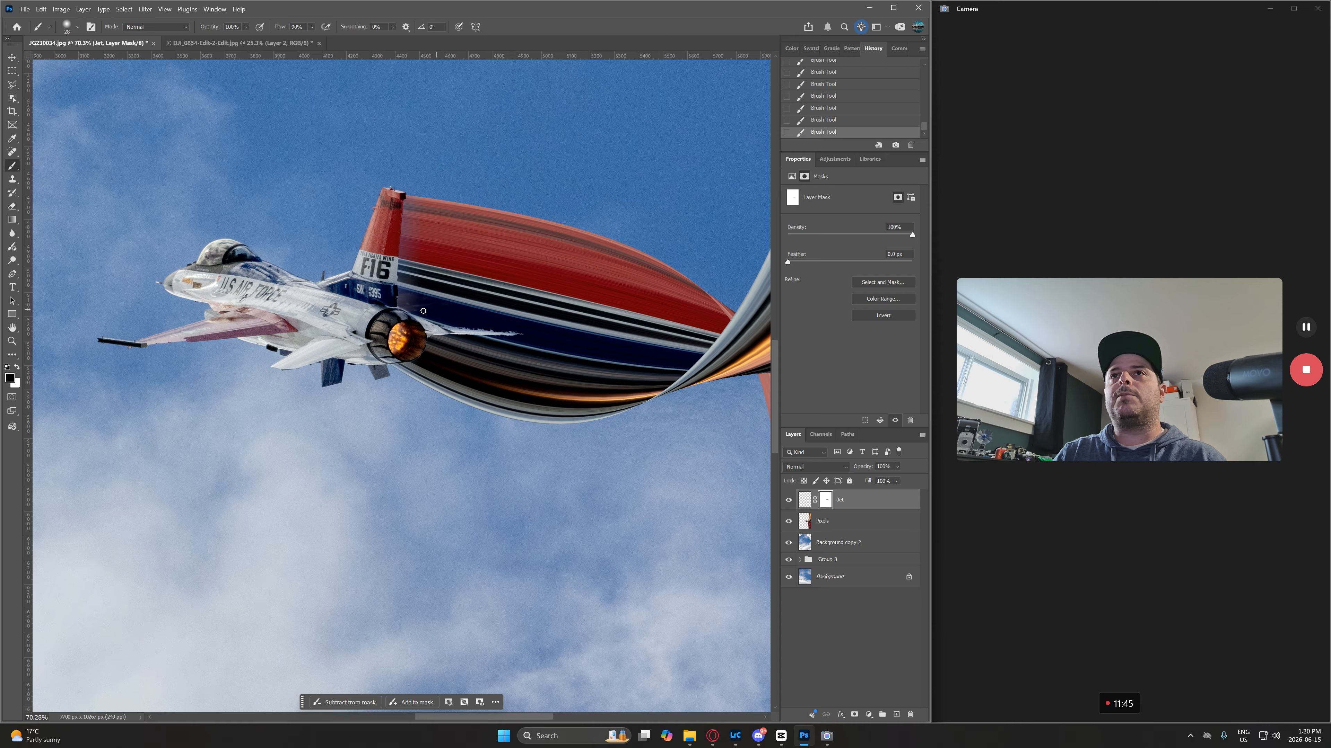
- Enlarge the brush to 91 px and mask out the white streak behind the jet's engine, retouching the edge around the exhaust
right_click(524, 321)
click(605, 346)
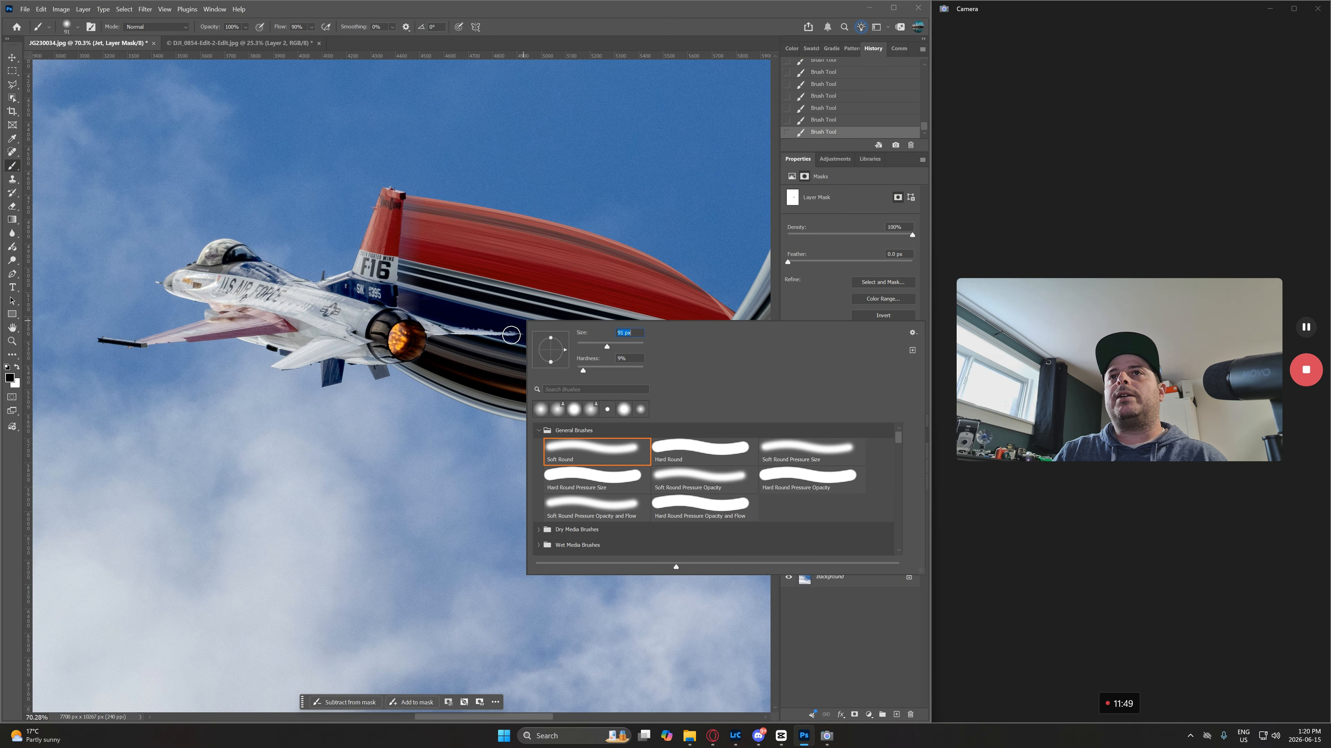
click(495, 304)
drag(509, 335, 457, 325)
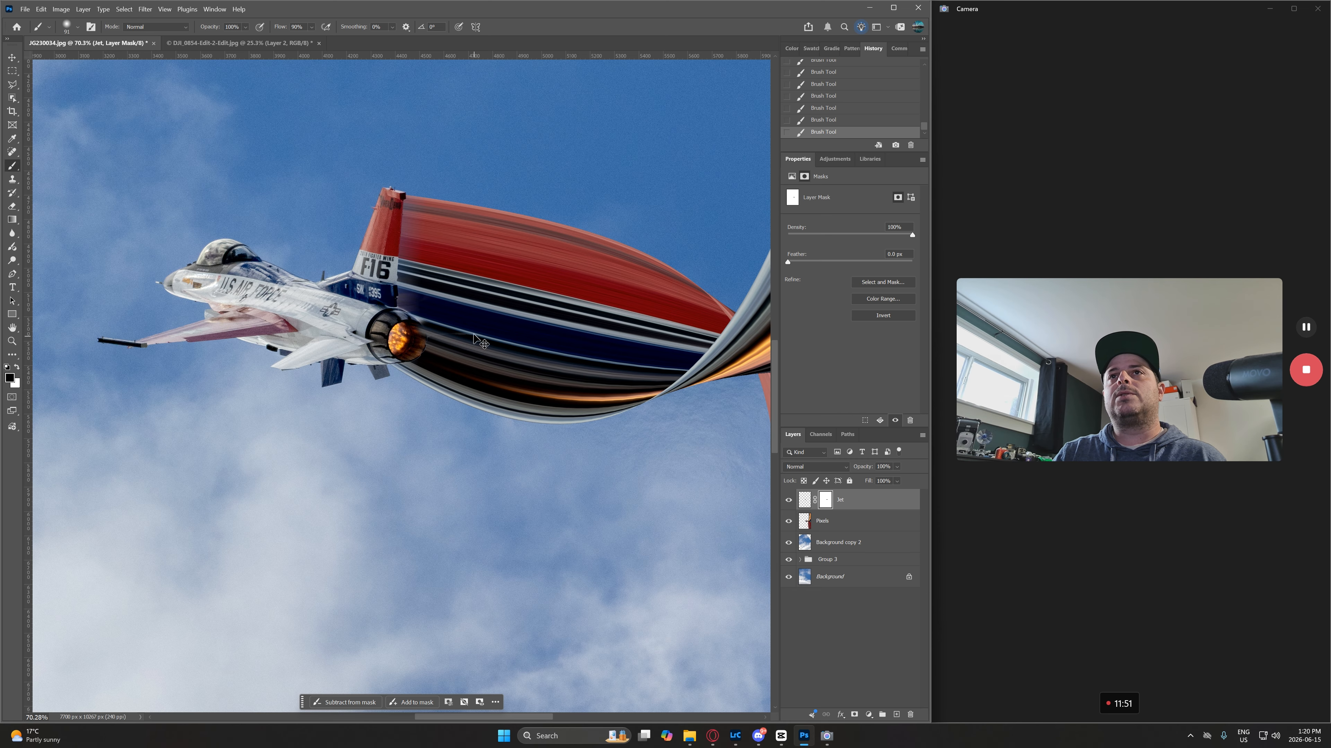
key(ctrl+z)
scroll(494, 329, up, 2)
scroll(494, 329, up, 2)
mouse_move(544, 324)
mouse_down()
mouse_move(454, 332)
mouse_move(412, 339)
mouse_up()
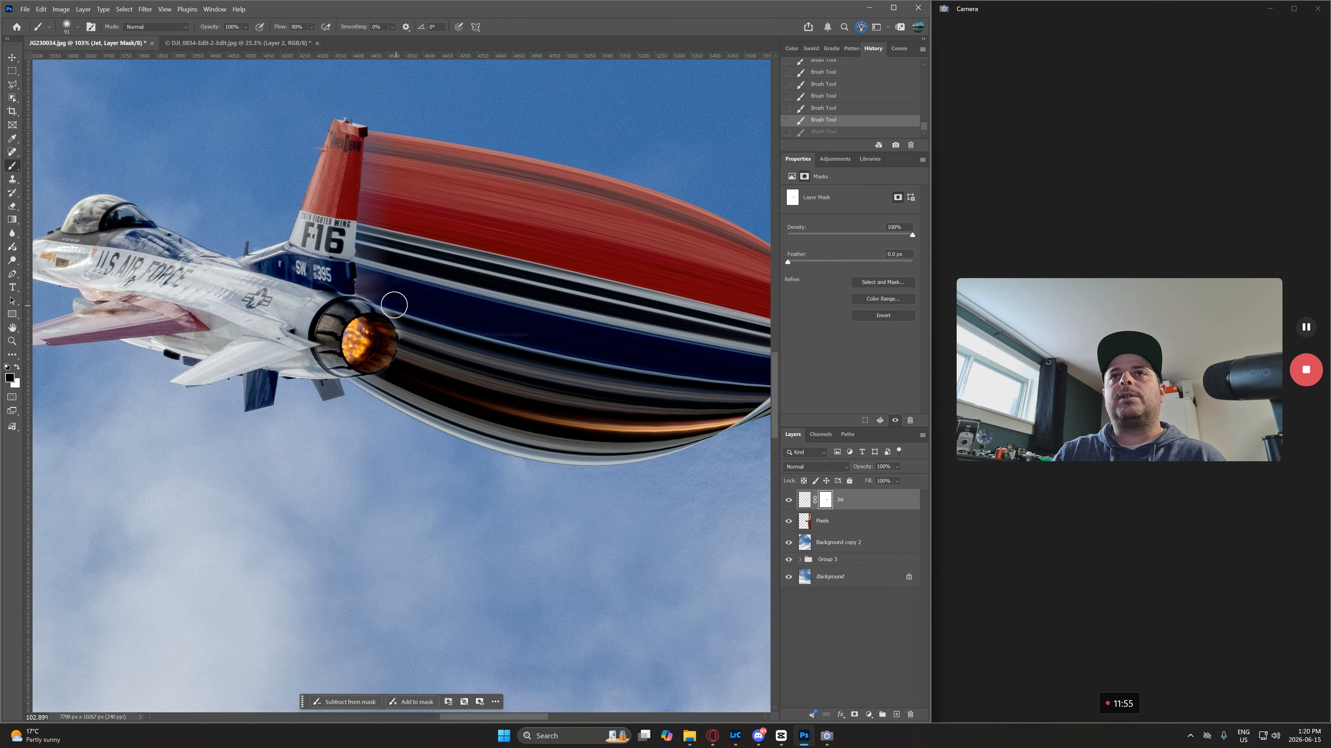
click(422, 342)
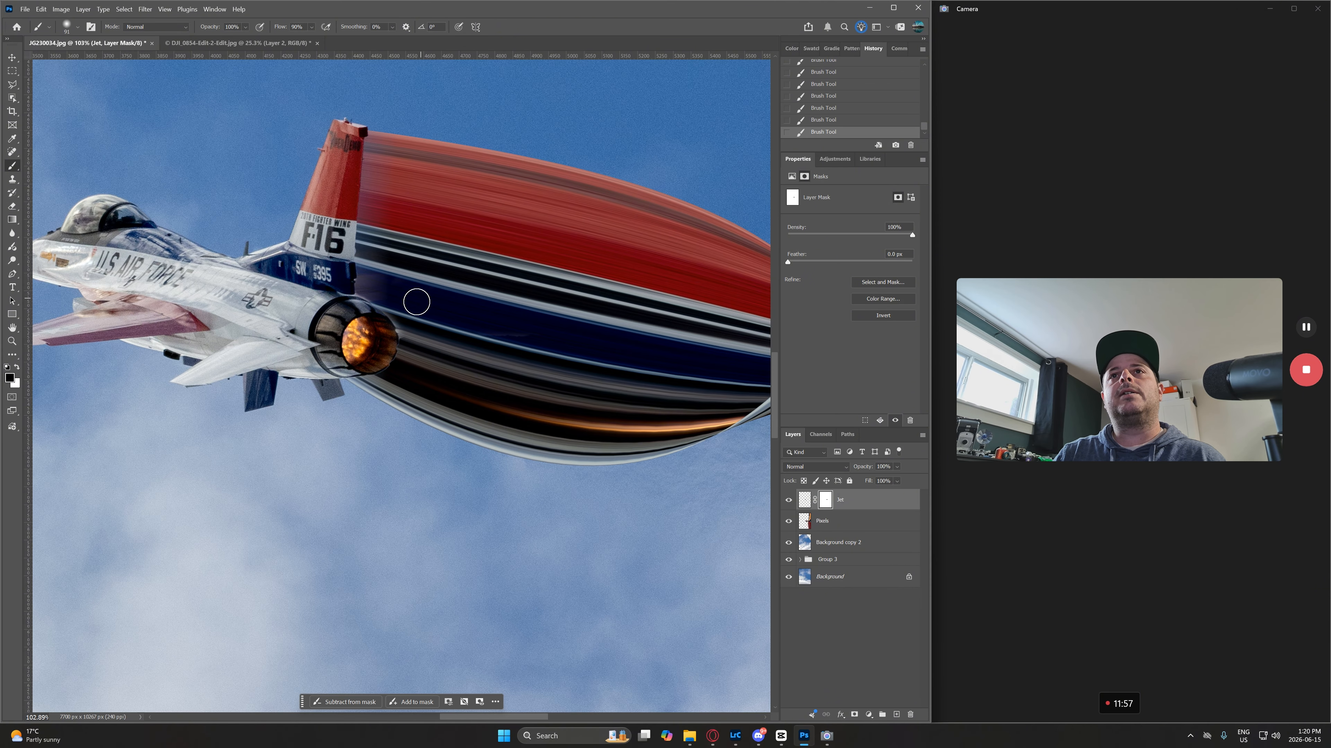
- Check the masked jet against the whole composition and undo the last brush stroke on its mask
scroll(482, 467, down, 6)
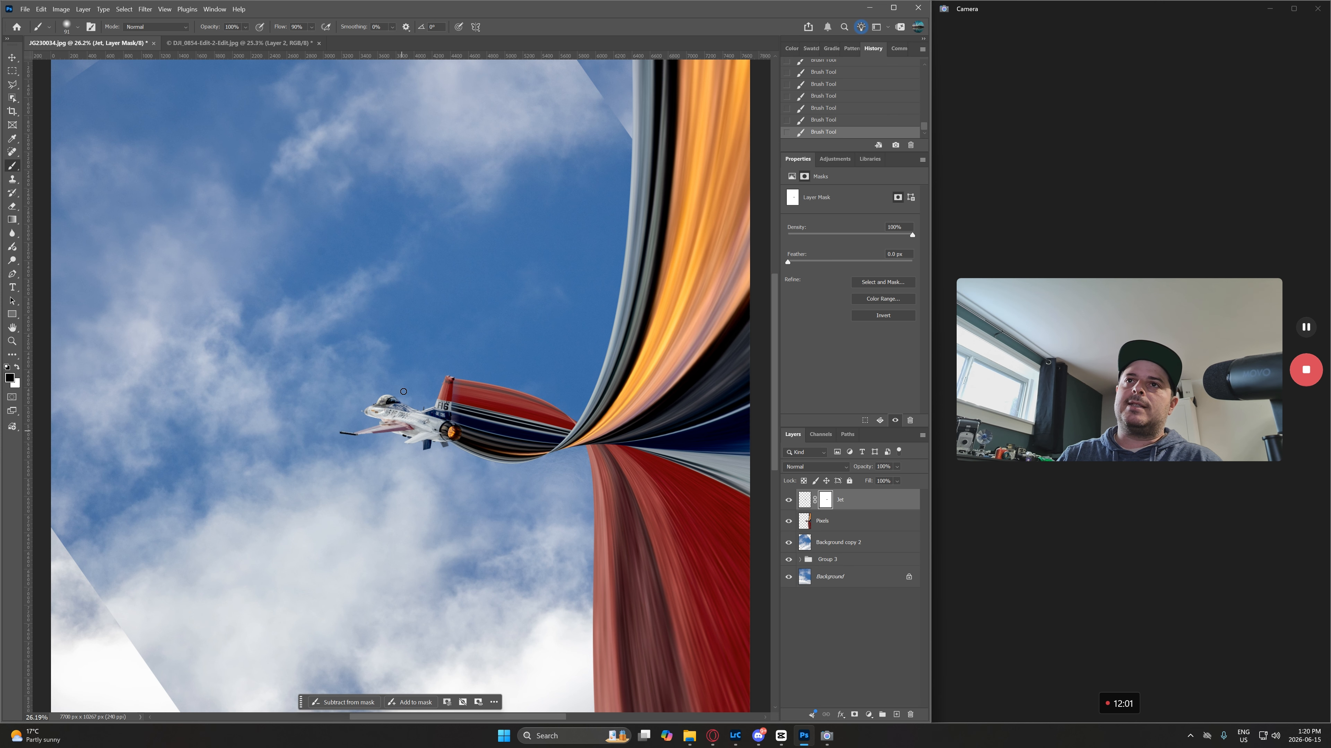
scroll(458, 437, up, 6)
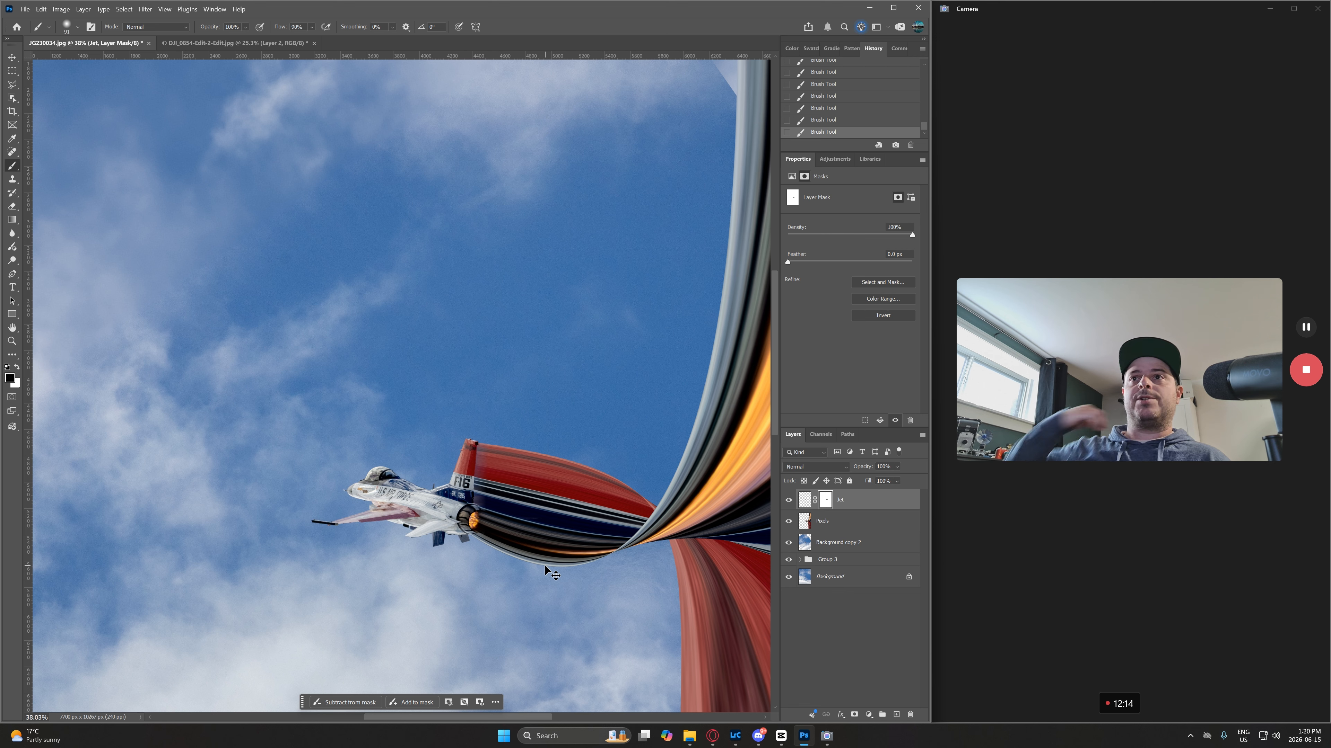
key(ctrl+z)
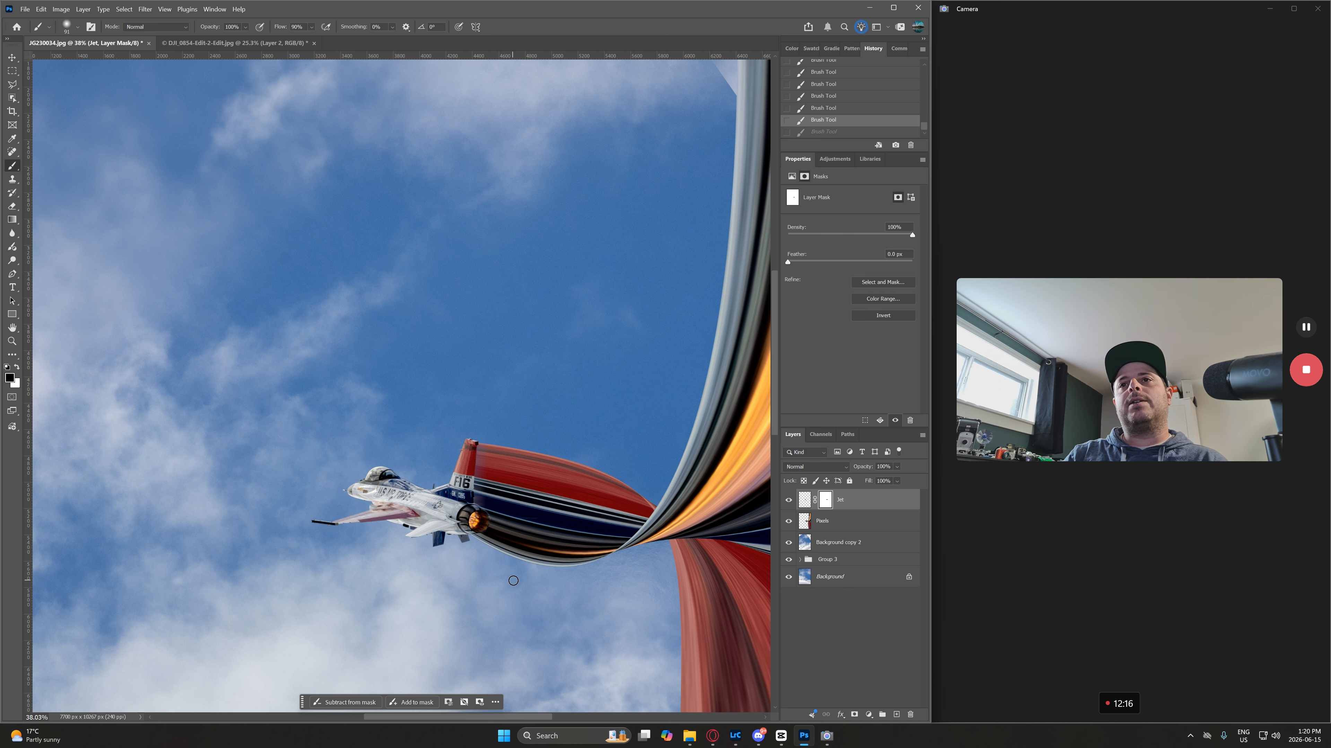
scroll(529, 574, down, 3)
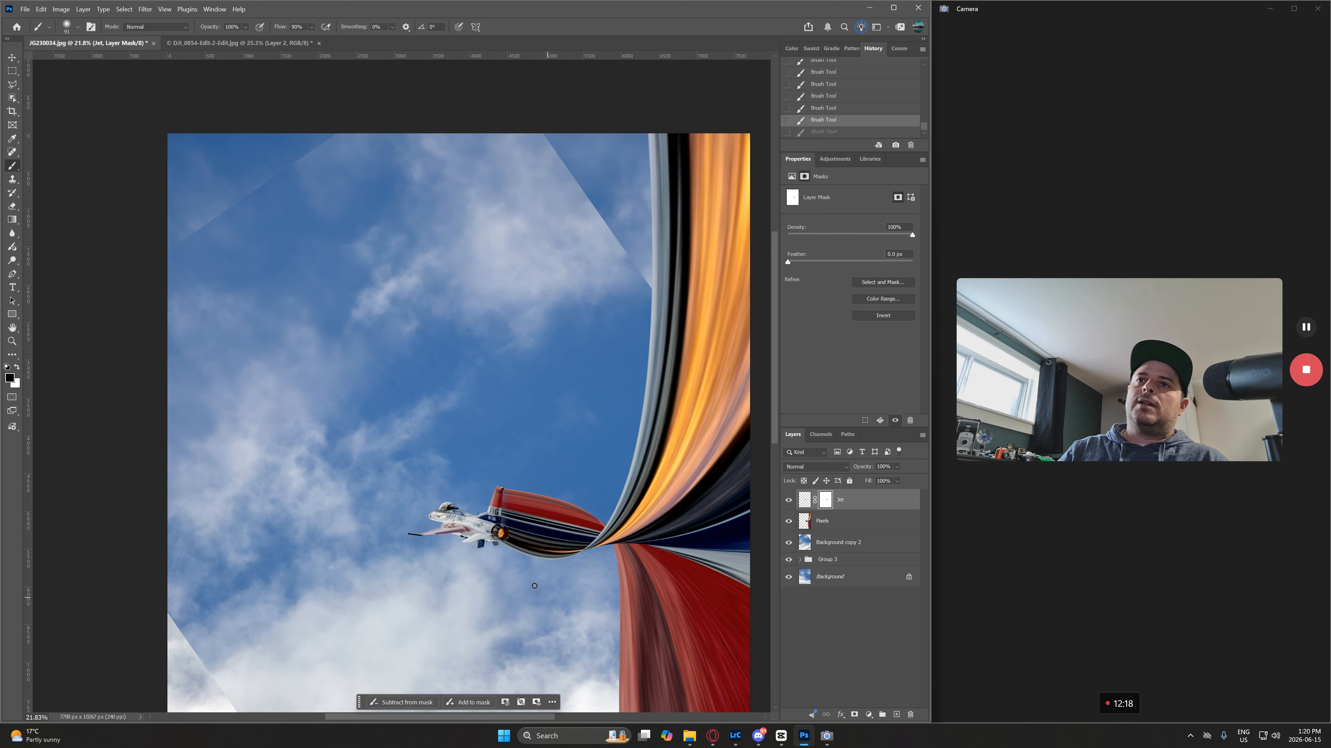
scroll(538, 571, down, 2)
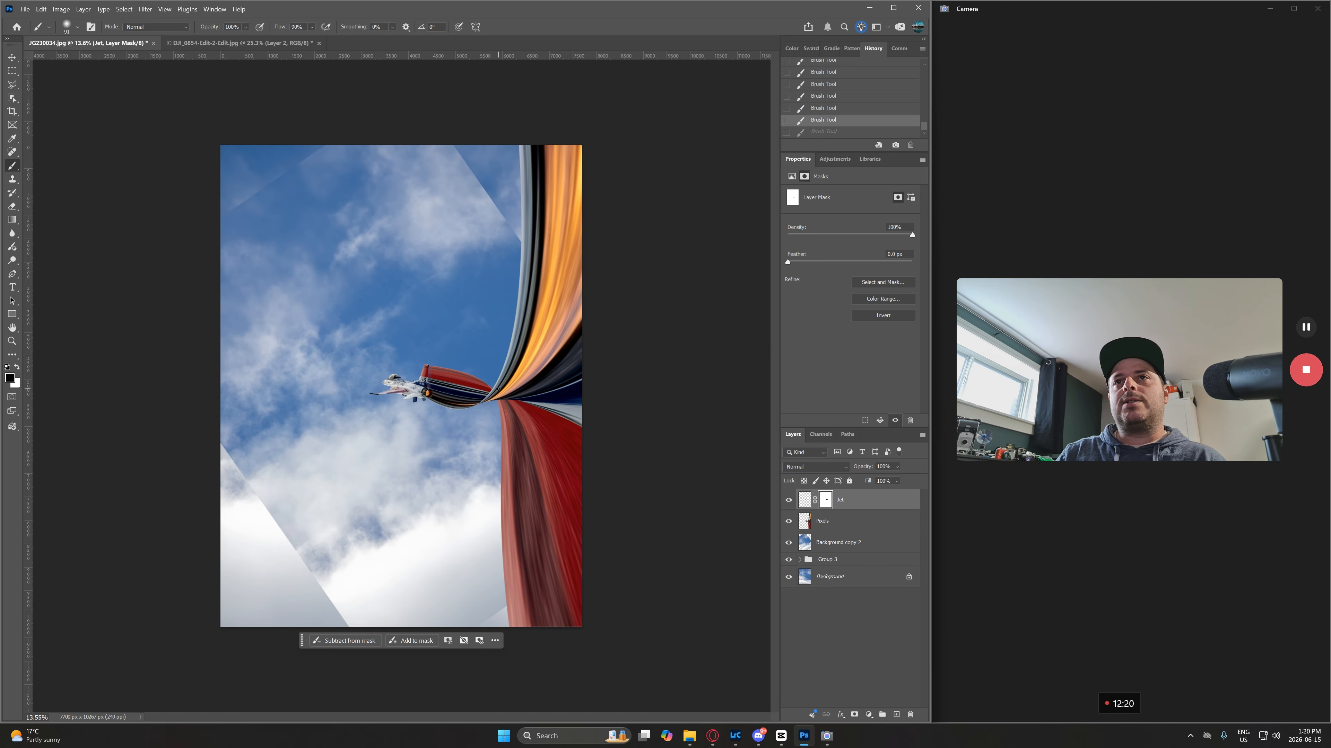
- Toggle the Jet layer's visibility to compare the tail and exhaust with and without it, leaving the layer shown
click(837, 521)
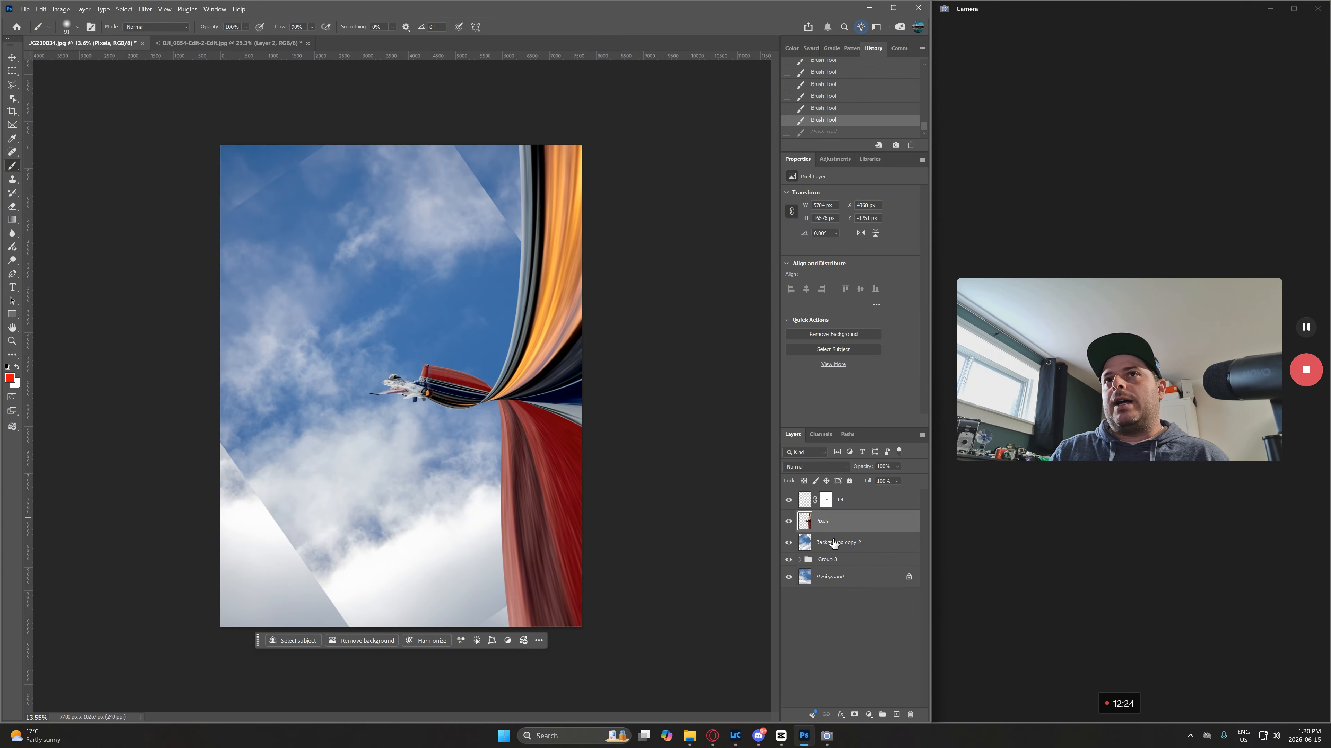
click(788, 501)
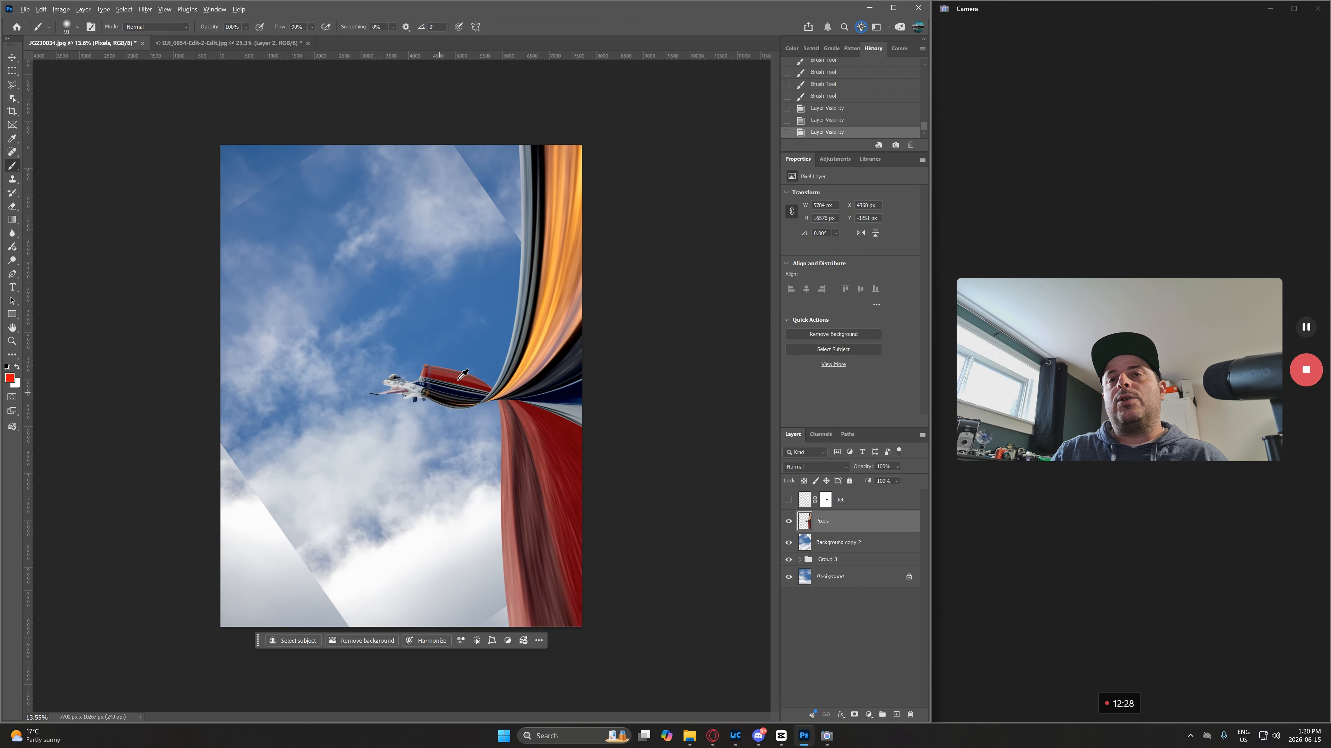
scroll(416, 392, up, 8)
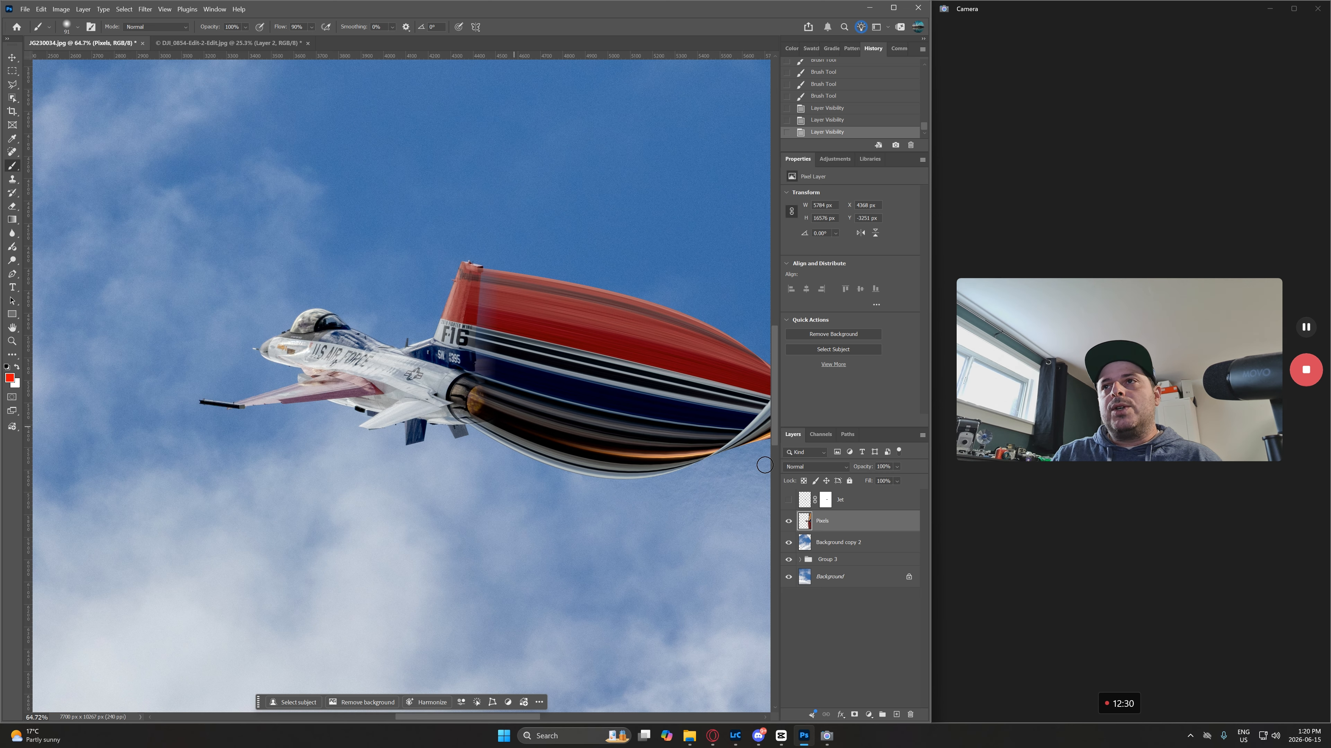
click(788, 501)
click(788, 500)
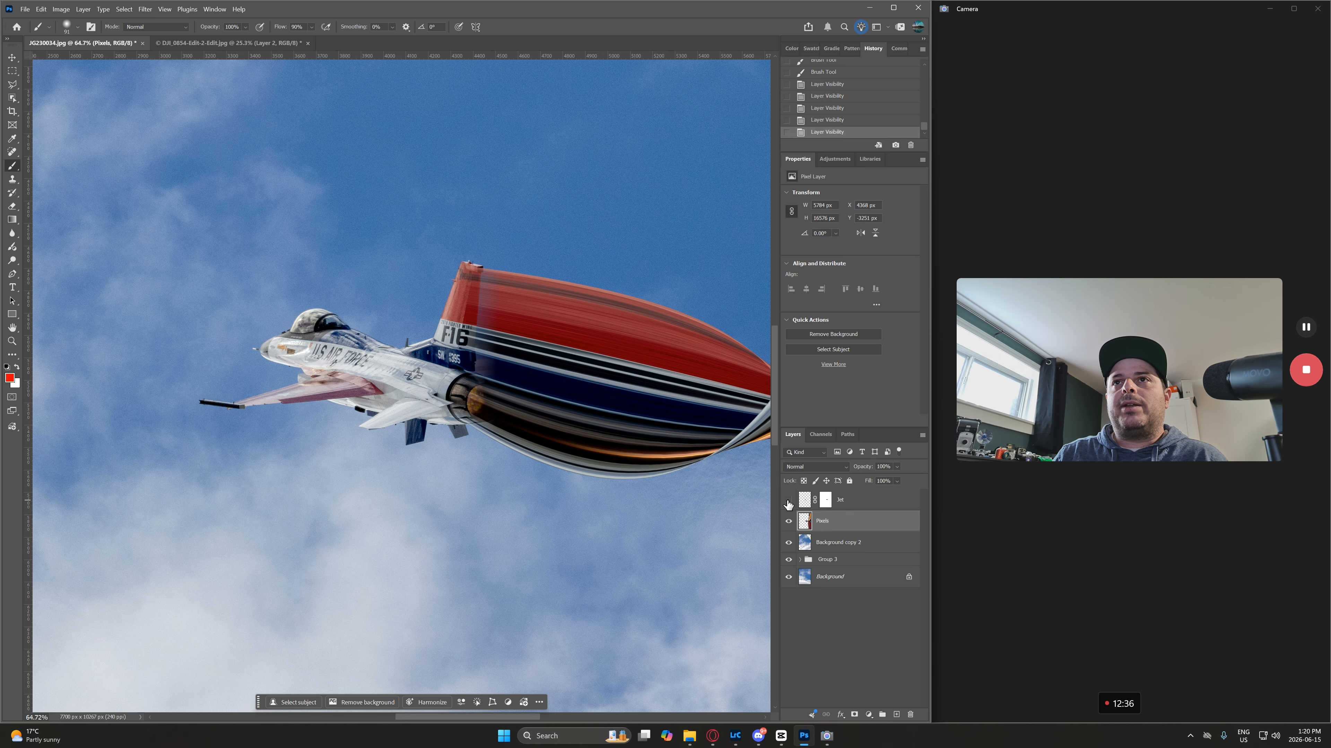
click(787, 501)
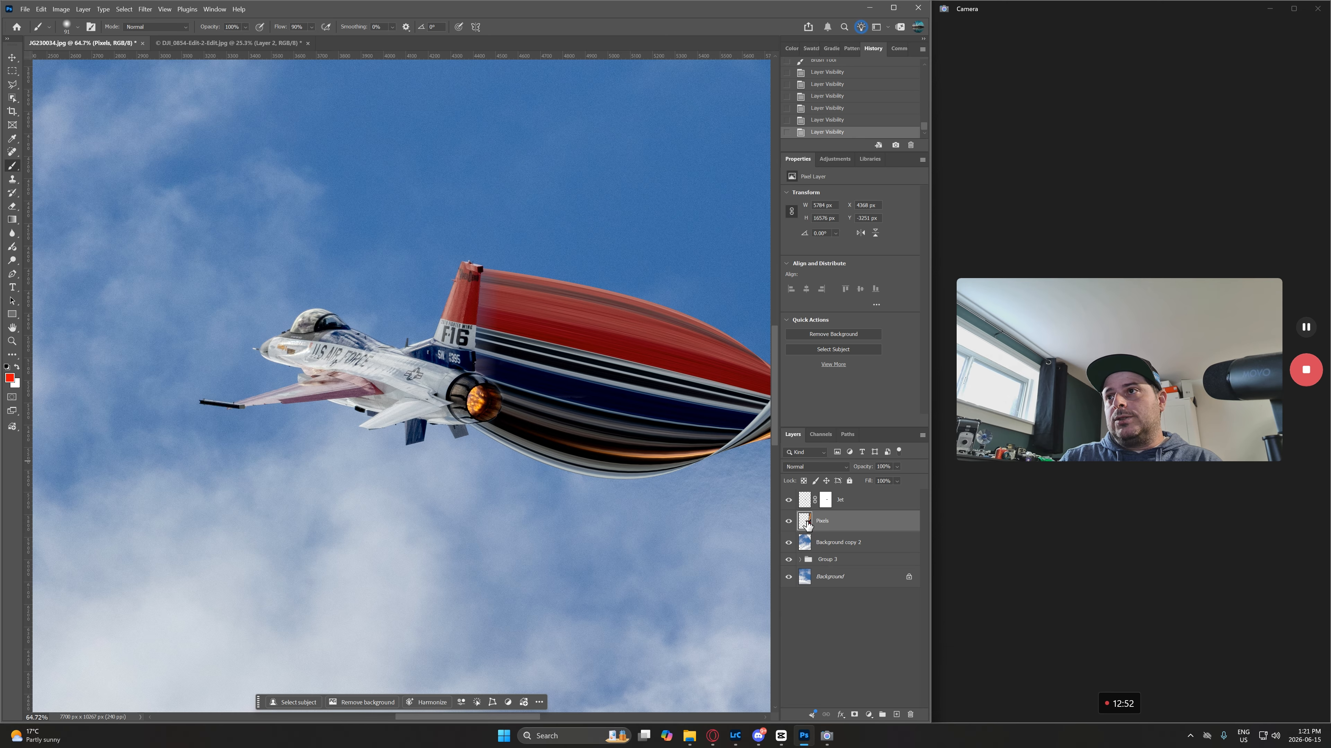
- Select a thin vertical strip about 15 px wide on the jet's tail from Background copy 2 and copy it to a new layer
click(806, 548)
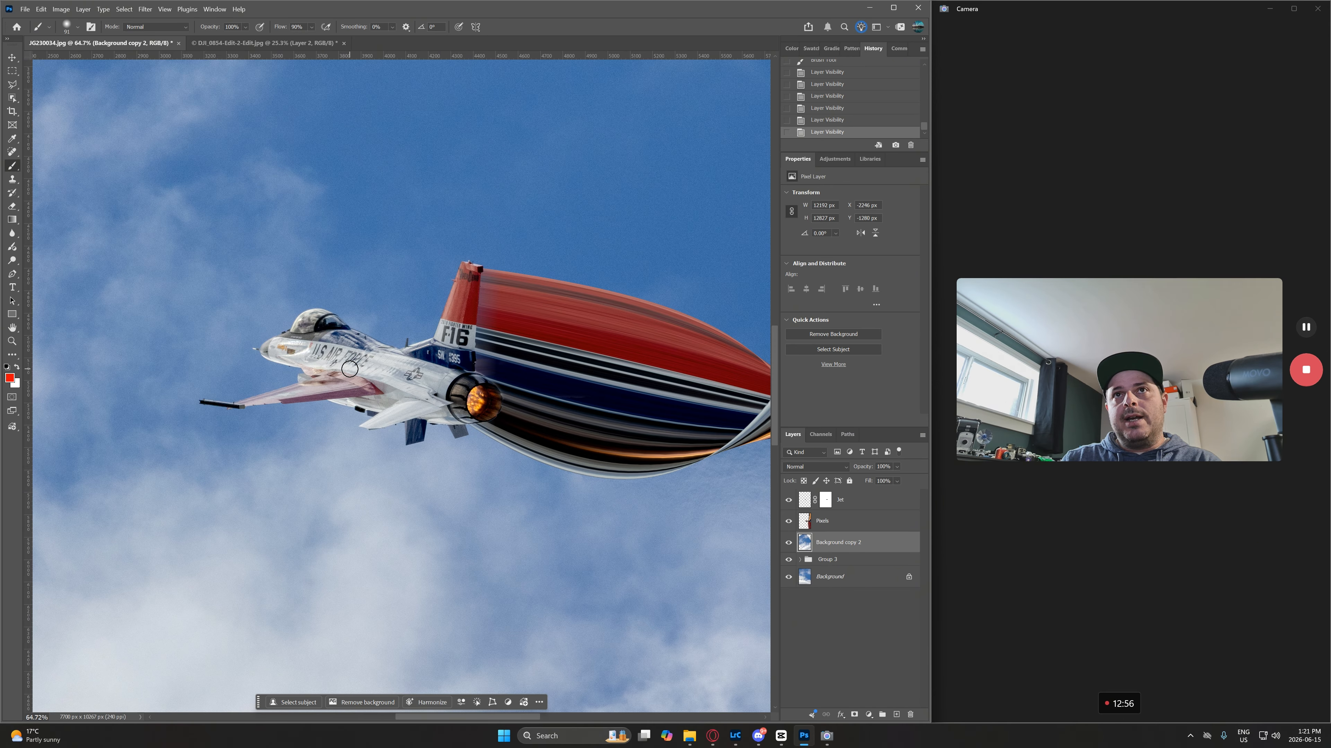
click(11, 71)
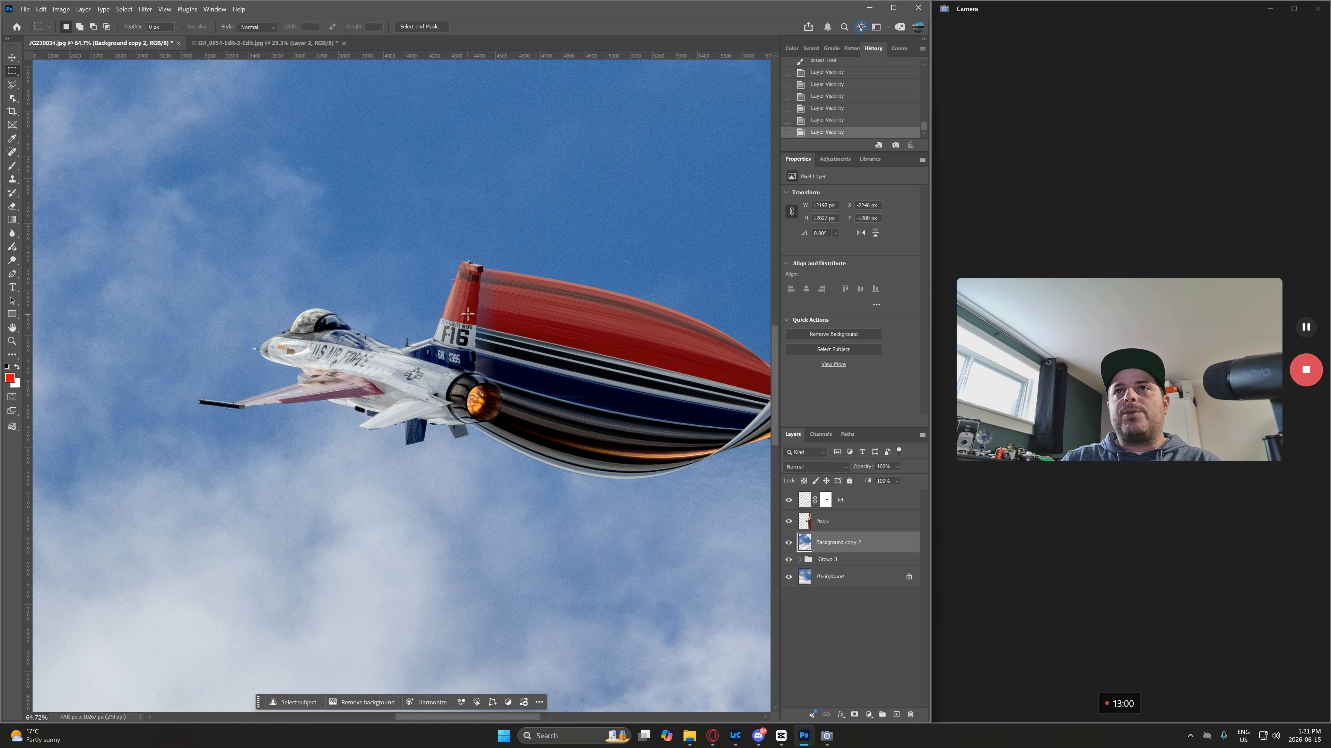
drag(467, 306, 469, 361)
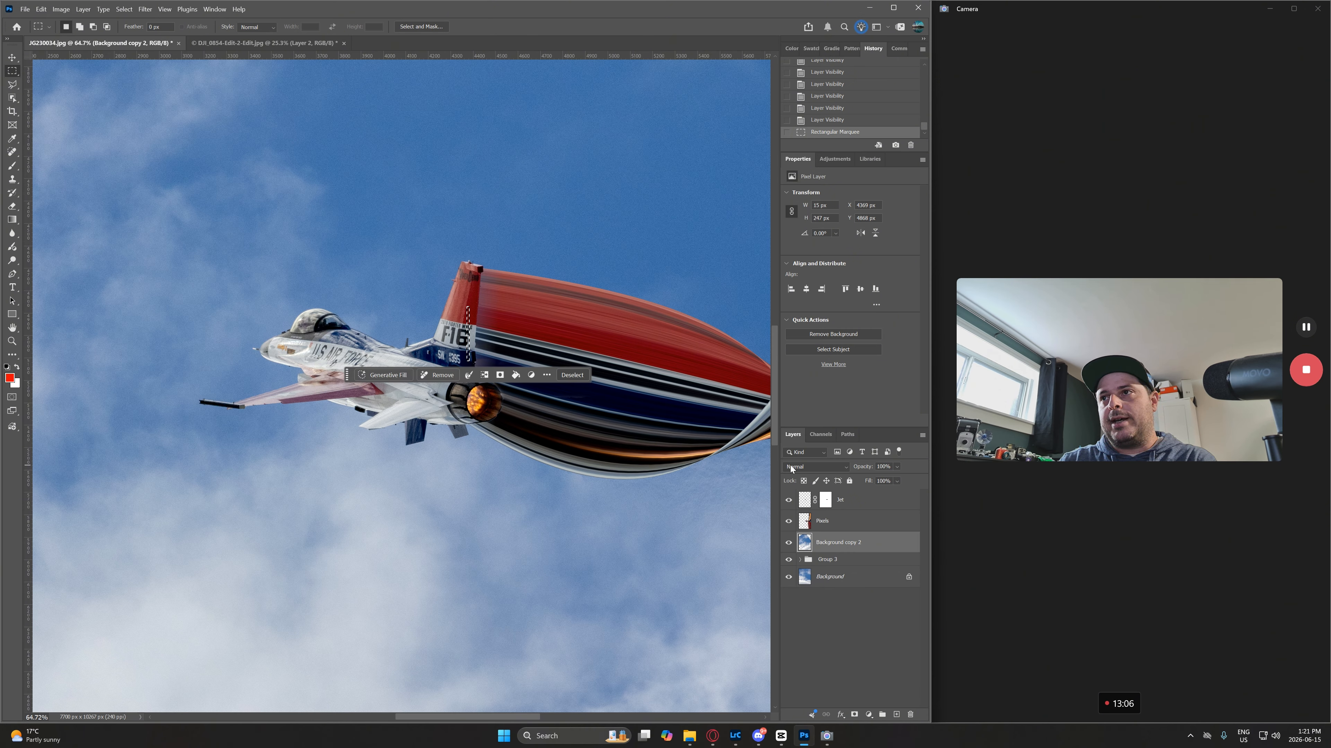
key(ctrl+j)
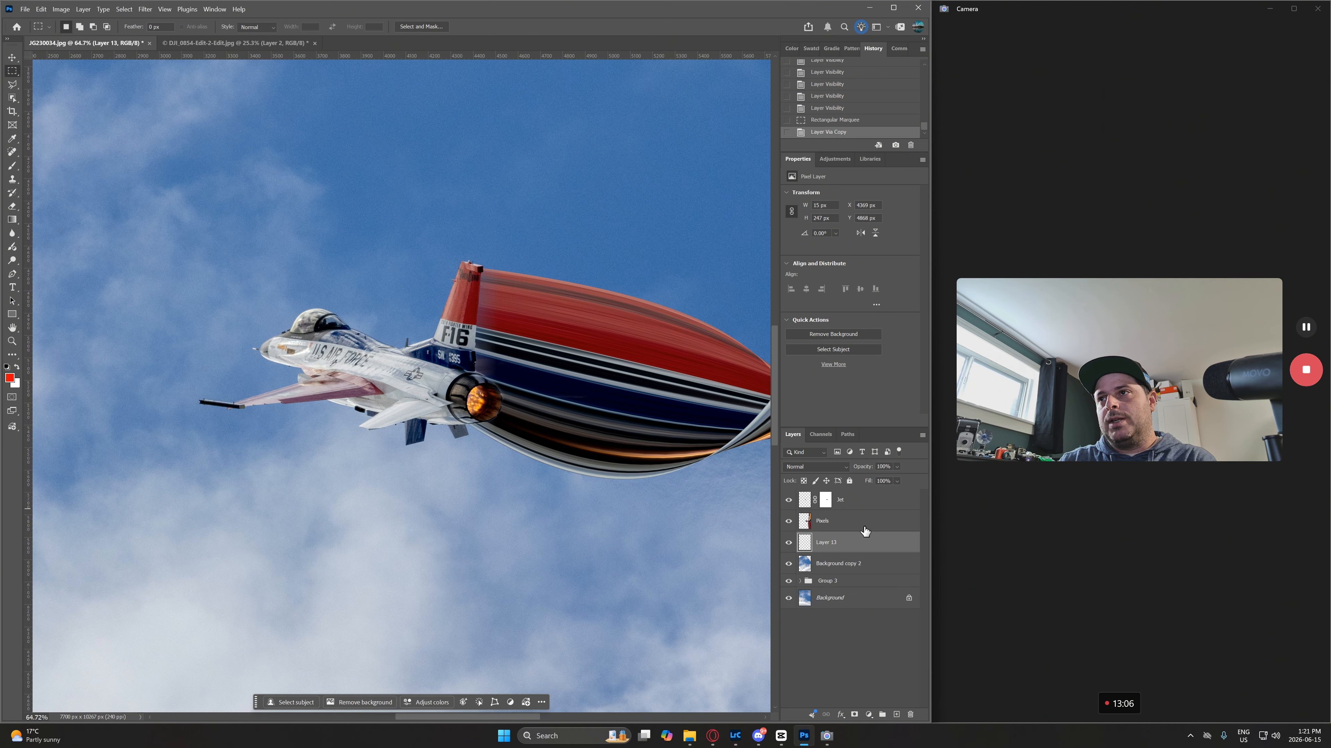
- Rename the copied strip's layer as Front Pixels
double_click(833, 543)
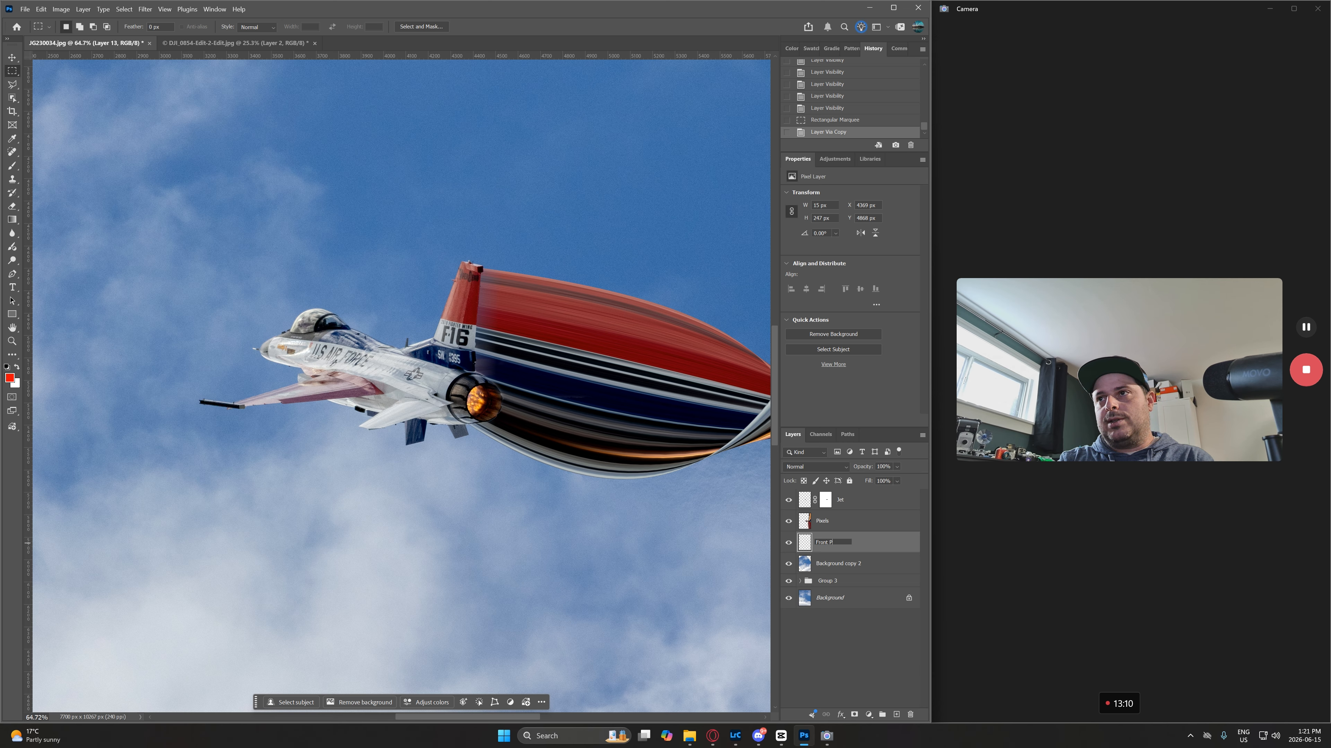
text(Front Pixels)
key(Return)
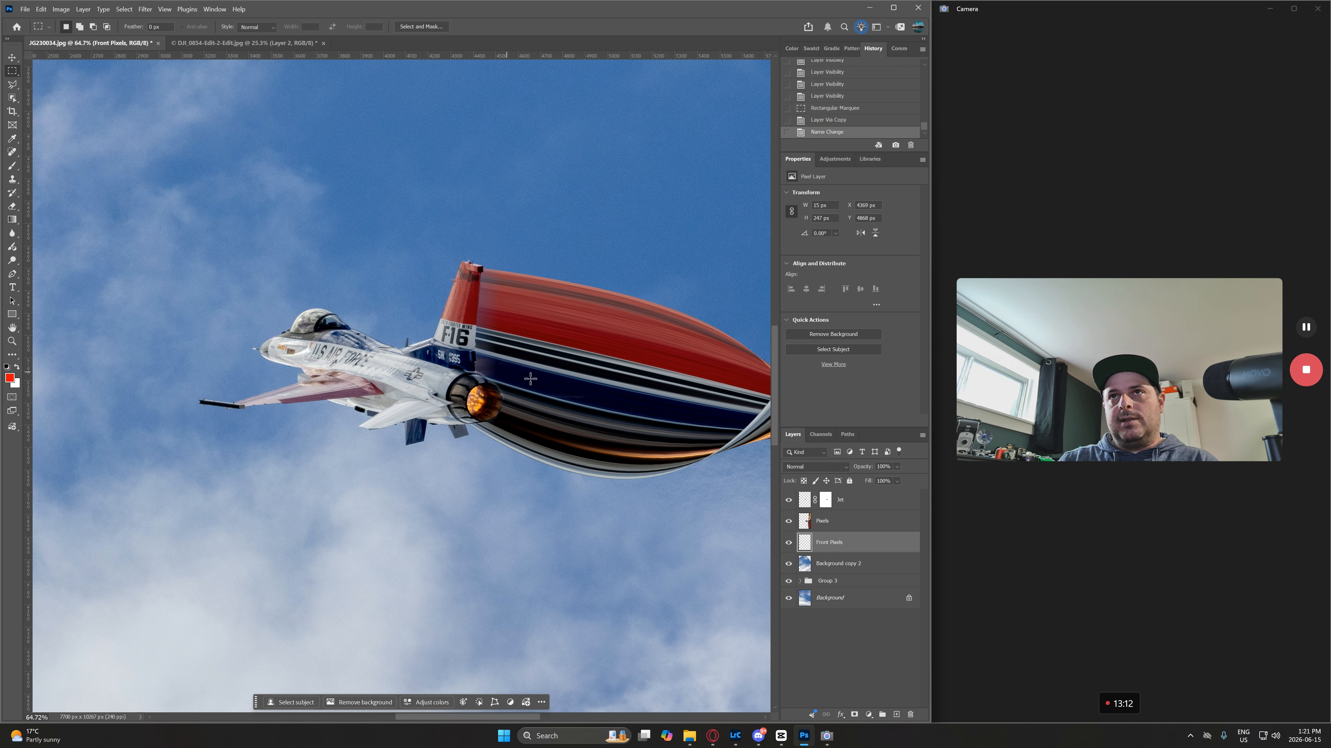
- Free-transform the Front Pixels strip: flip it vertically and move it onto the jet's nose
key(ctrl+t)
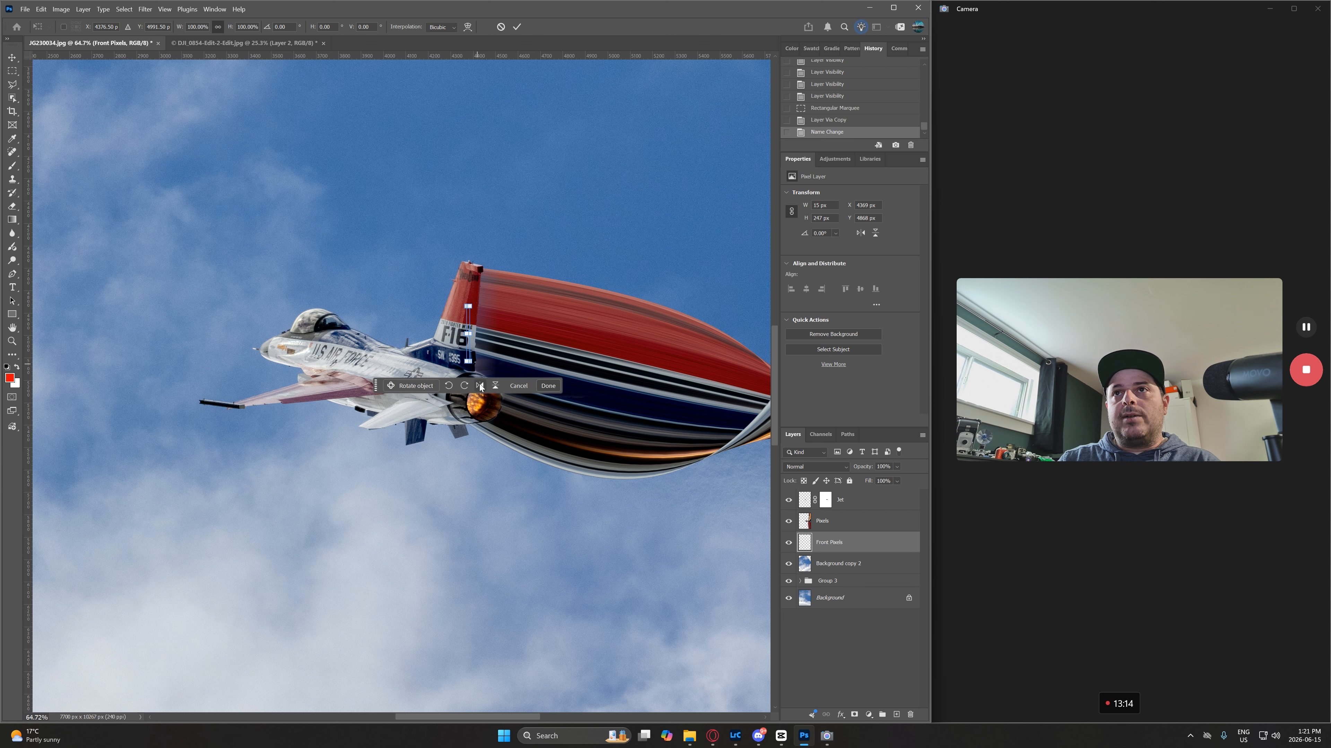
click(494, 386)
drag(468, 327, 310, 331)
scroll(387, 483, down, 3)
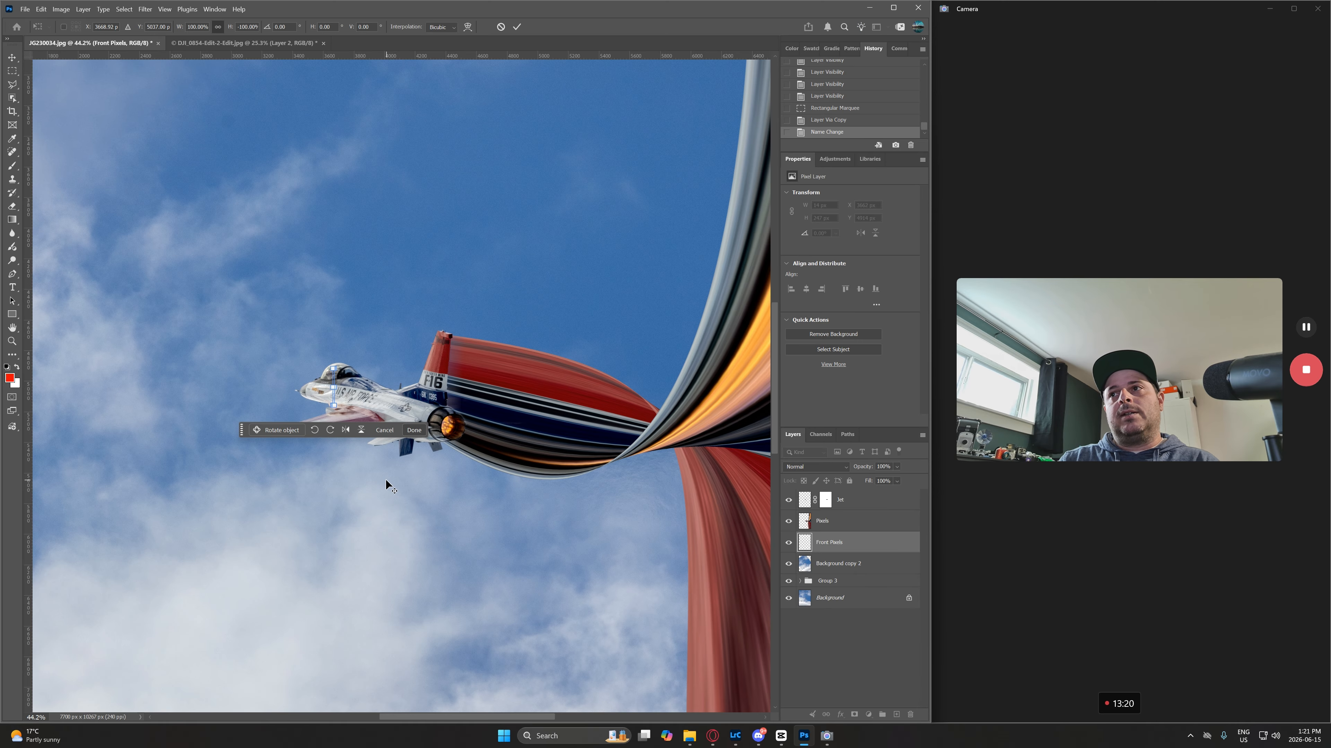
drag(510, 713, 477, 714)
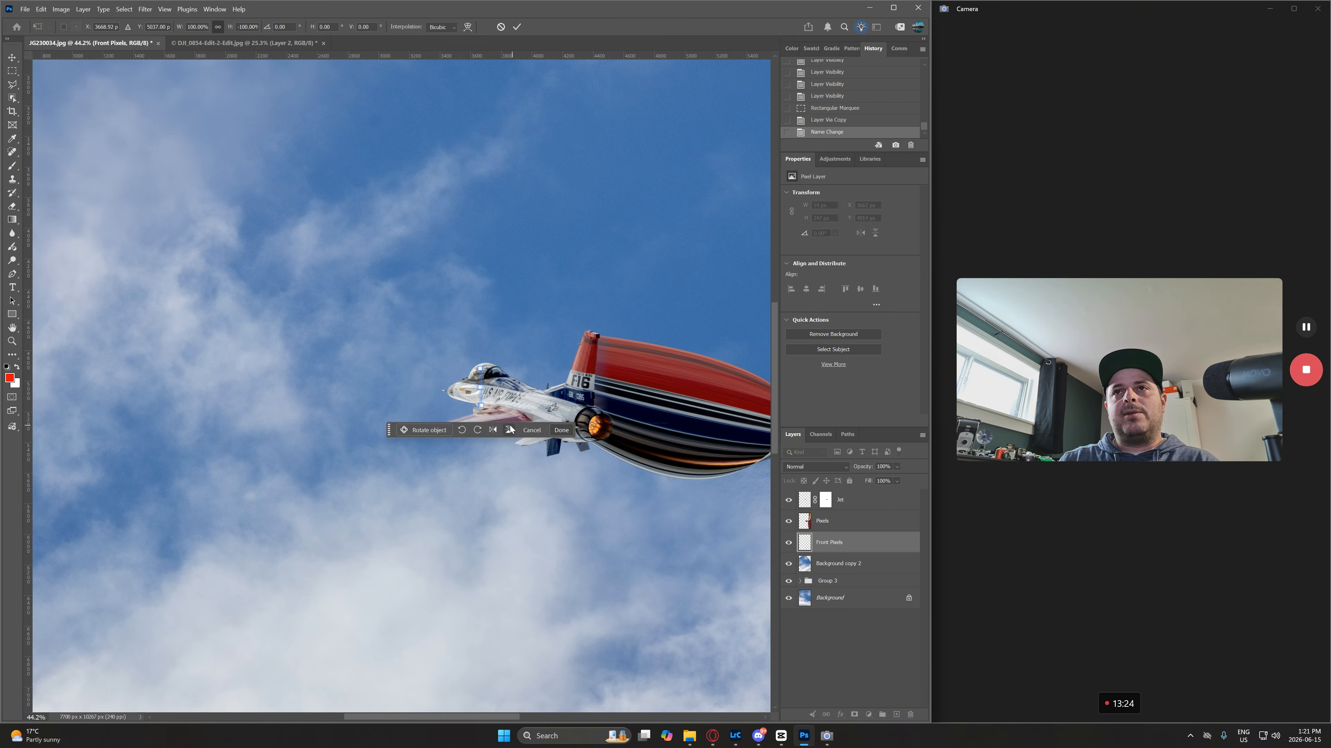
- Stretch the outer side of the strip diagonally upward past the canvas edge, forming a long ribbon ahead of the nose
drag(480, 391, 47, 180)
scroll(730, 585, down, 5)
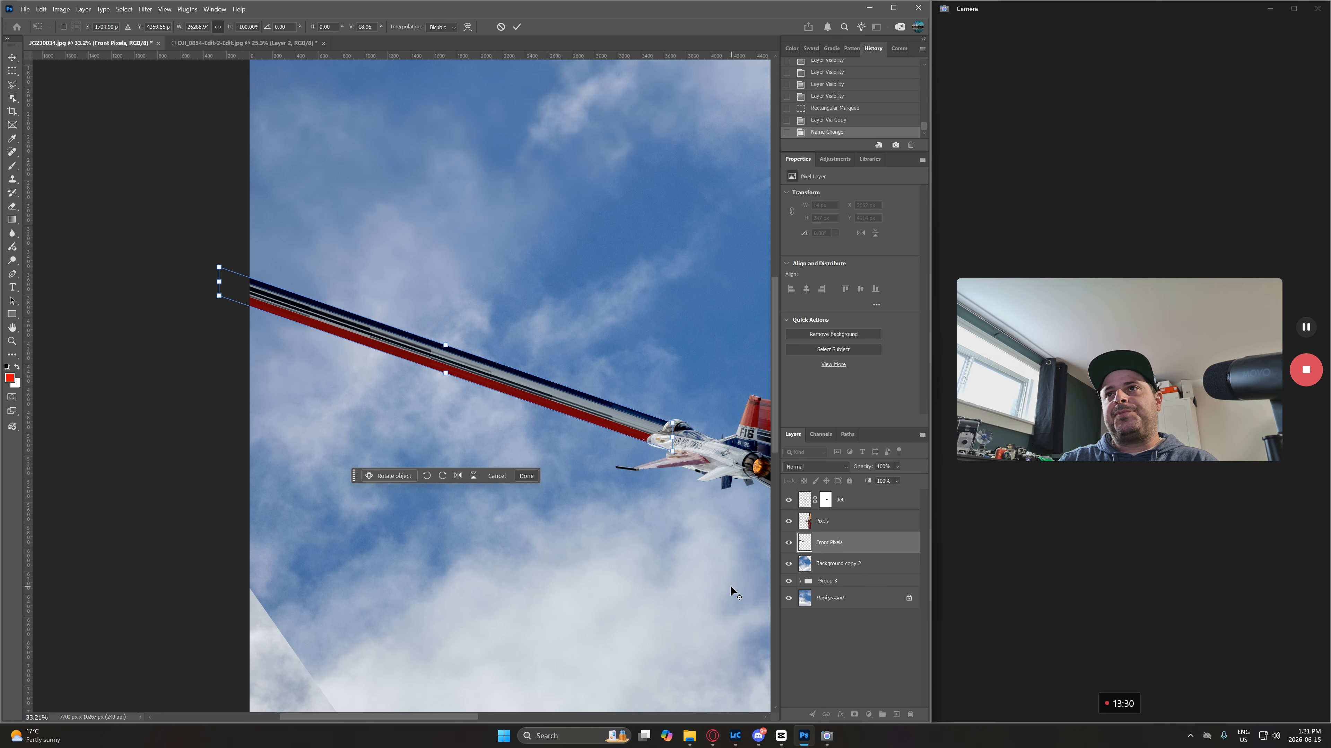
drag(473, 717, 539, 717)
- Warp the front ribbon's far end by pulling its upper corner above the canvas and bowing its outer edge, so the stripes fan out wide
click(467, 27)
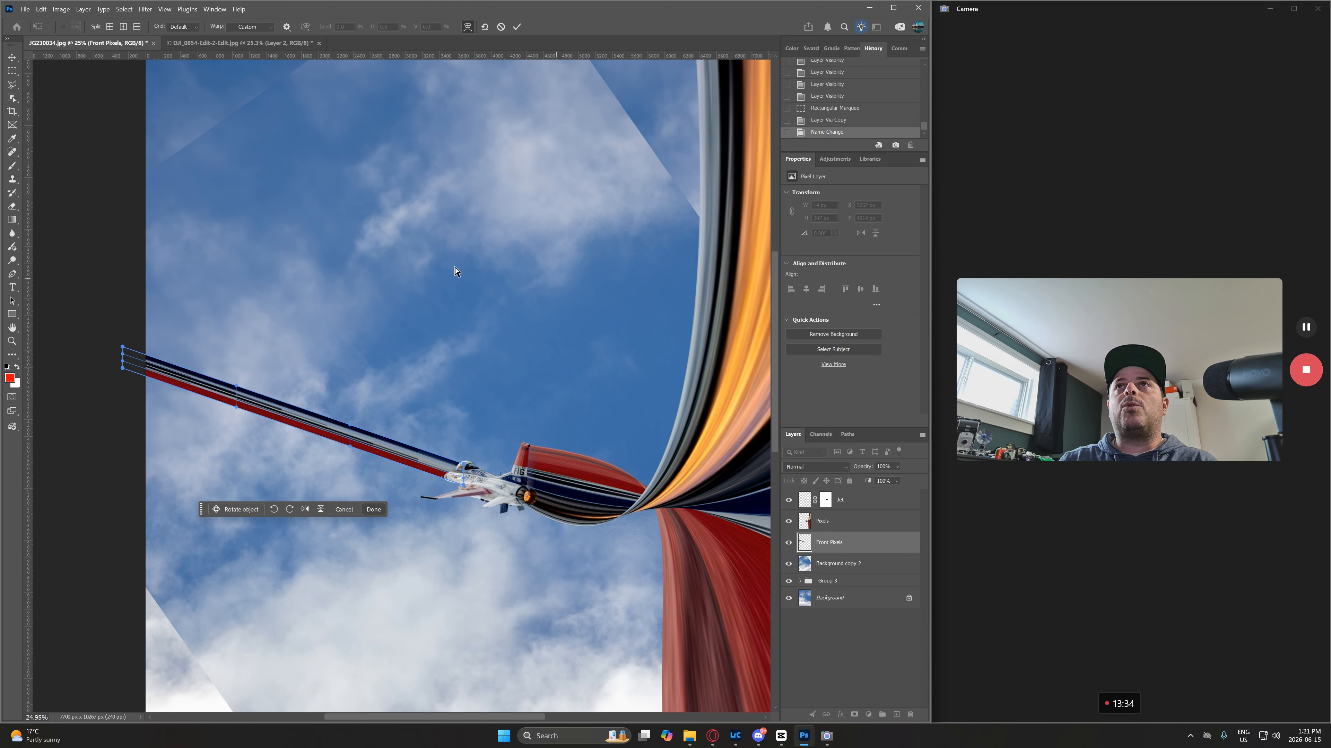
mouse_move(121, 350)
mouse_down()
mouse_move(133, 277)
mouse_move(264, 72)
mouse_move(243, 63)
mouse_move(226, 150)
mouse_up()
scroll(126, 247, down, 3)
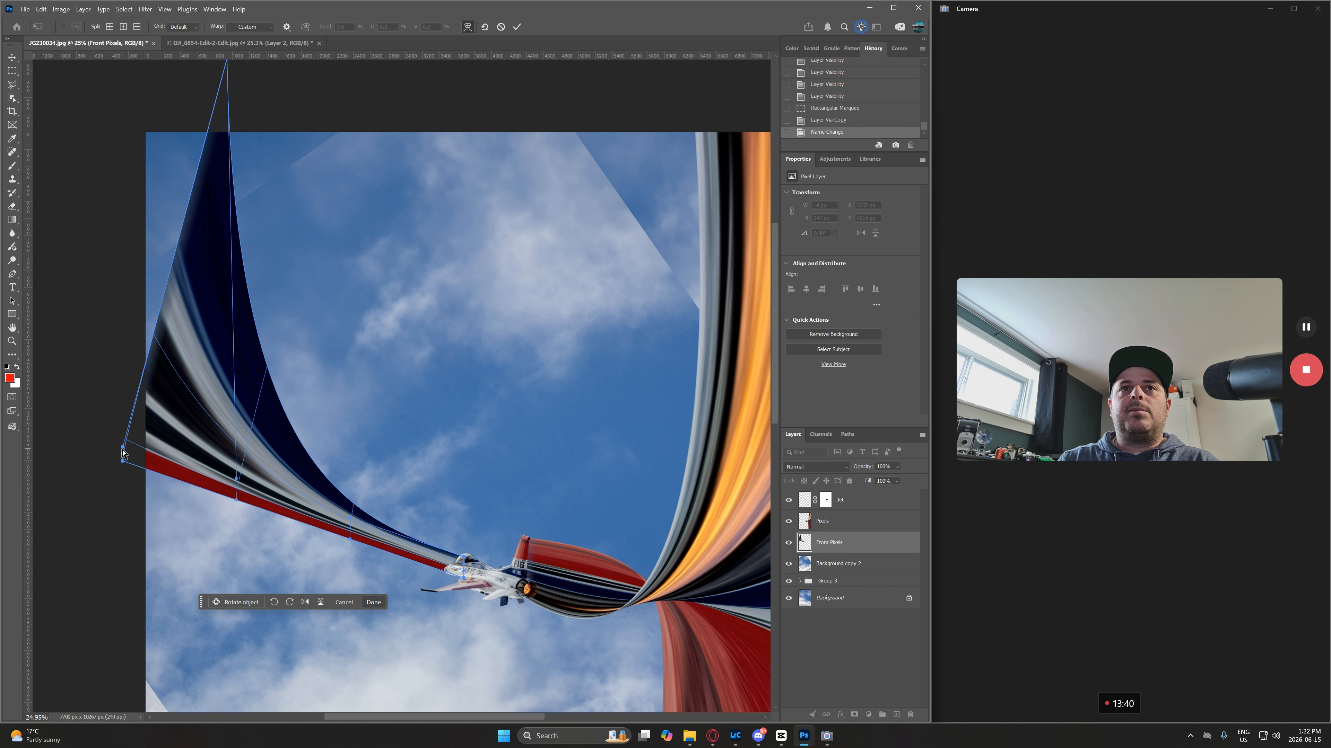
drag(122, 448, 46, 111)
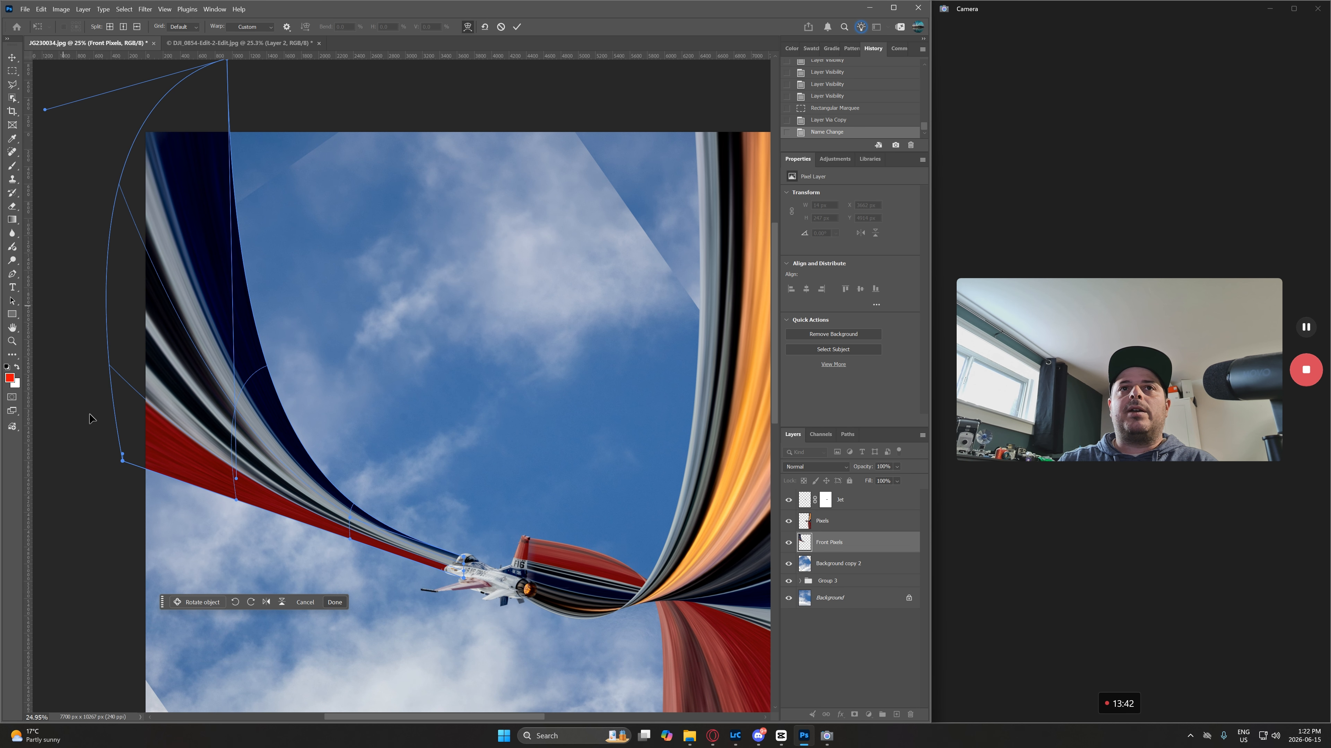
drag(111, 392, 71, 310)
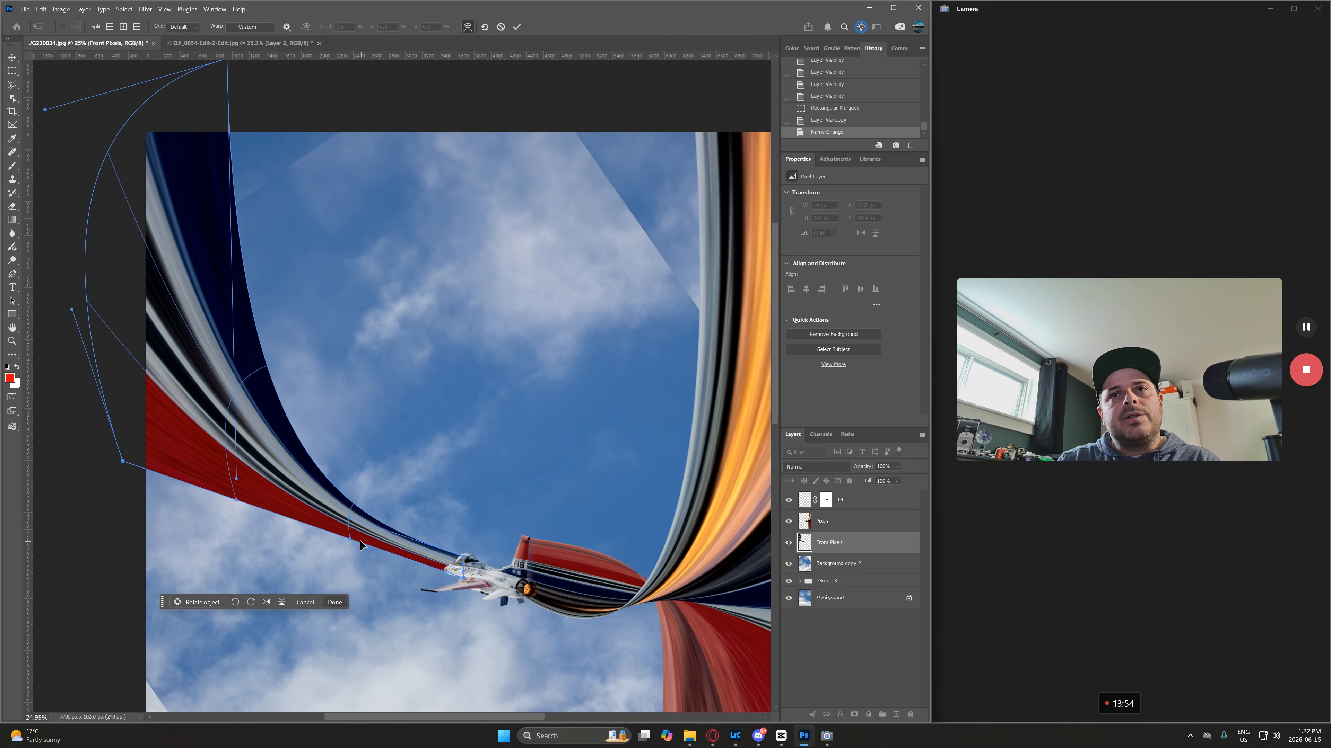
- Adjust the warp curve along the front ribbon's lower red edge so it tapers smoothly into the jet's nose
drag(348, 539, 470, 655)
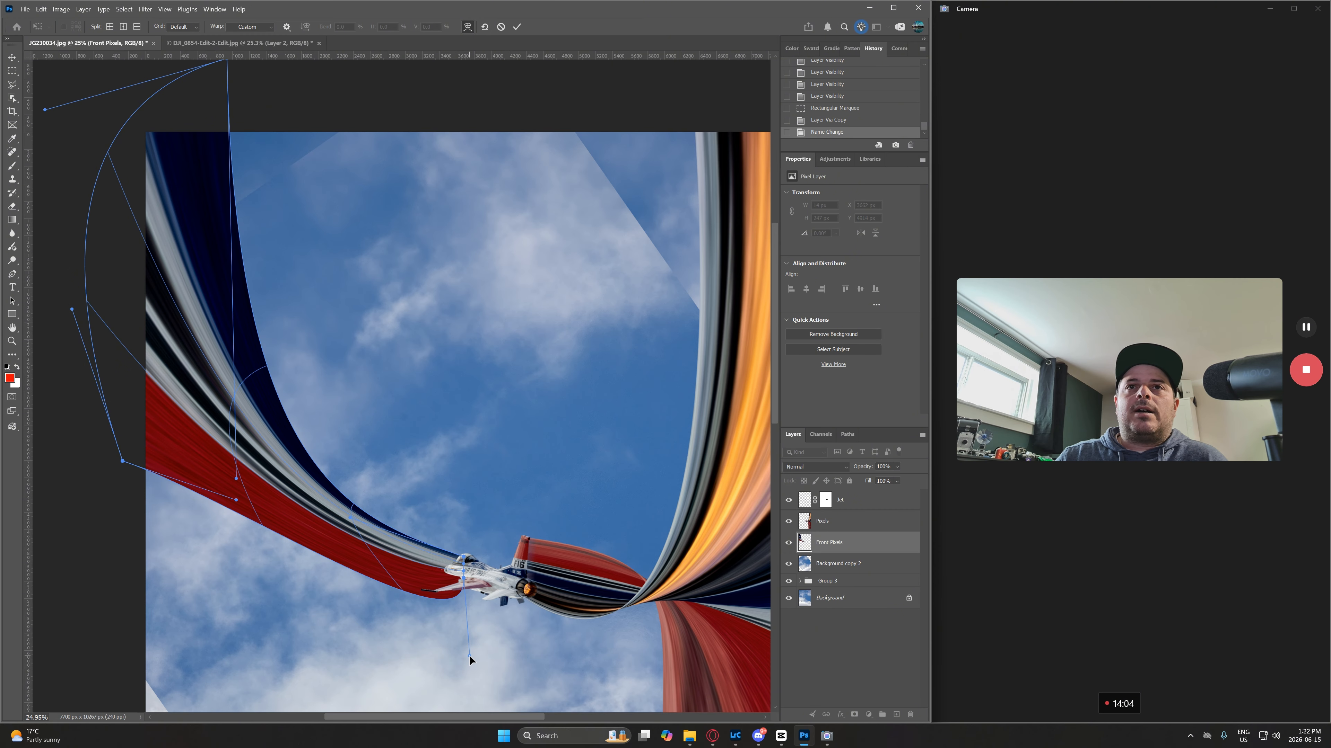
drag(468, 655, 417, 532)
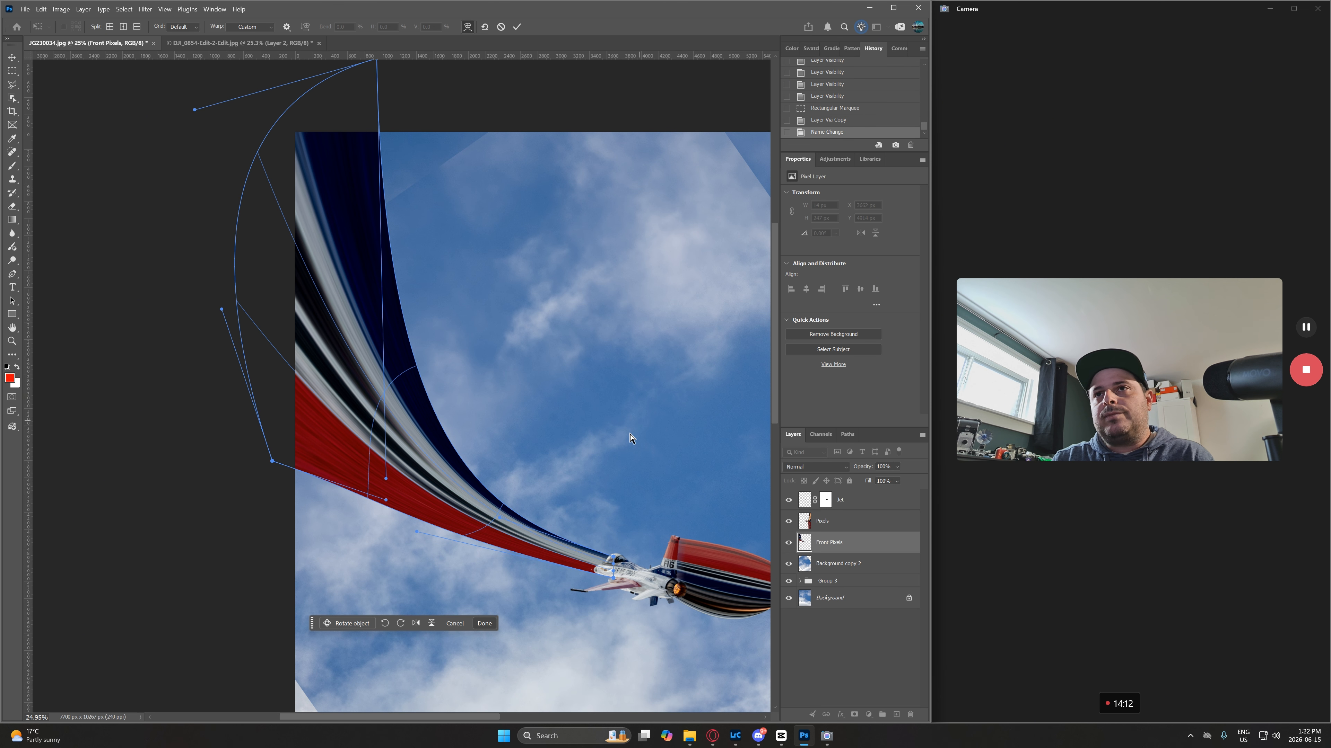
scroll(507, 334, down, 2)
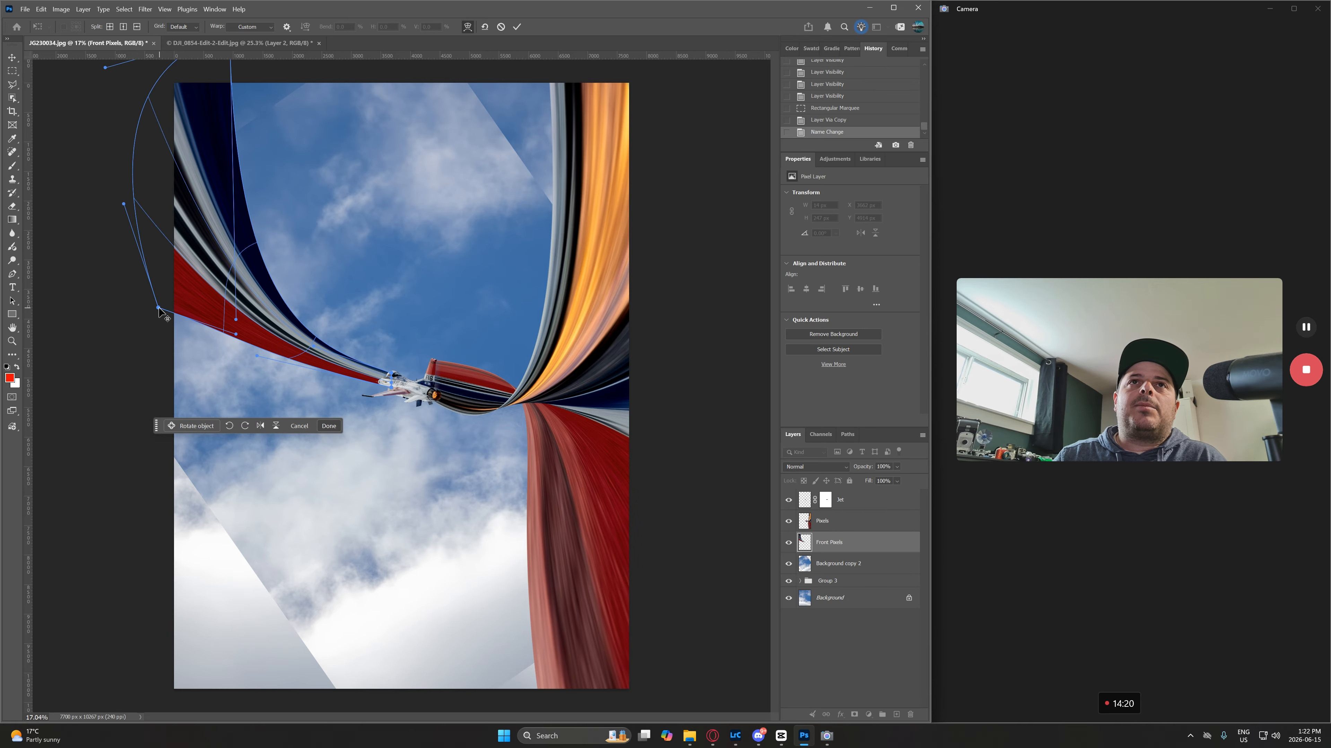
- Try to twist the front ribbon by pulling its lower outer corner across to the other side above the canvas
drag(159, 308, 314, 60)
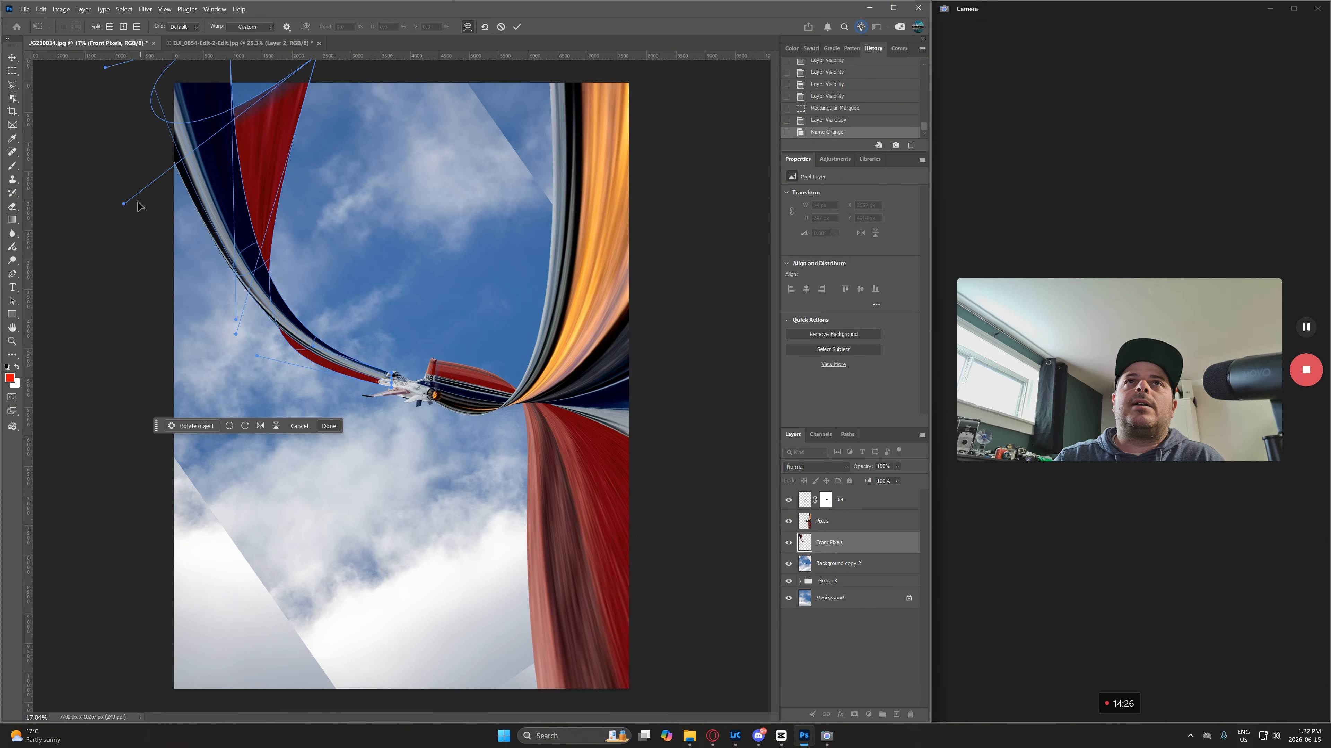
drag(124, 204, 210, 99)
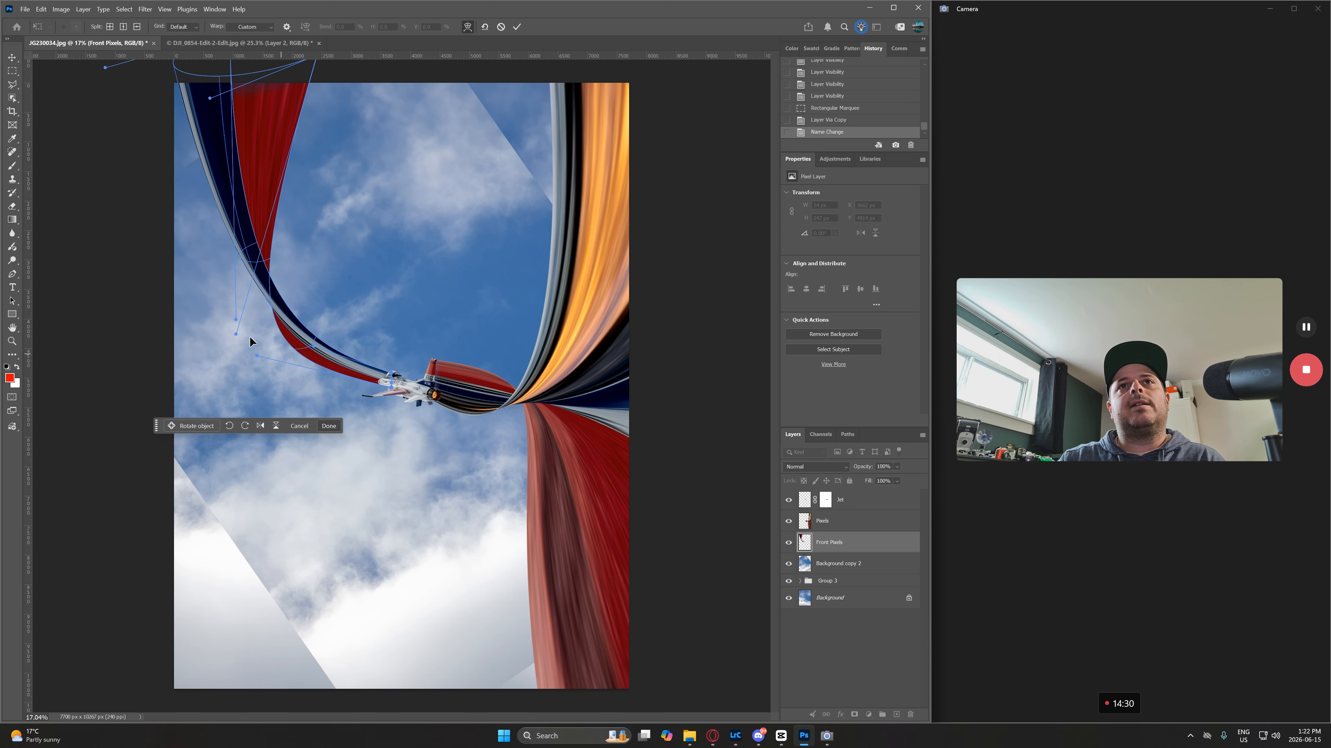
mouse_move(235, 319)
mouse_down()
mouse_move(104, 322)
mouse_move(215, 327)
mouse_move(329, 297)
mouse_move(149, 300)
mouse_move(108, 371)
mouse_move(216, 315)
mouse_up()
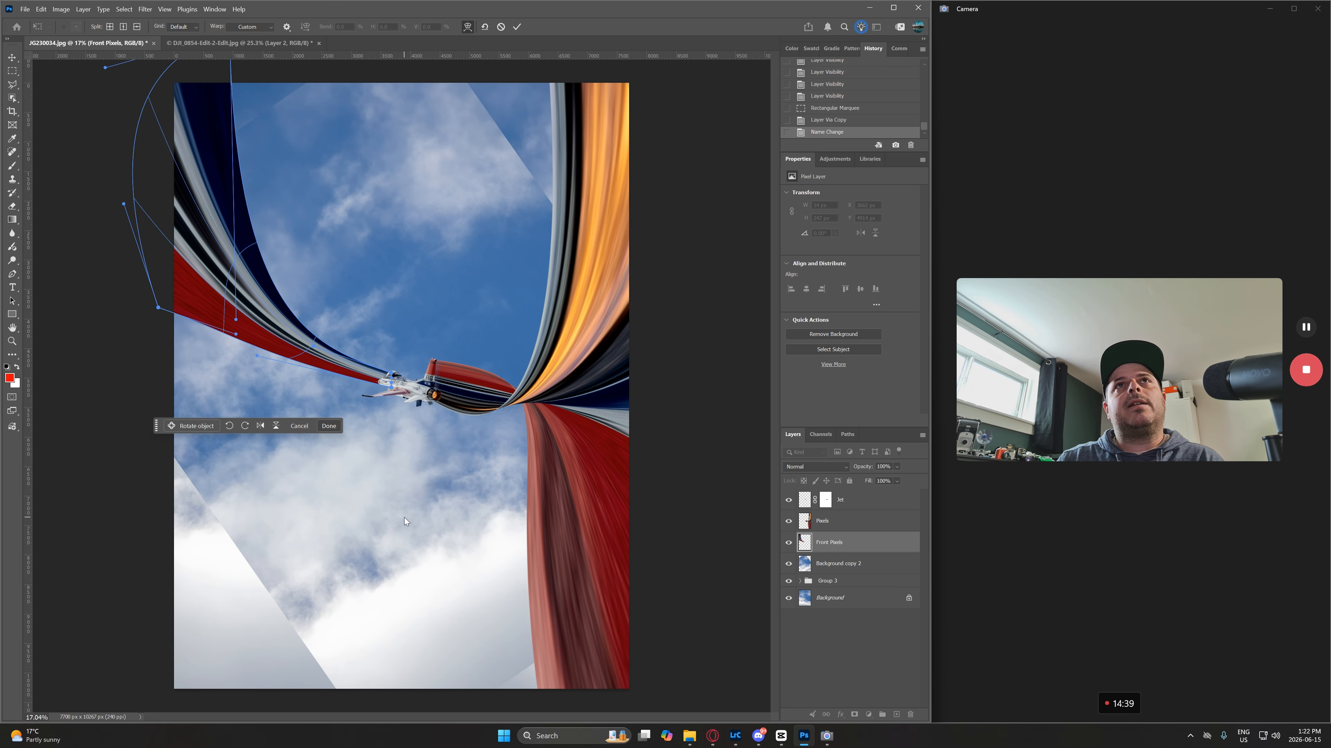
- Apply the Front Pixels warp and stamp all visible layers into a new layer above the Jet layer
key(Return)
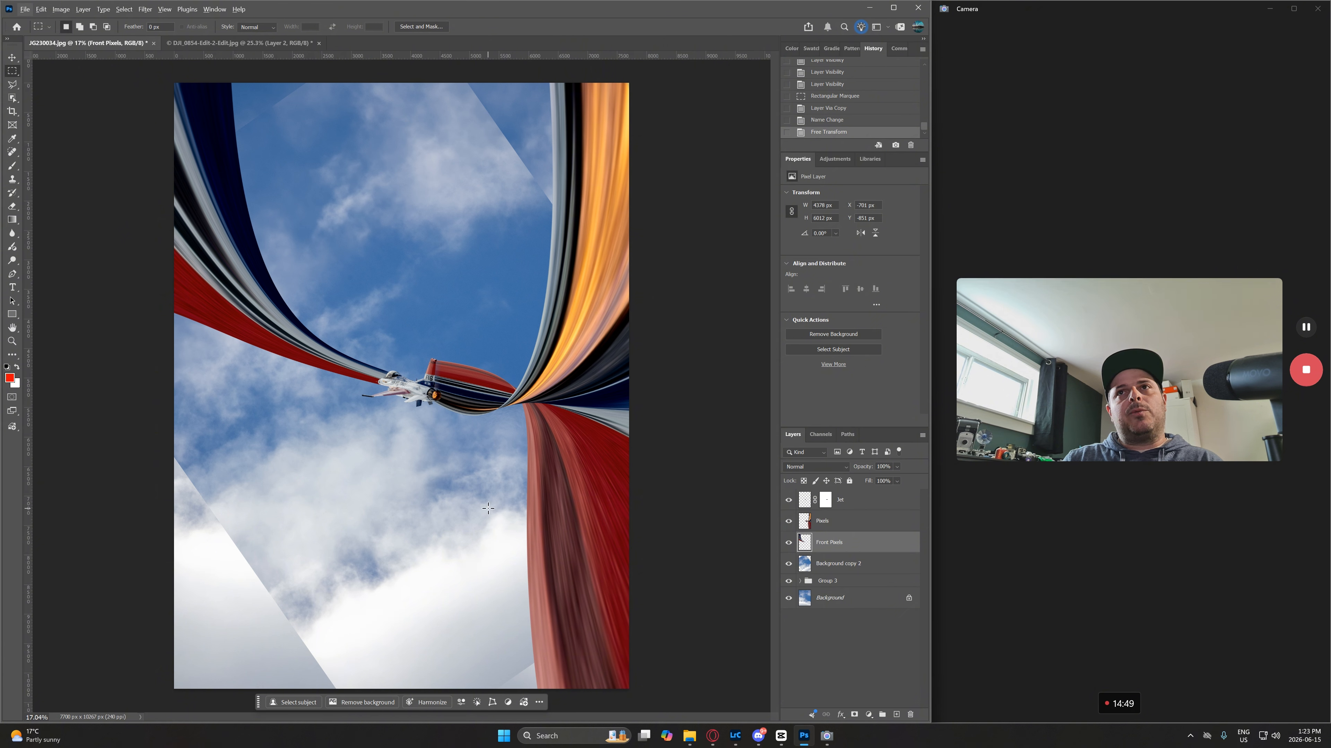
click(864, 506)
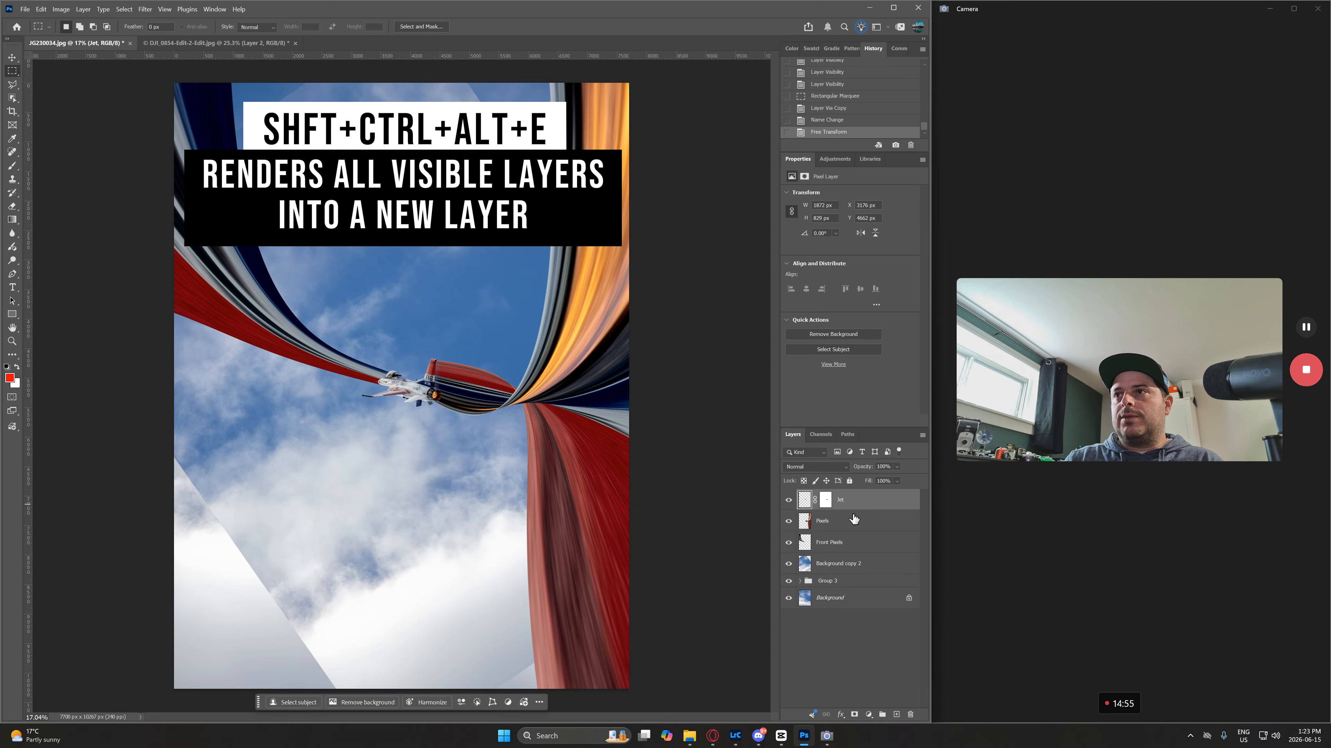
key(shift+ctrl+alt+e)
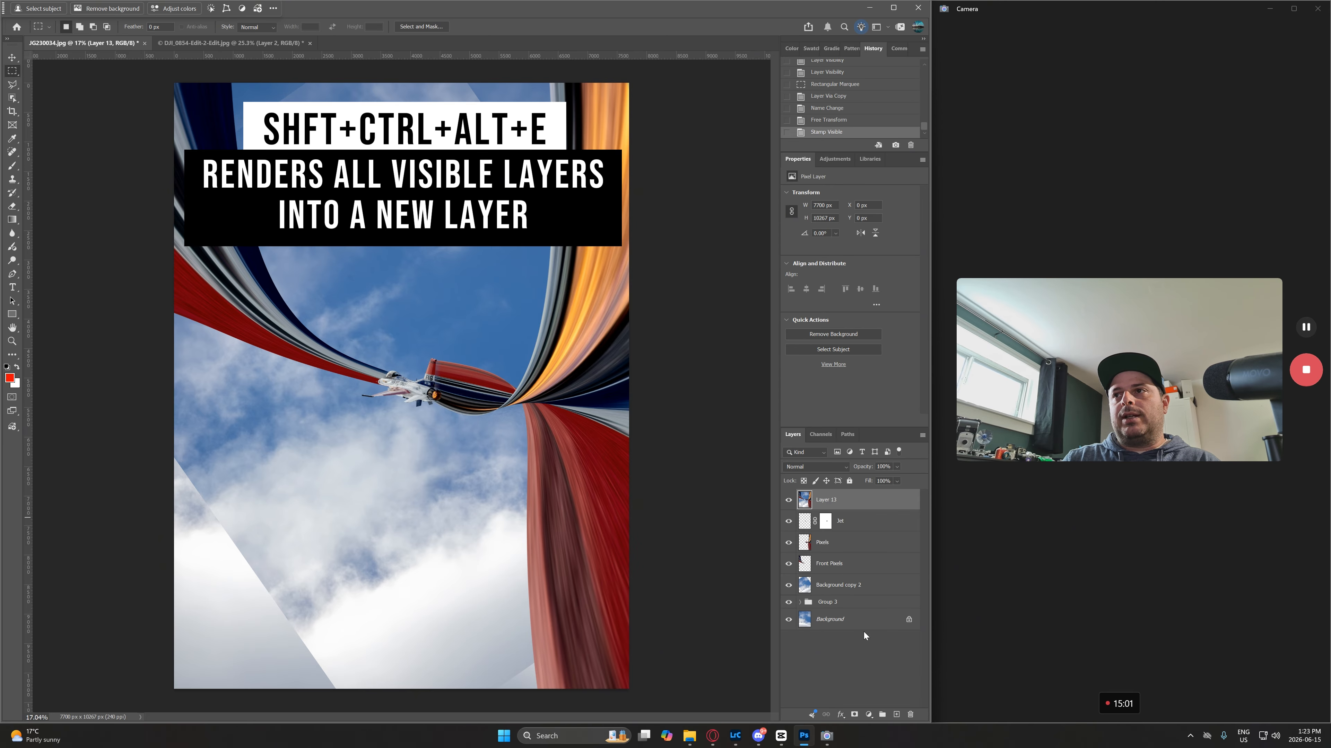
- Rotate the merged layer about 25°, enlarge it to about 165% and reposition it so the jet and ribbons fill the canvas
key(ctrl+t)
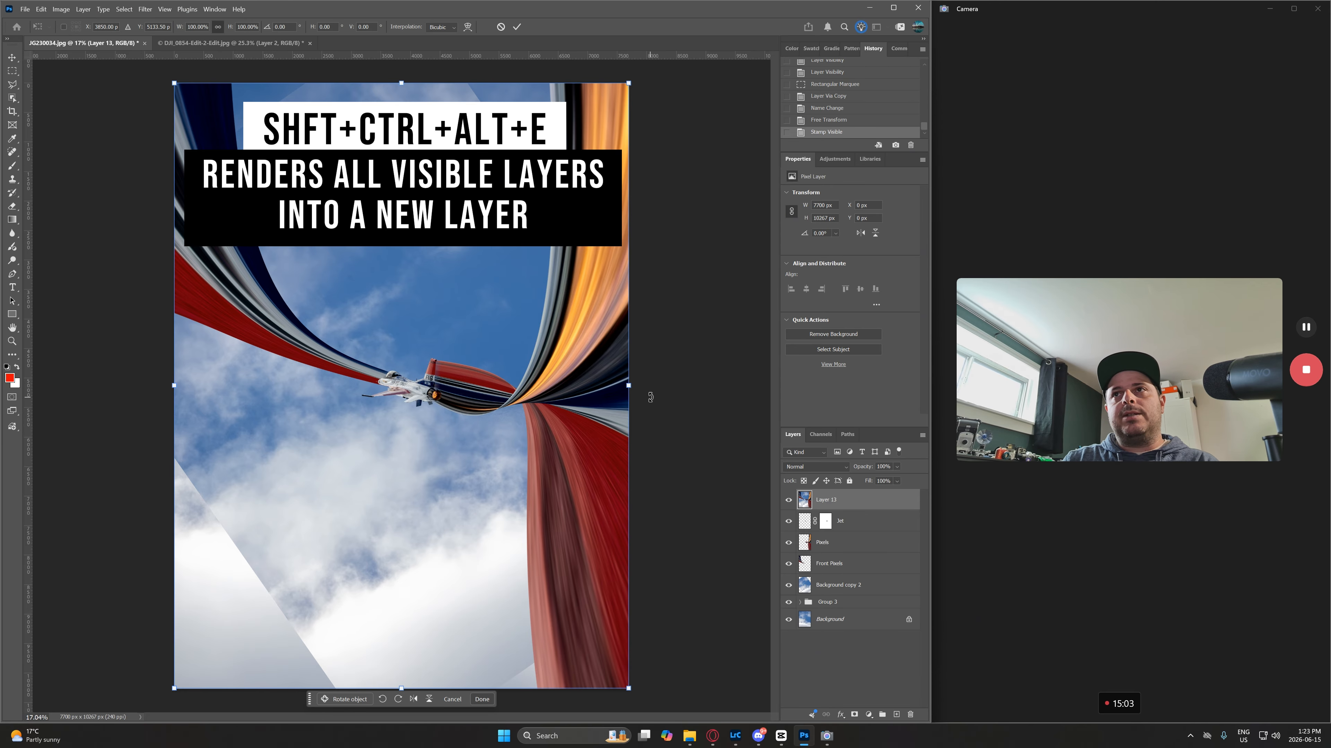
drag(650, 397, 647, 511)
key(ctrl+minus)
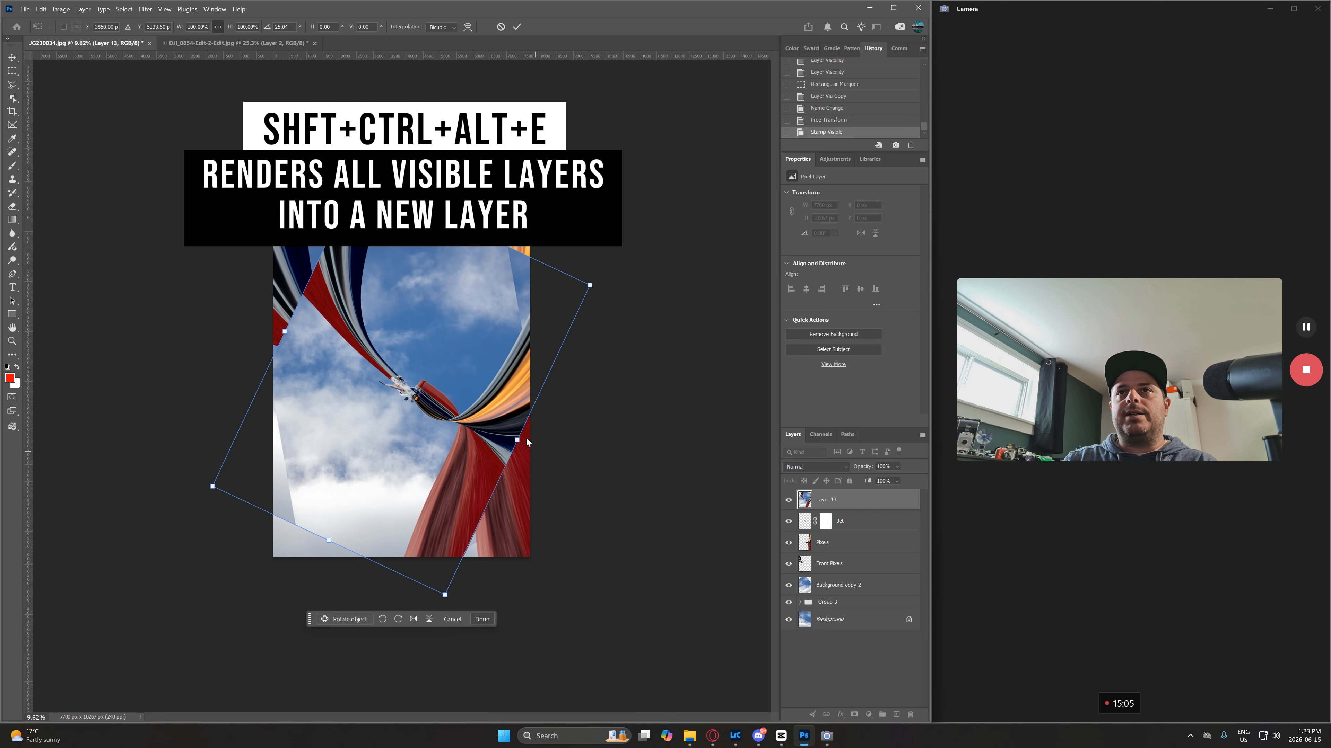
drag(518, 440, 570, 464)
drag(411, 401, 375, 386)
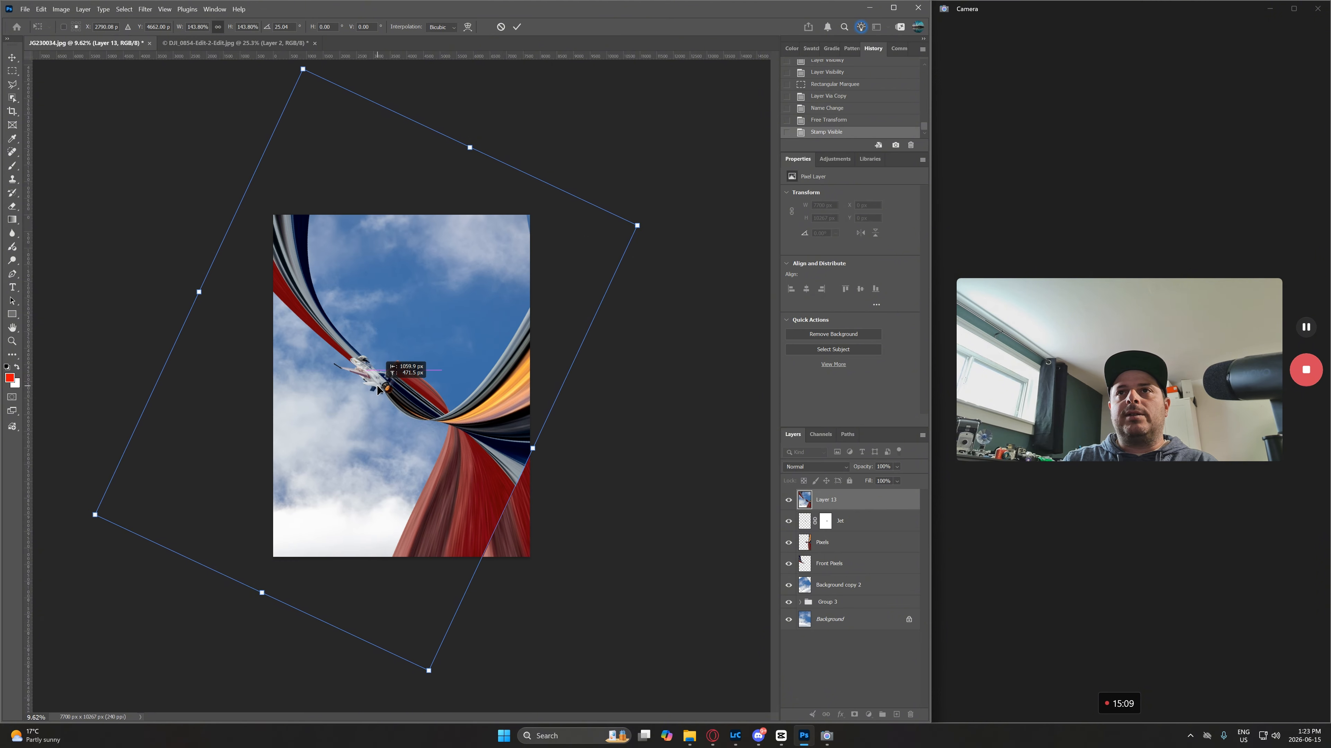
drag(529, 449, 582, 469)
drag(490, 456, 458, 474)
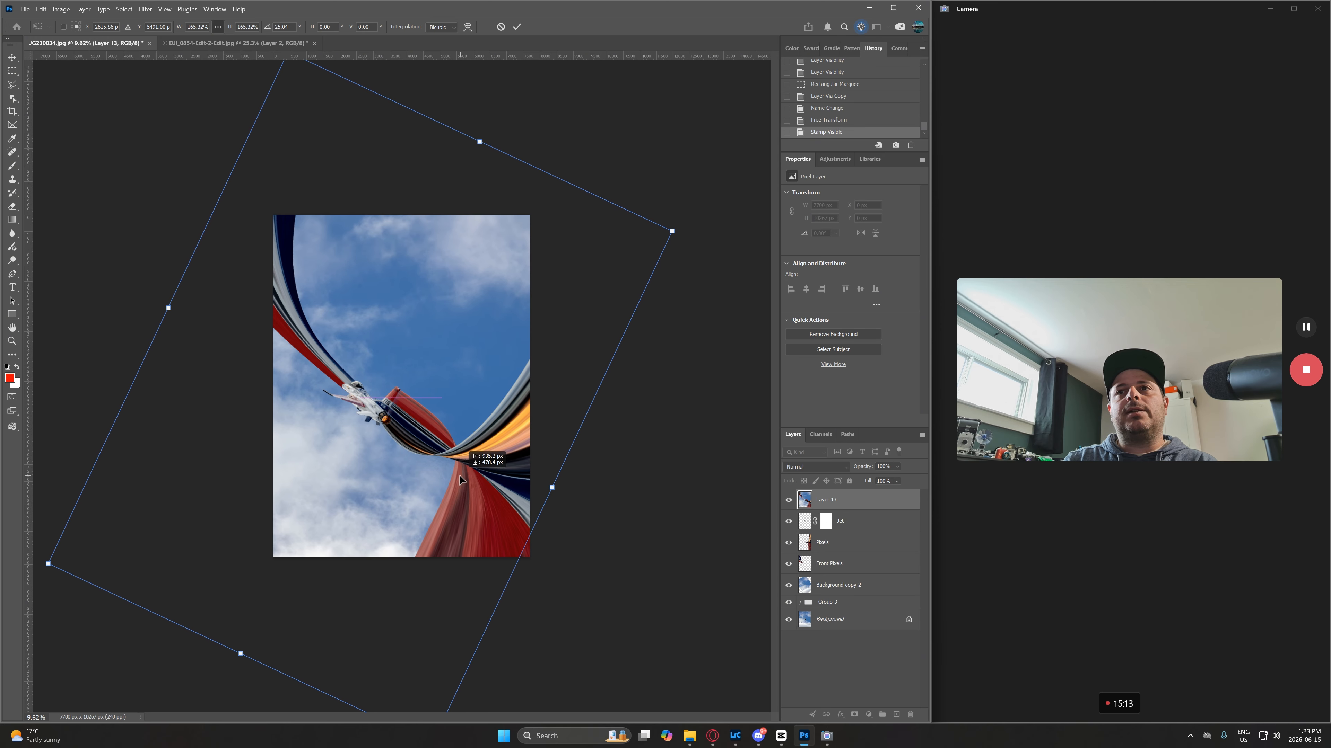
key(Return)
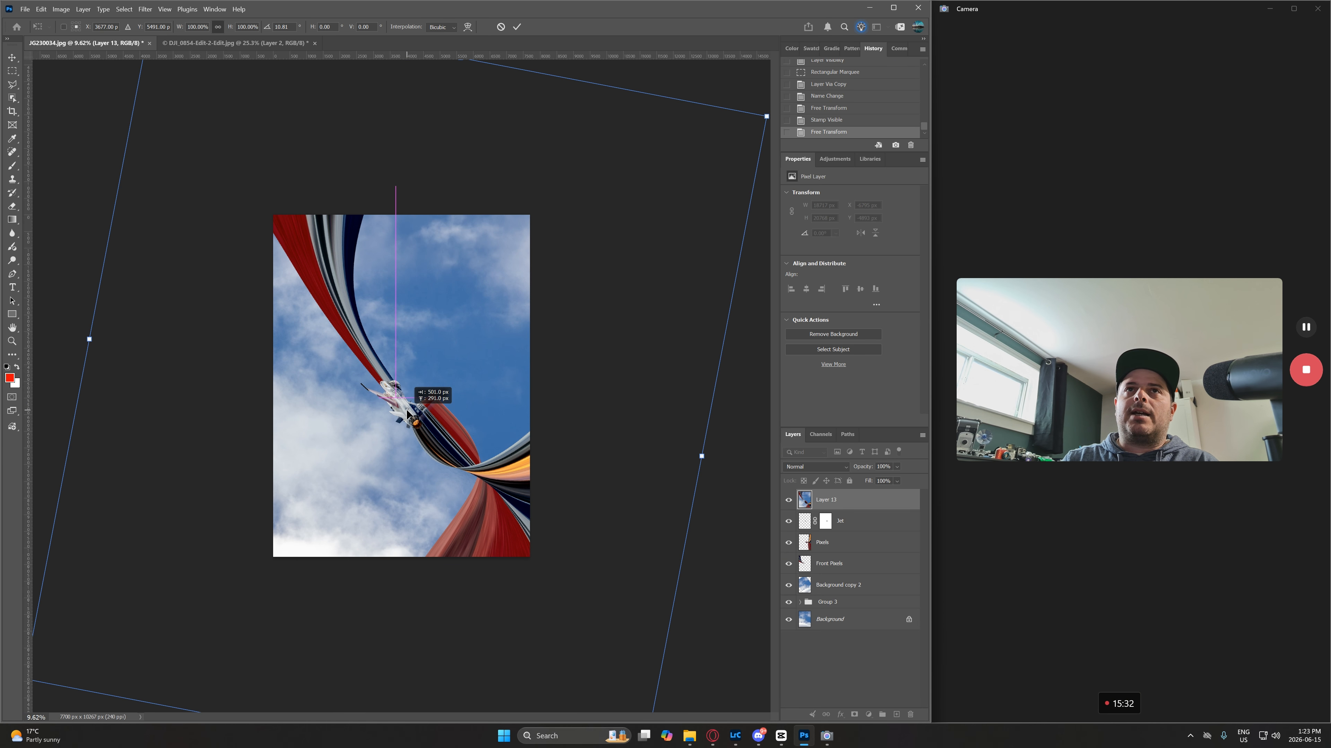
- Transform the merged layer again with about -1.9° rotation and 96.84% scale, placing the jet near the canvas centre
drag(408, 414, 409, 414)
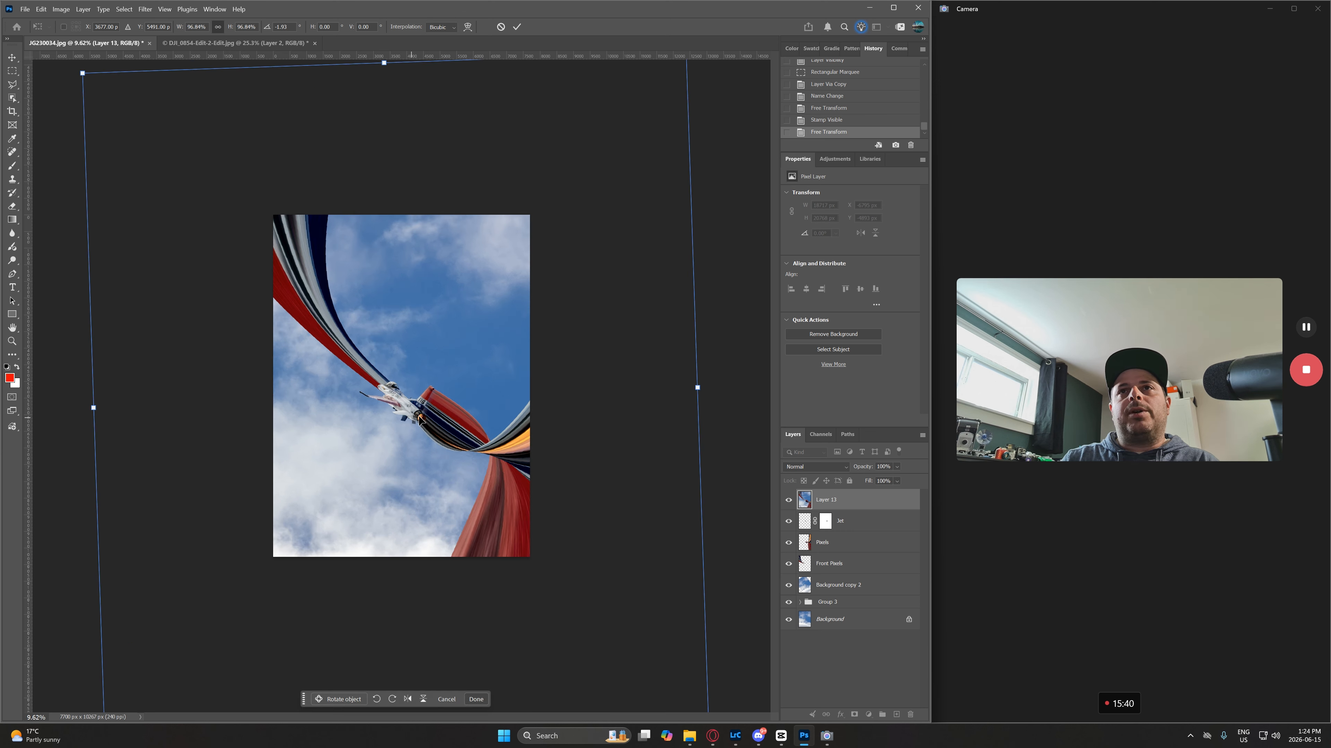
drag(425, 429, 408, 407)
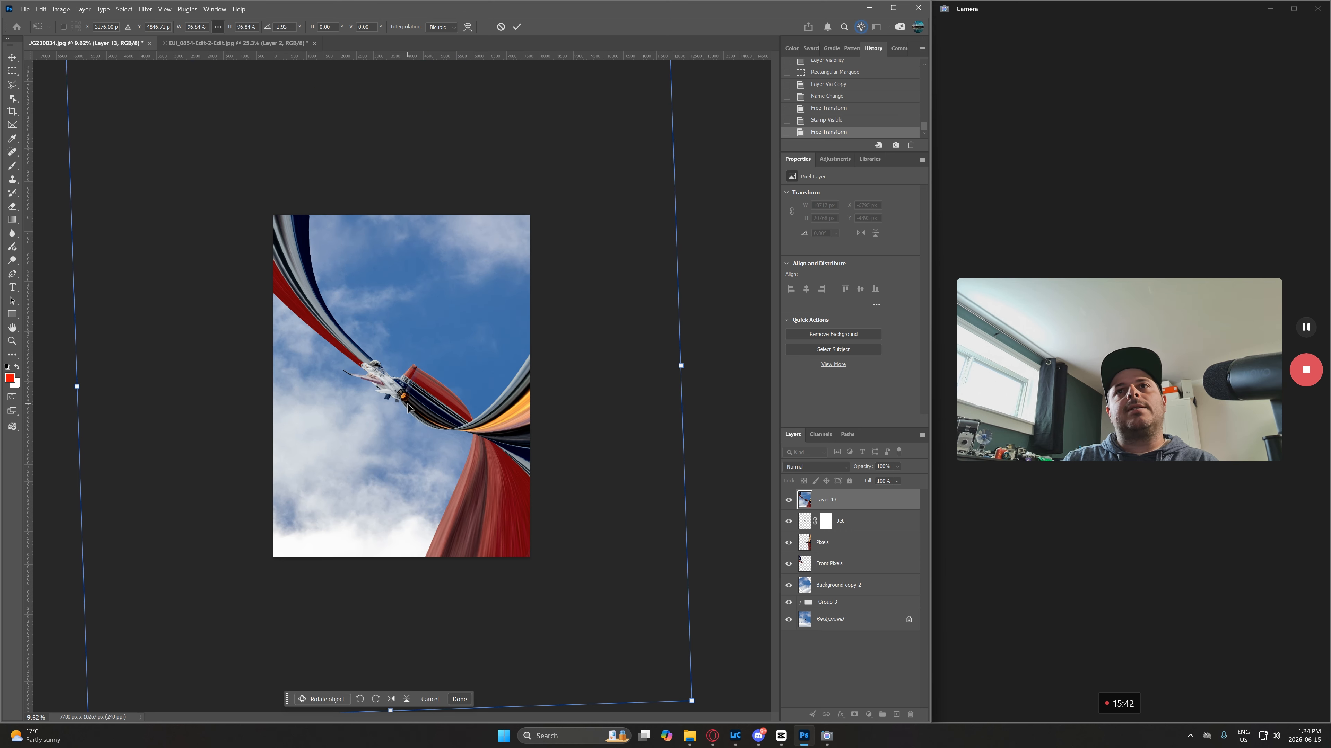
key(Return)
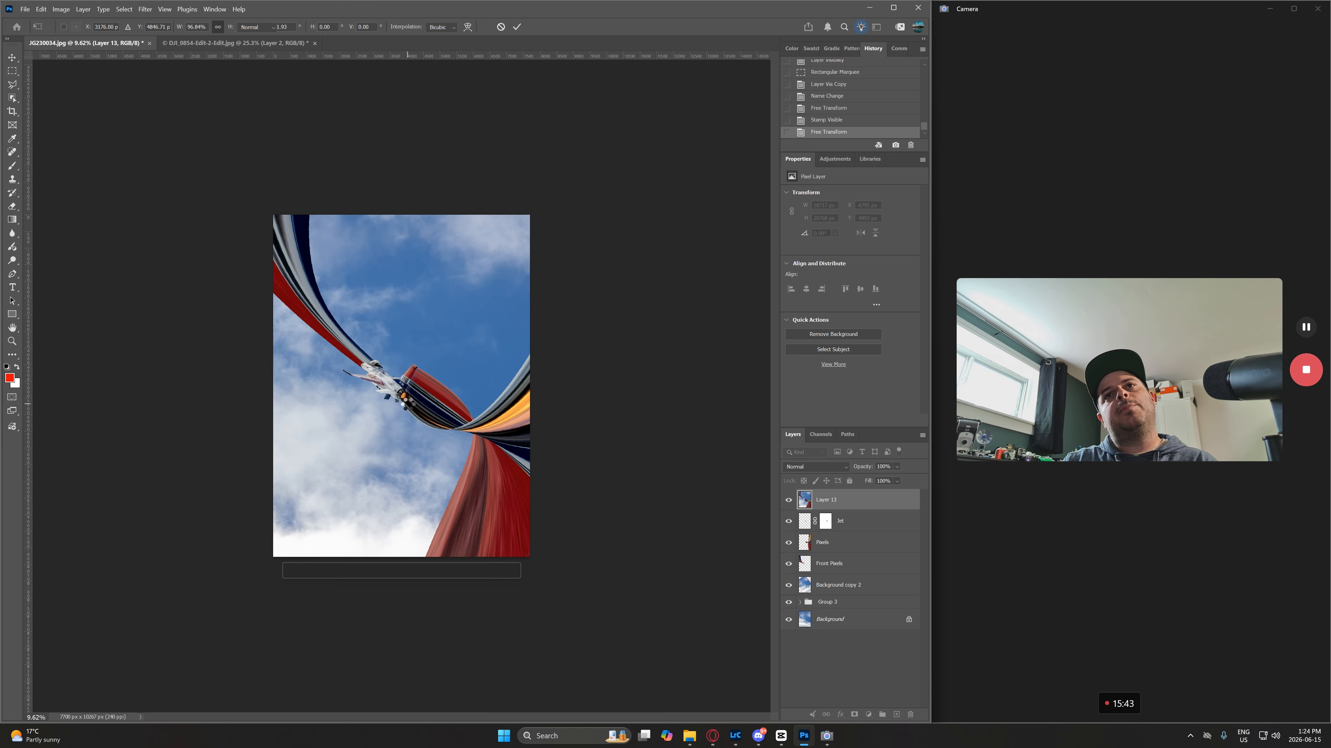
key(m)
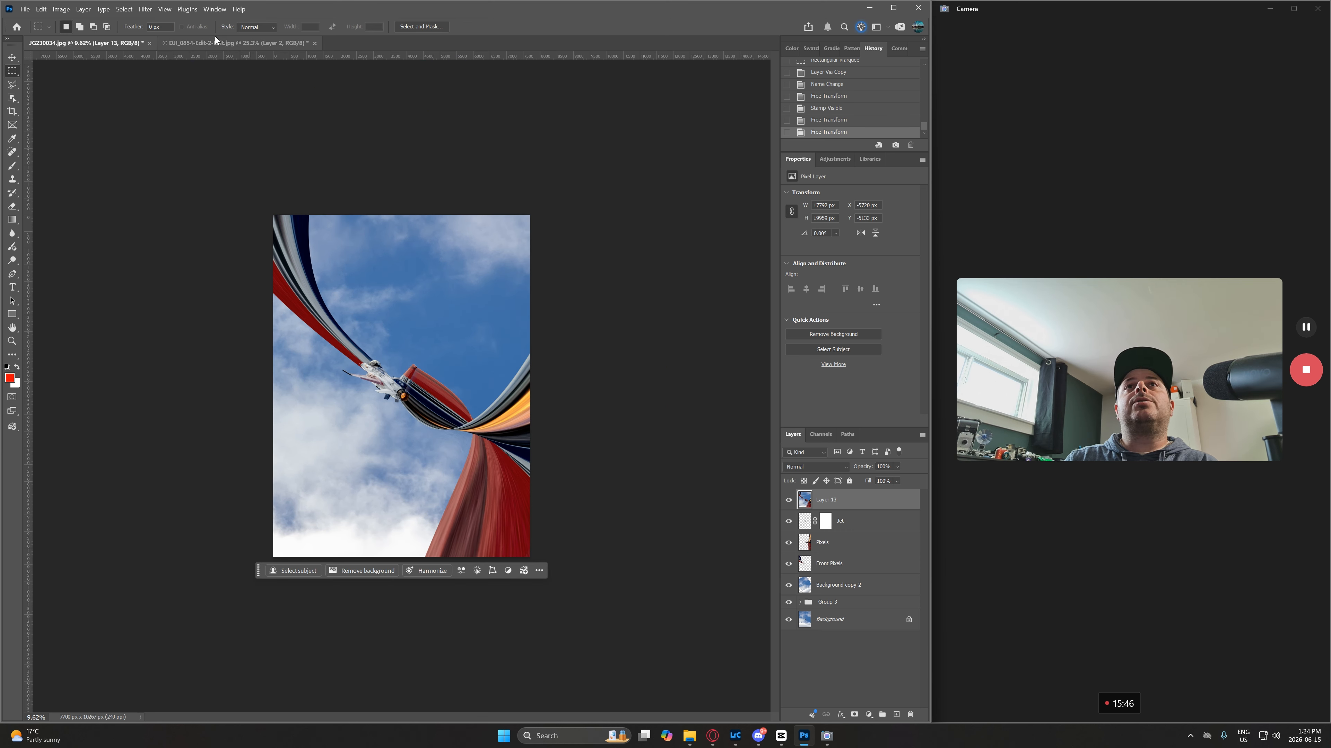
- Switch to the DJI_0854-Edit-2-Edit.jpg document and hide Layer 4, Layer 3 and Background copy
click(223, 42)
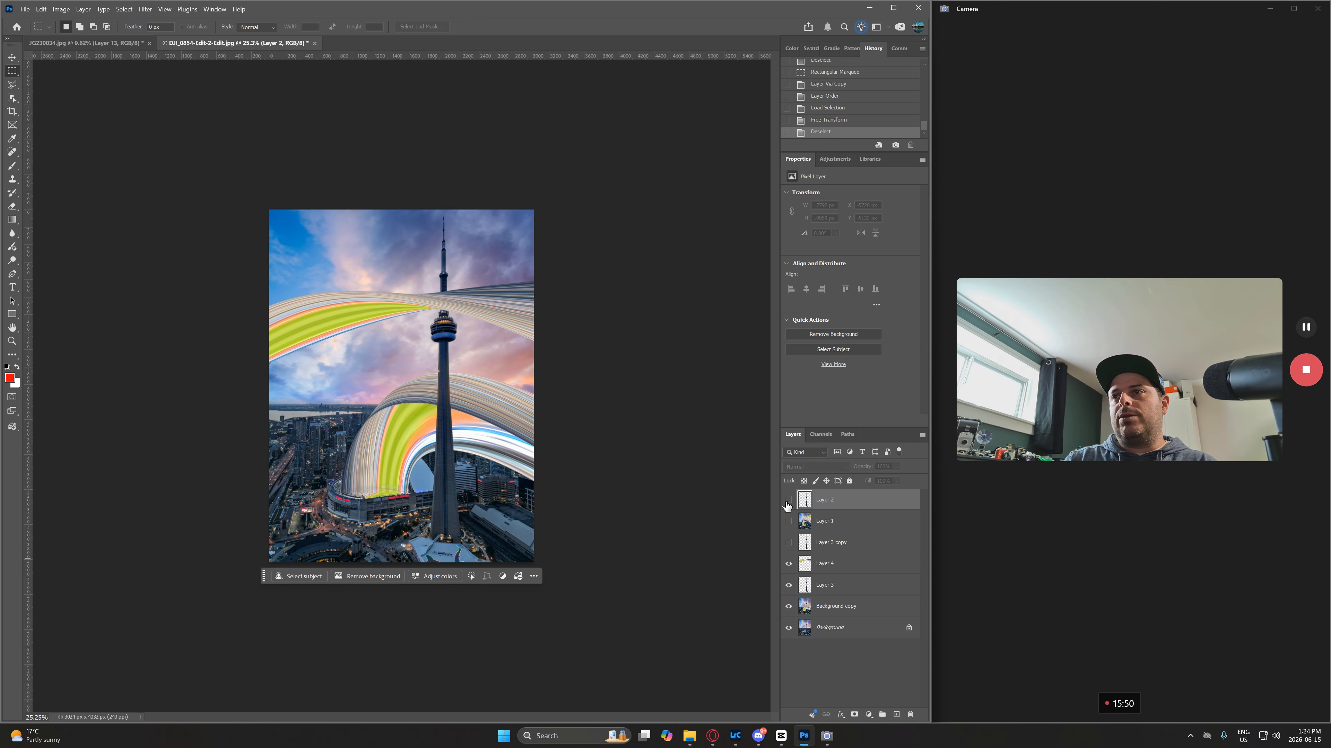
click(788, 564)
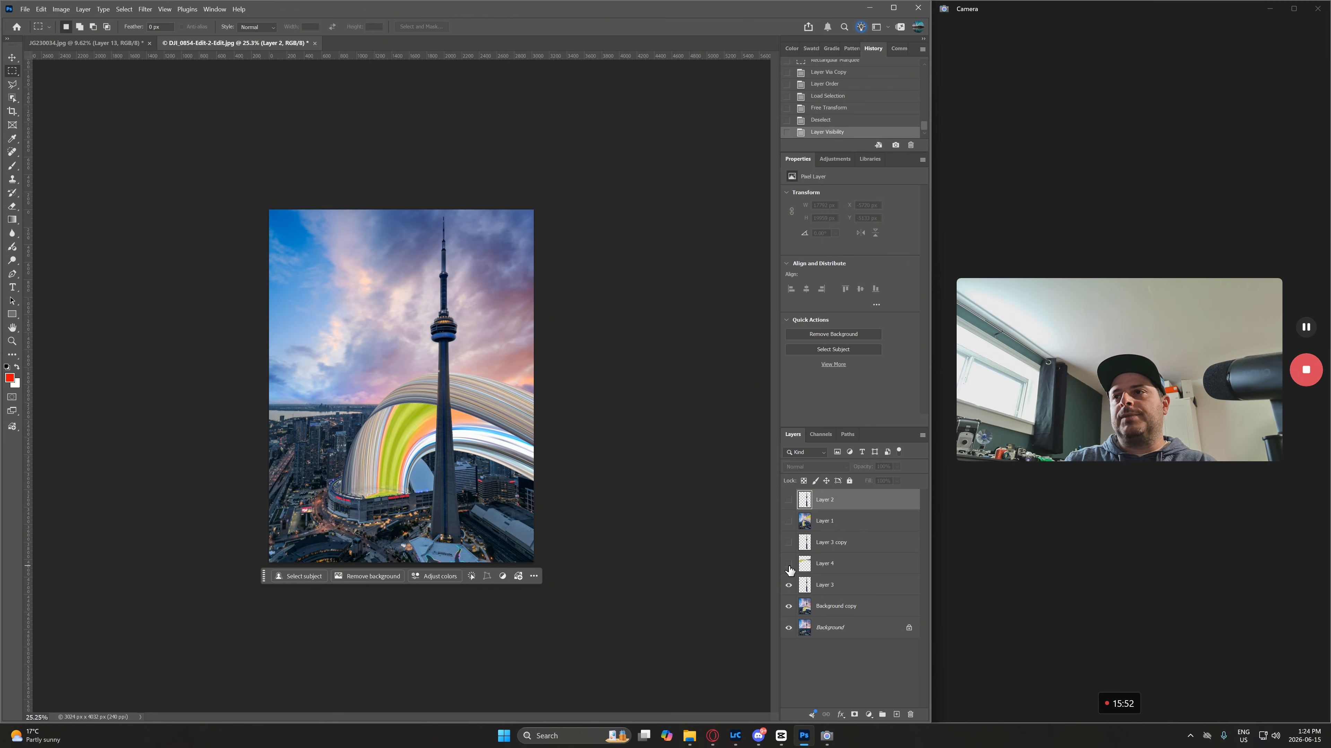
click(788, 585)
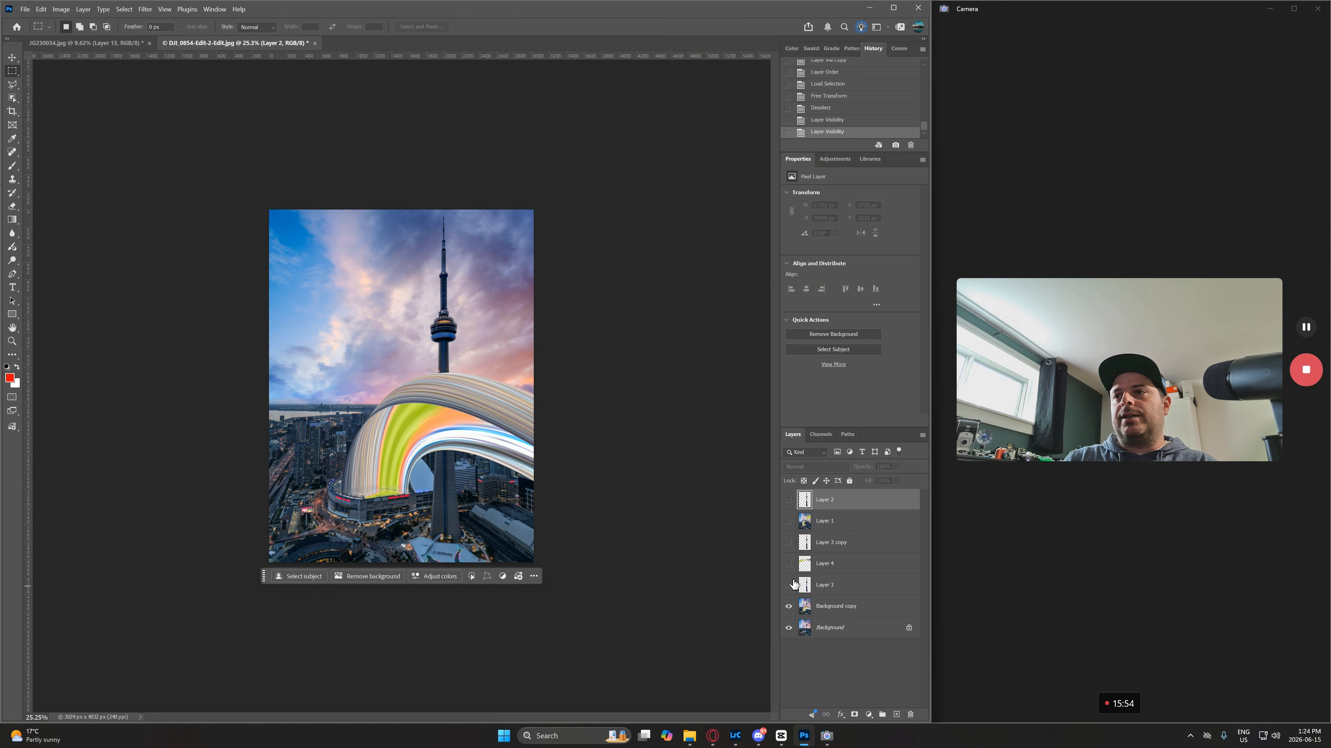
click(789, 606)
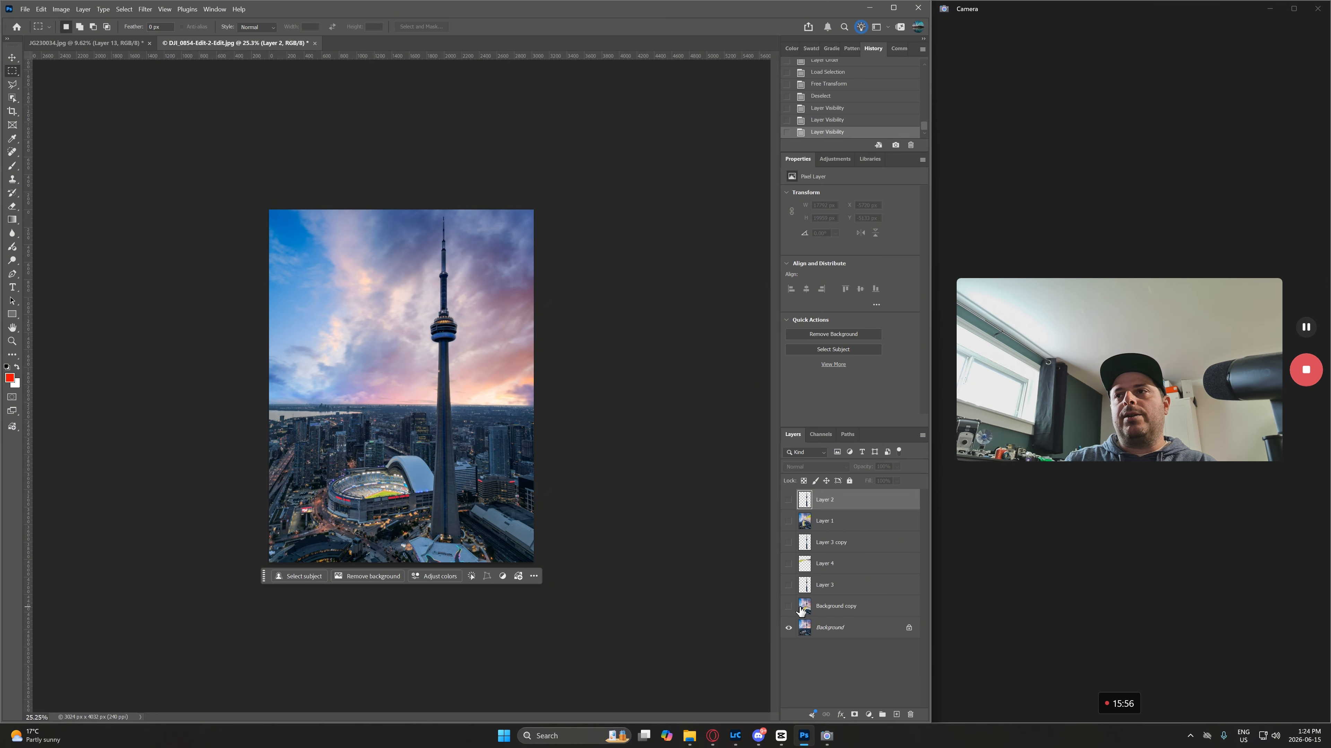
- Delete all layers from Background copy up to Layer 2, and duplicate the Background layer
click(848, 606)
shift+click(851, 502)
key(Delete)
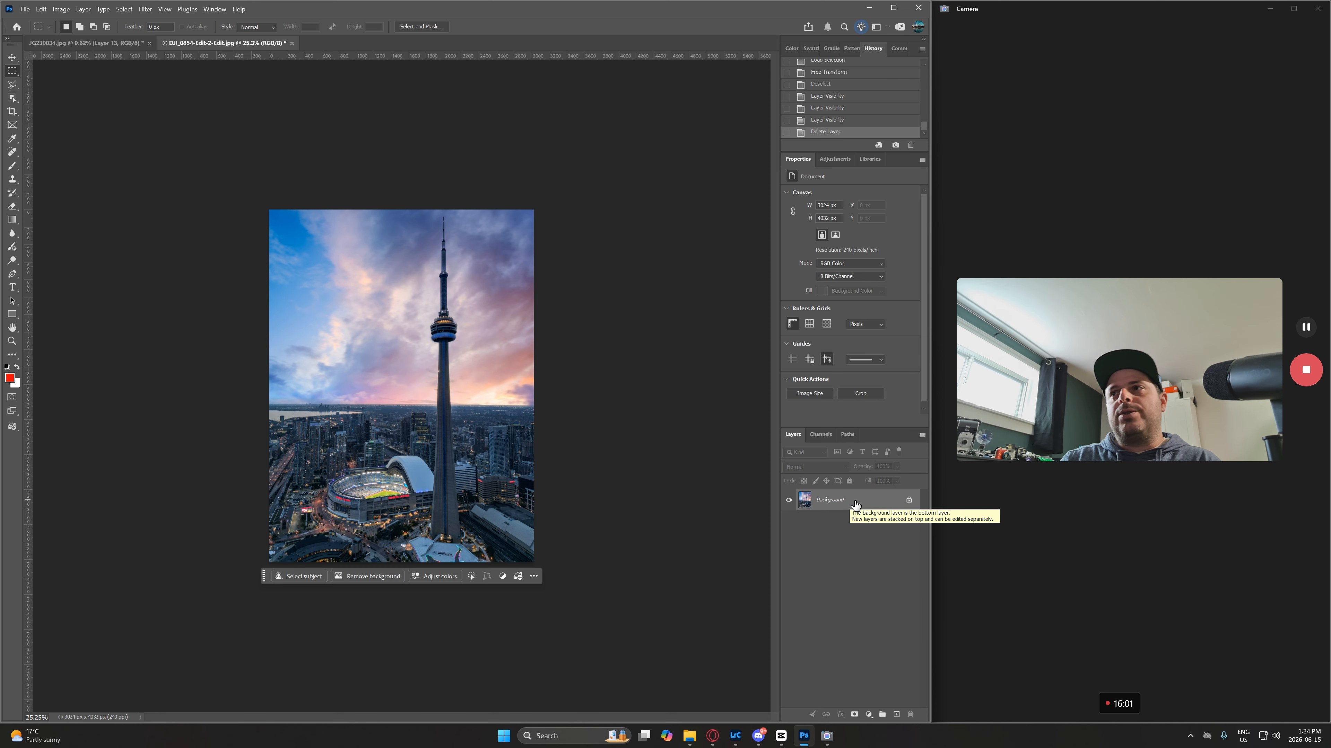
drag(865, 507, 896, 714)
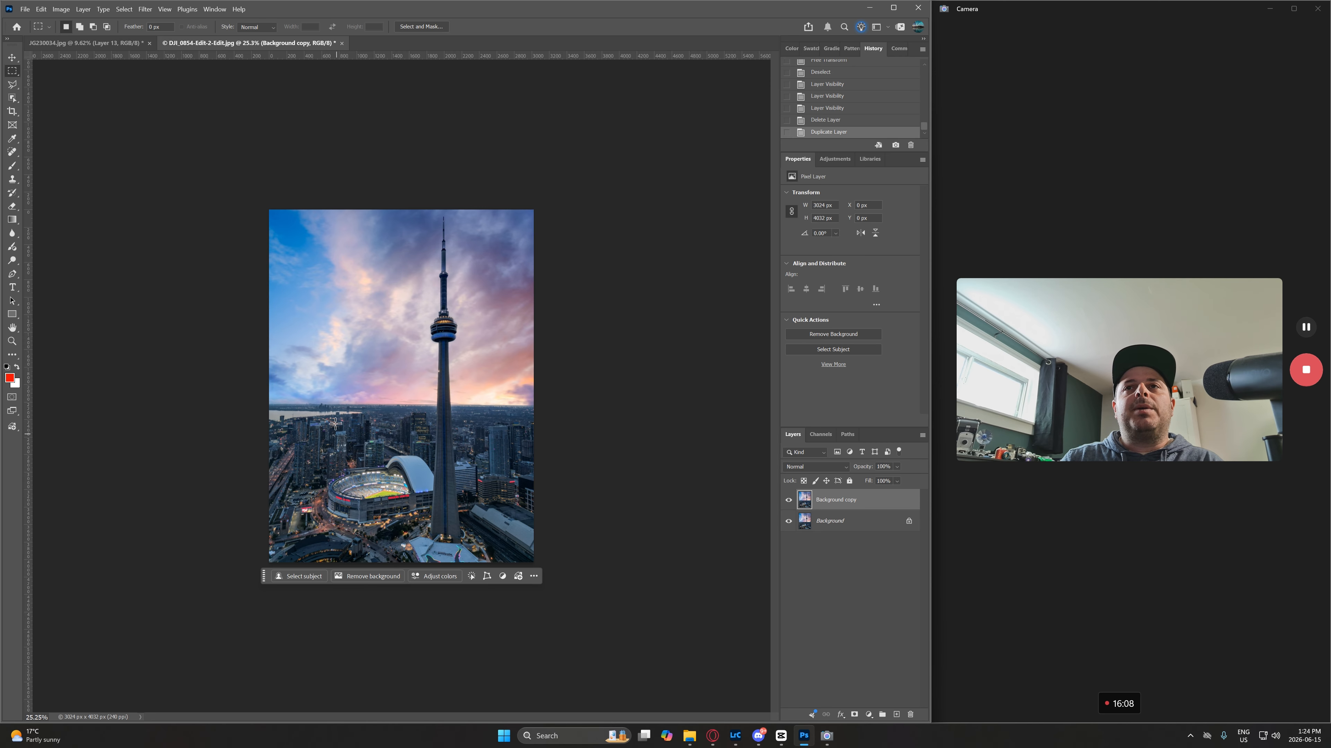
- Copy the tower to a new layer using Object Selection, and make Background copy the active layer
click(12, 98)
drag(412, 210, 479, 547)
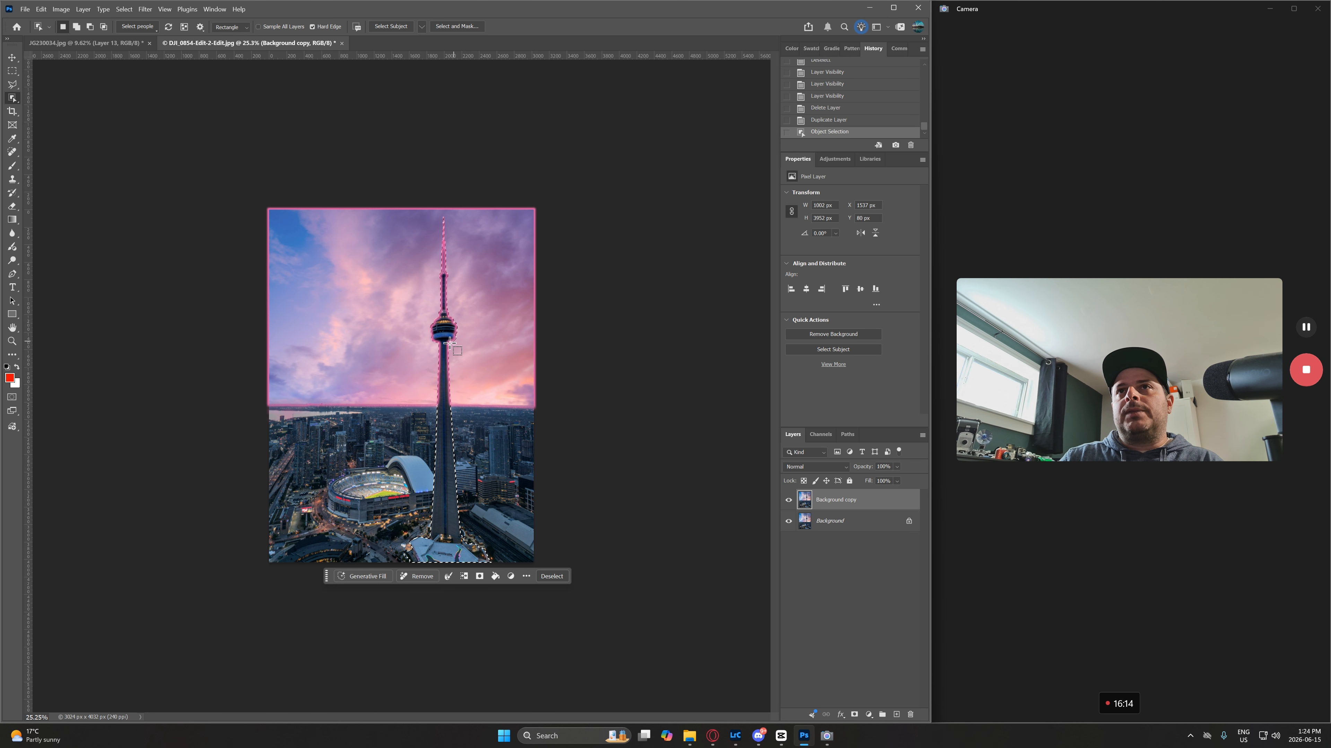
key(ctrl+j)
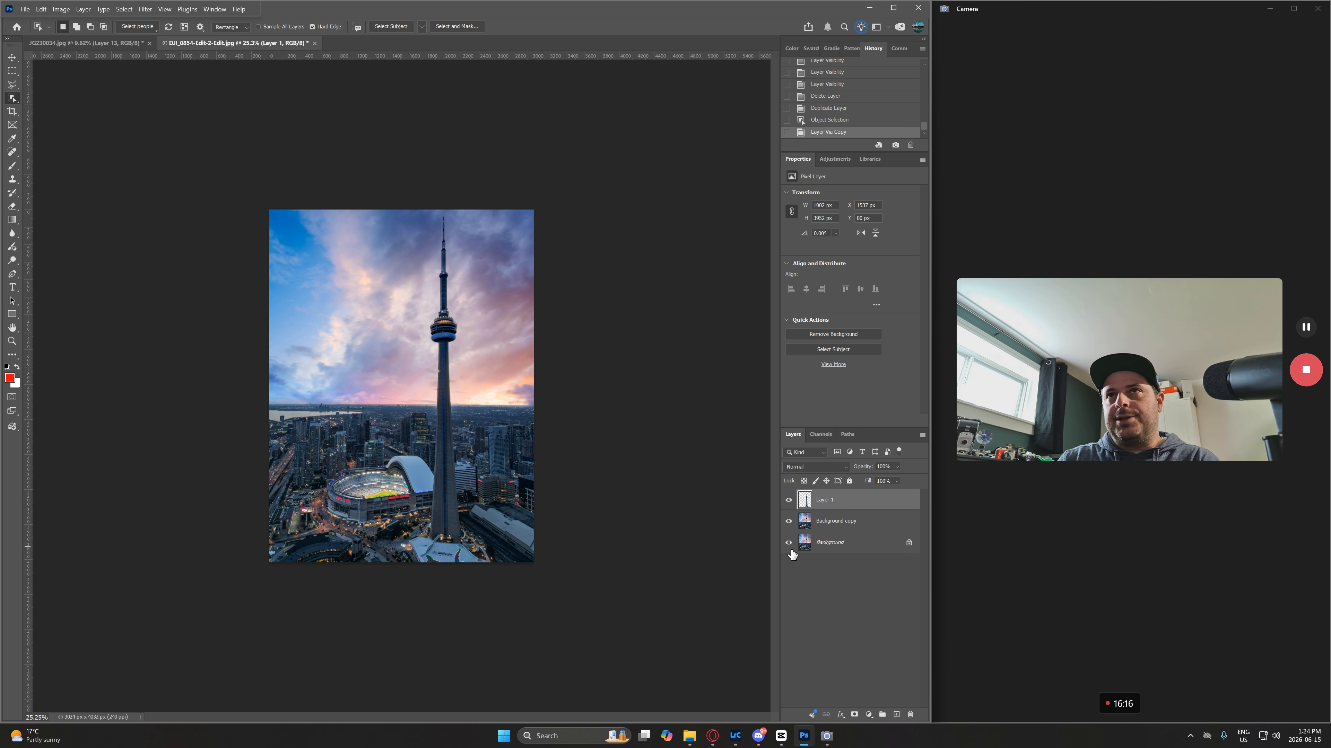
click(833, 521)
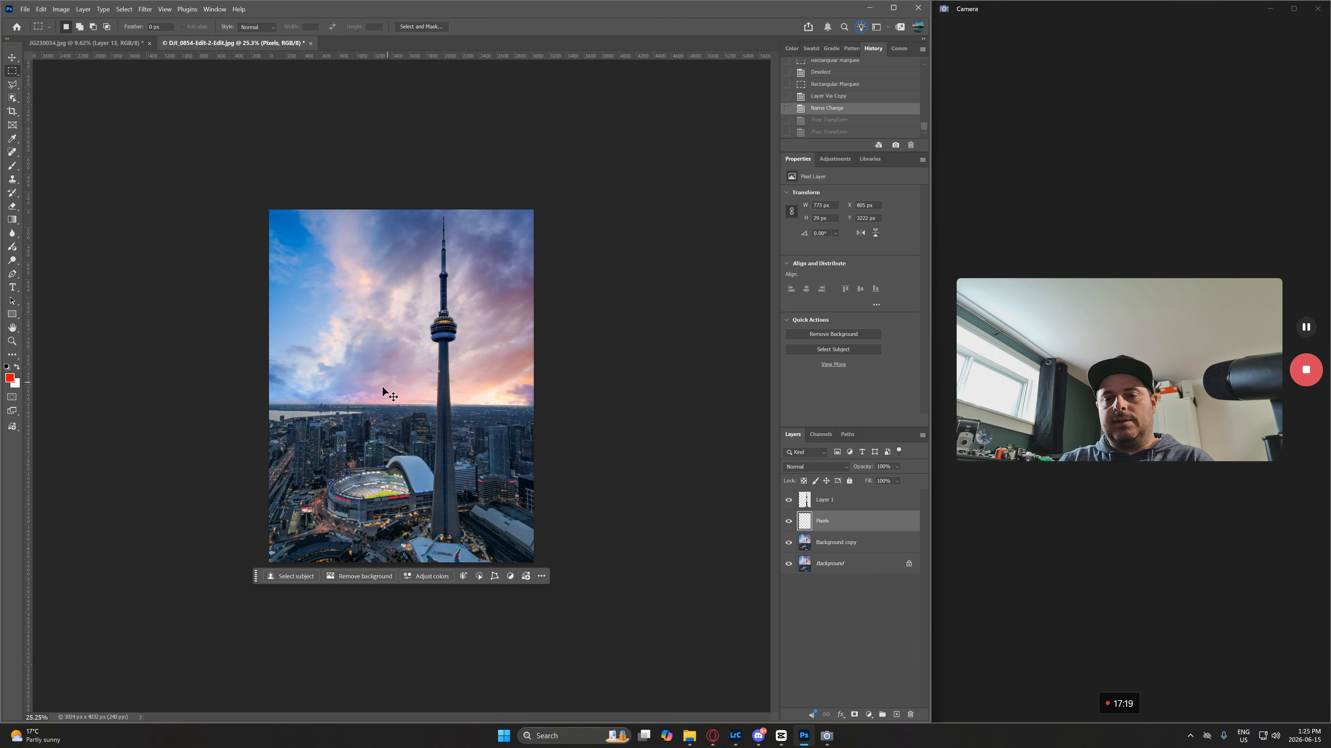
- Stretch the Pixels strip up beyond the canvas top and warp it into a twisted arch passing behind the tower
key(ctrl+t)
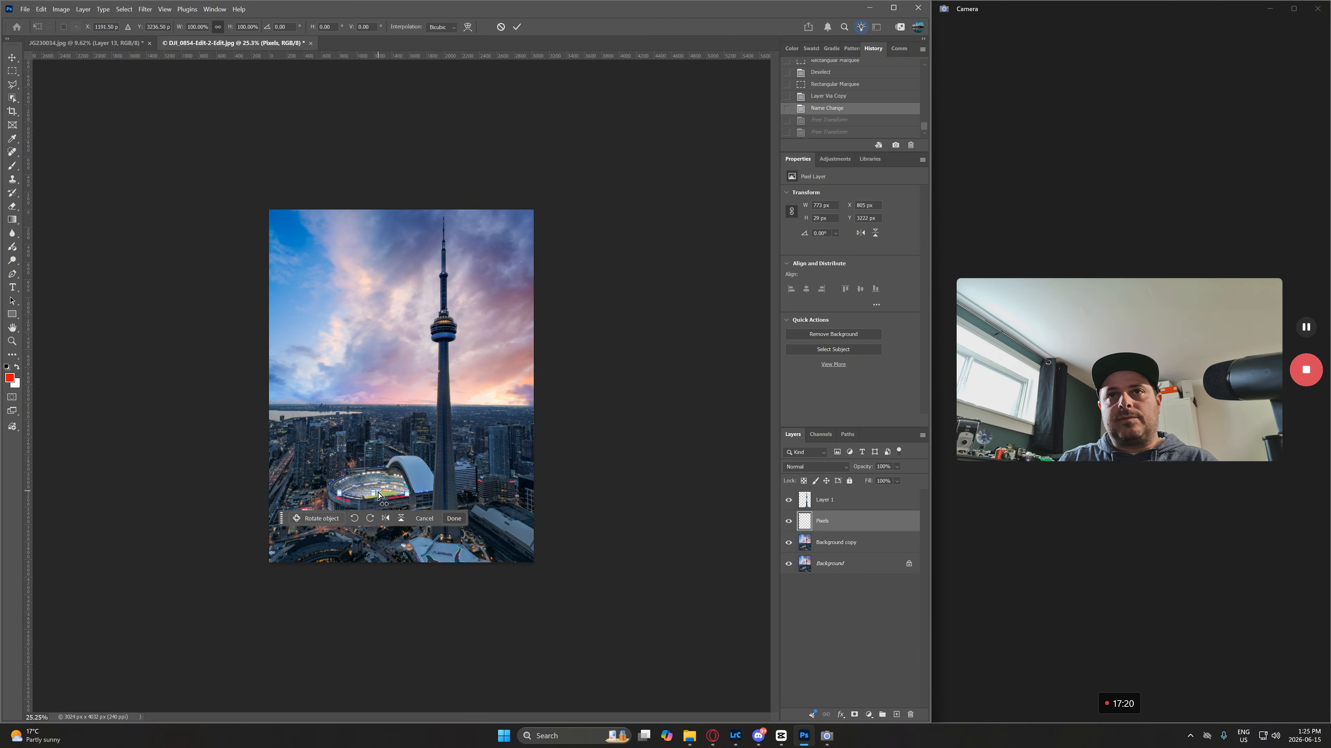
drag(372, 493, 375, 43)
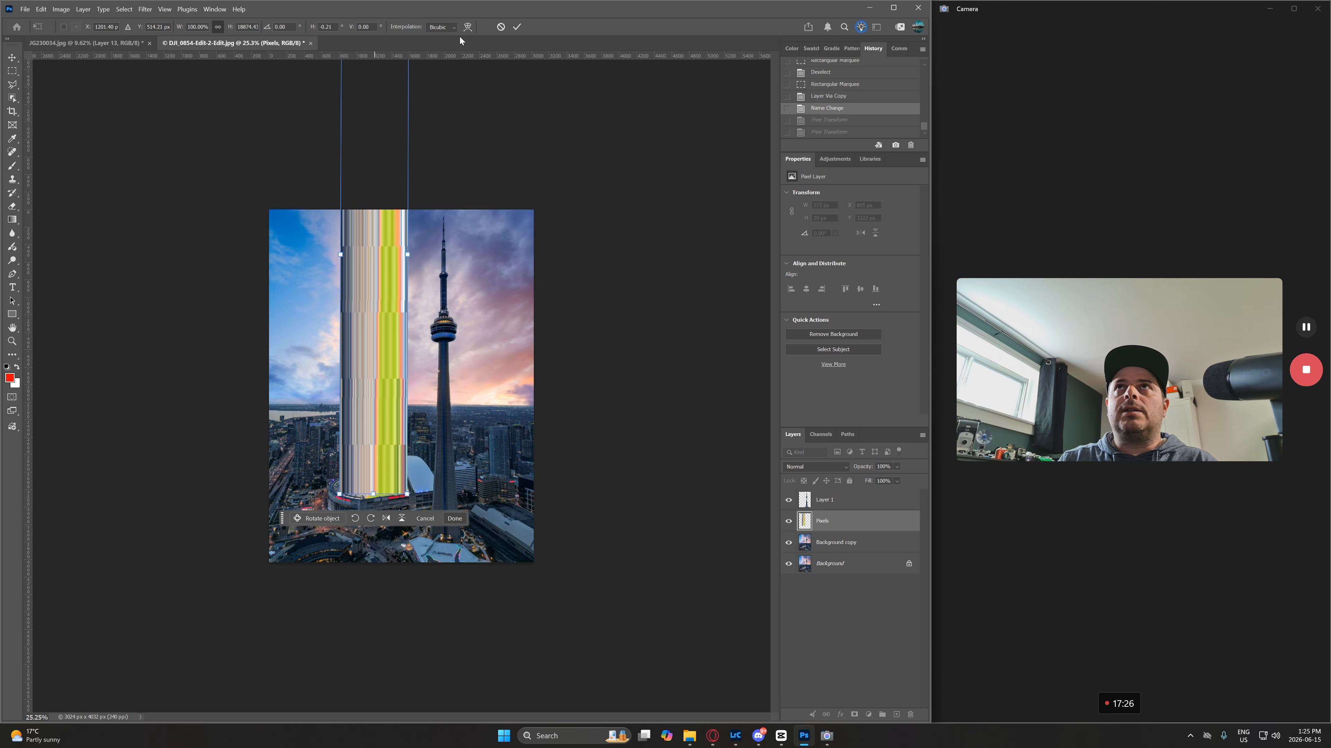
click(468, 27)
key(ctrl+minus)
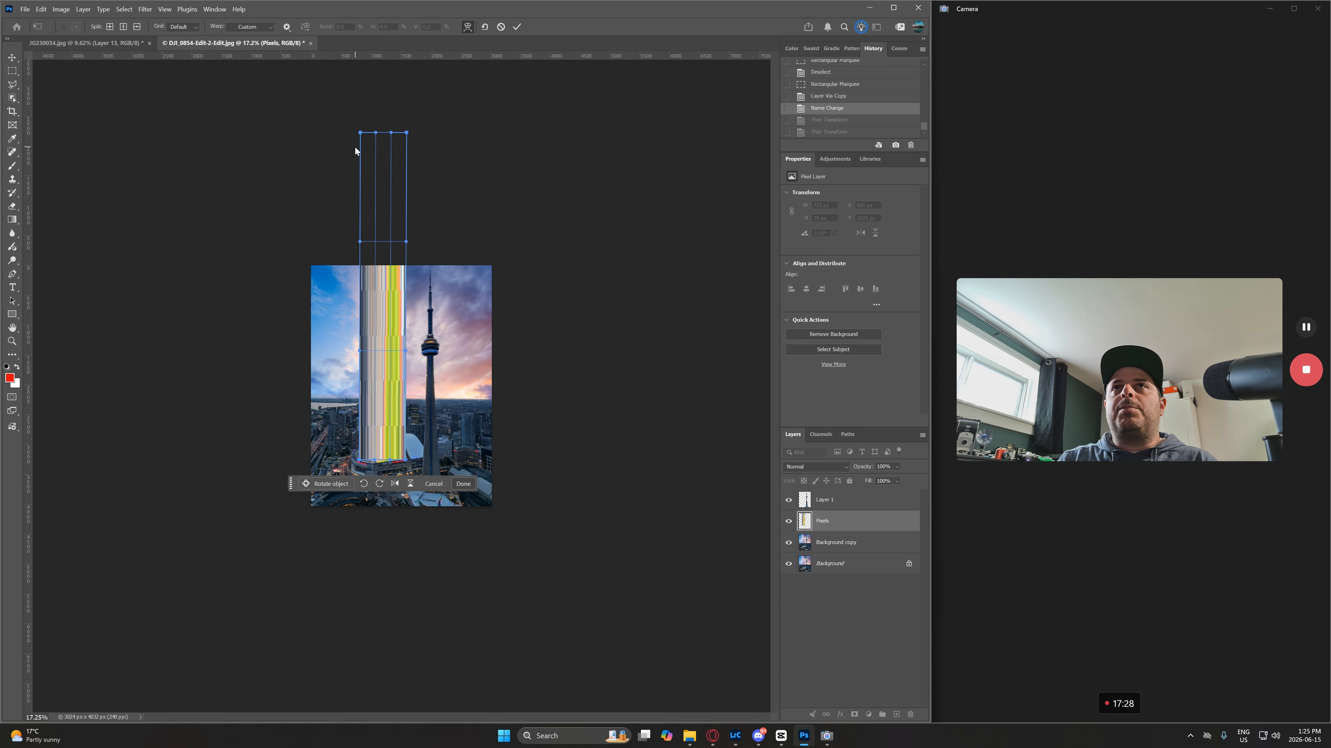
drag(370, 136, 726, 434)
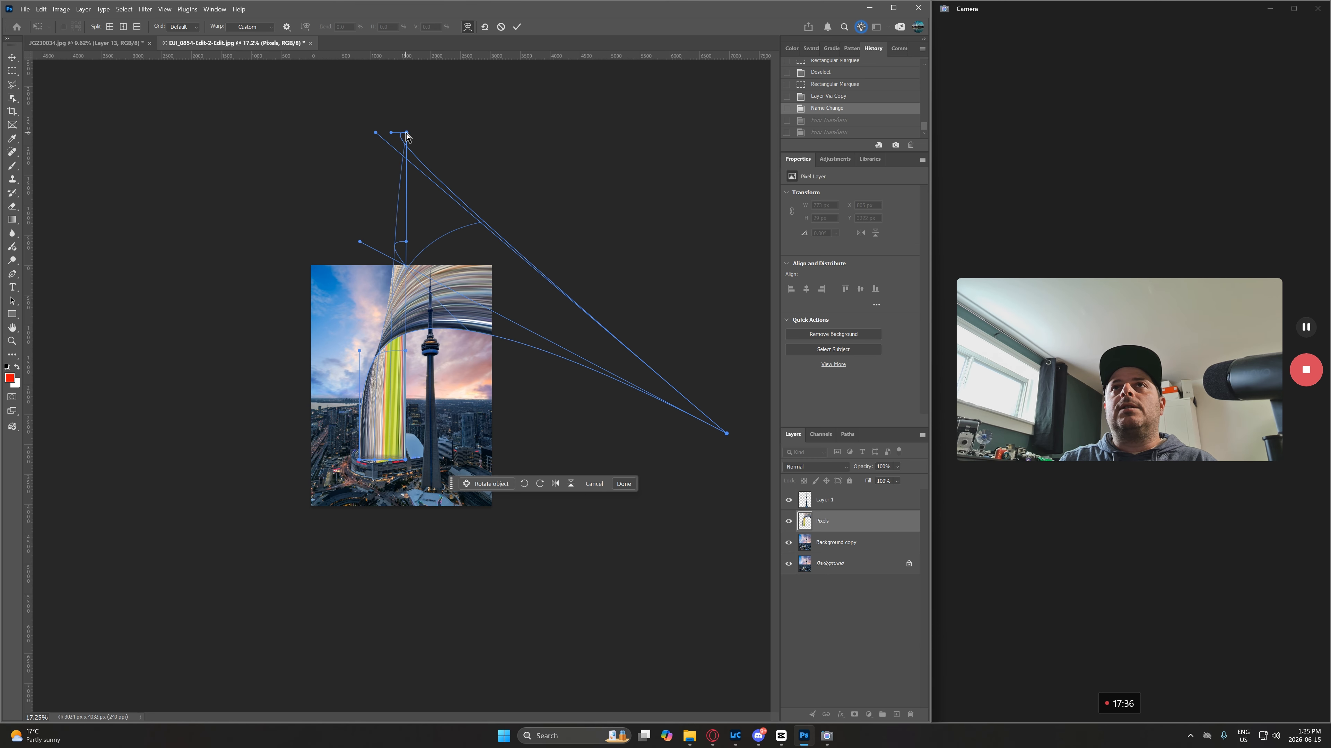
drag(406, 134, 728, 423)
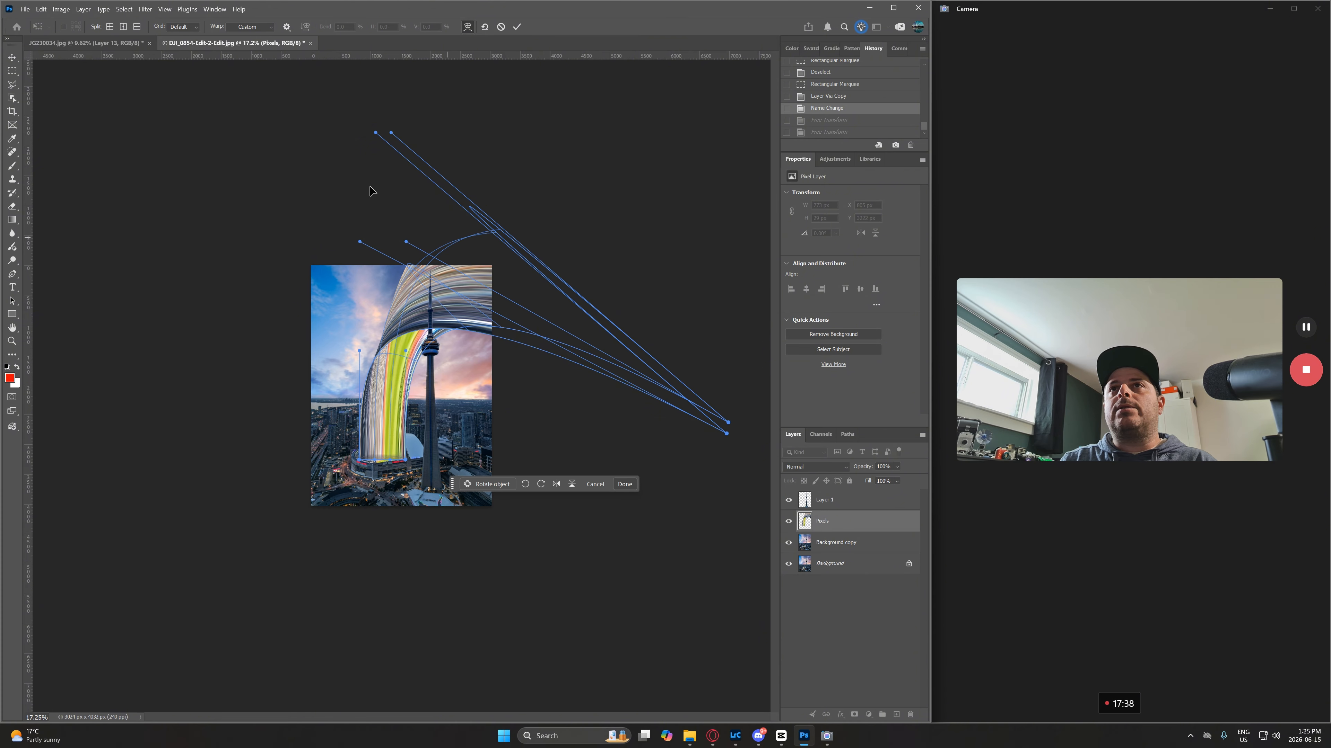
drag(375, 134, 718, 525)
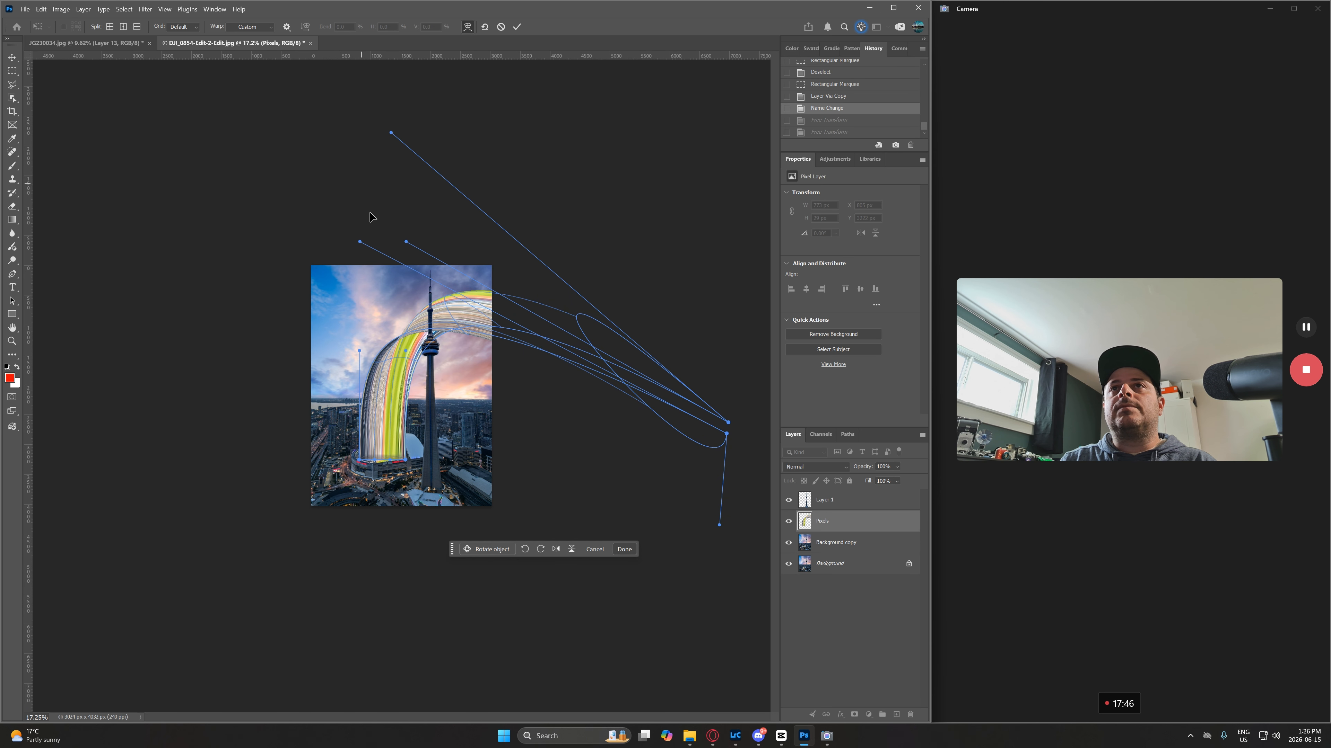
drag(409, 246, 308, 234)
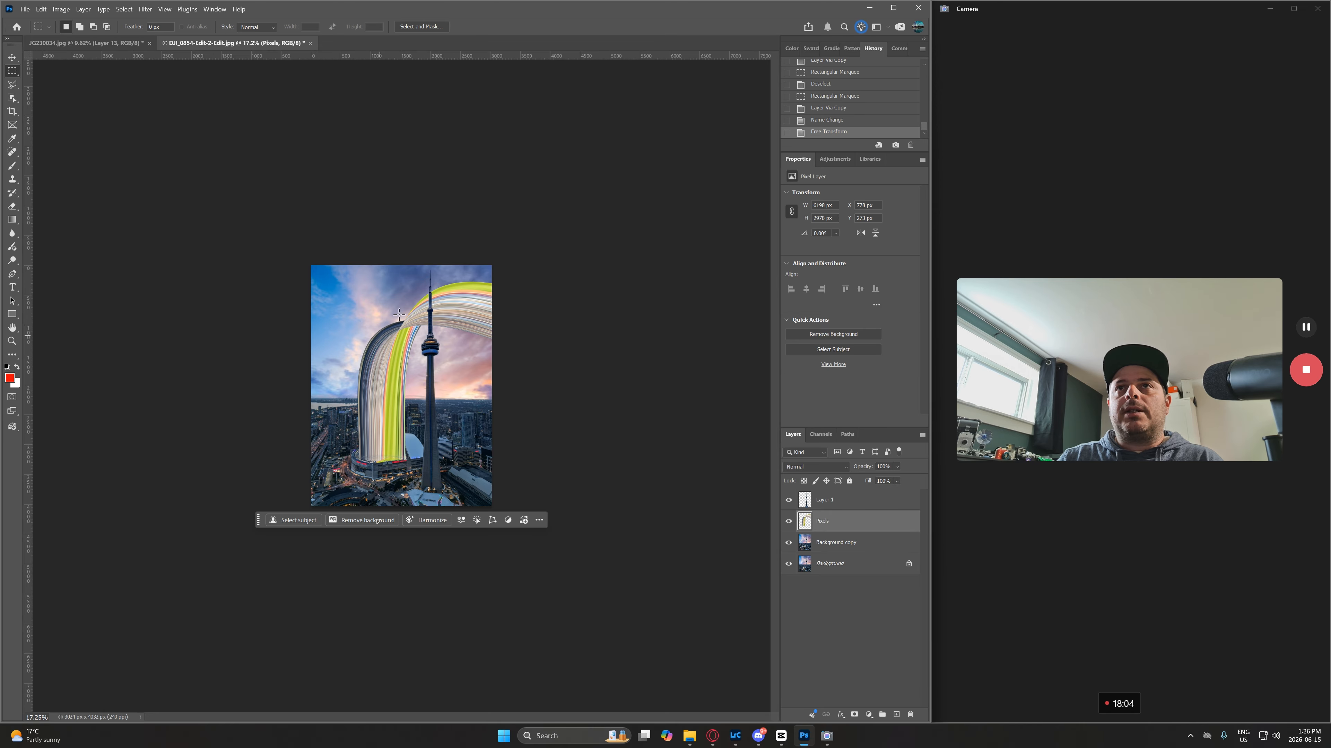
- Copy the arch ribbon's end at the canvas's right edge to a new layer and stretch it diagonally down past the left edge
drag(489, 284, 494, 338)
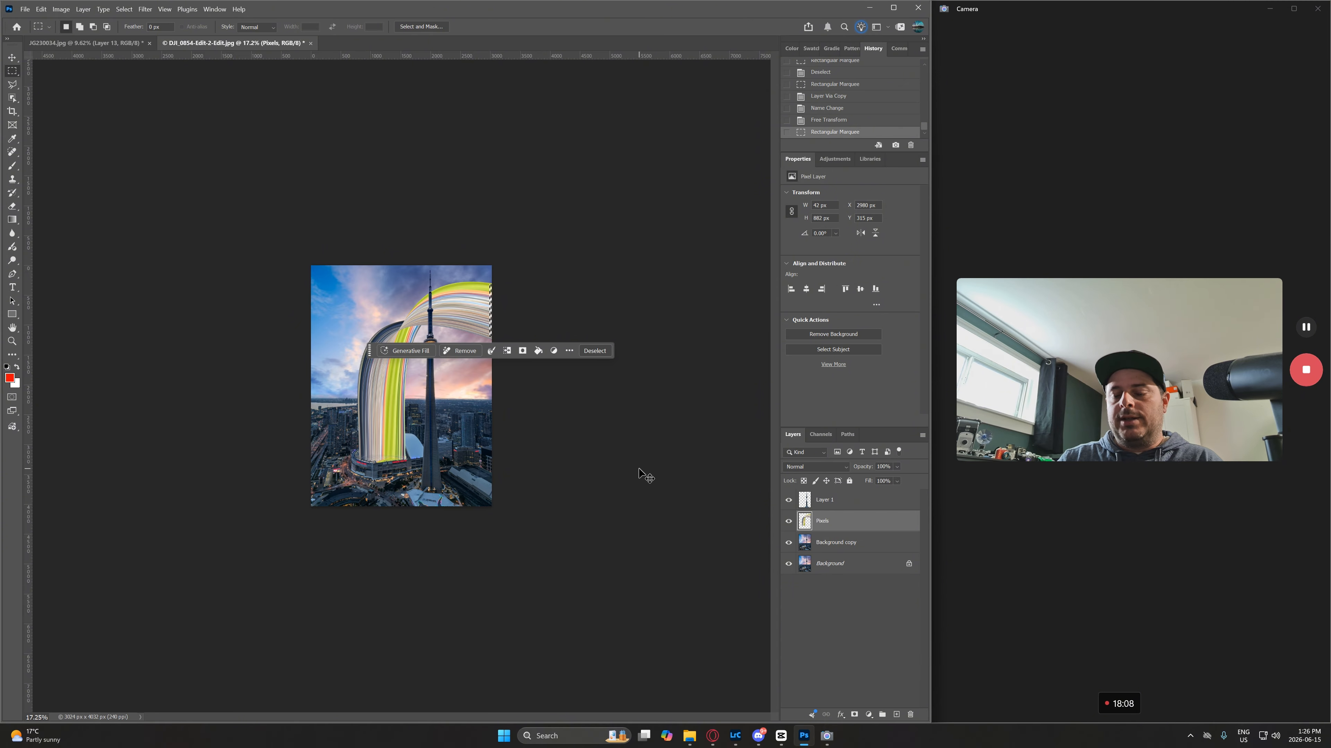
key(ctrl+j)
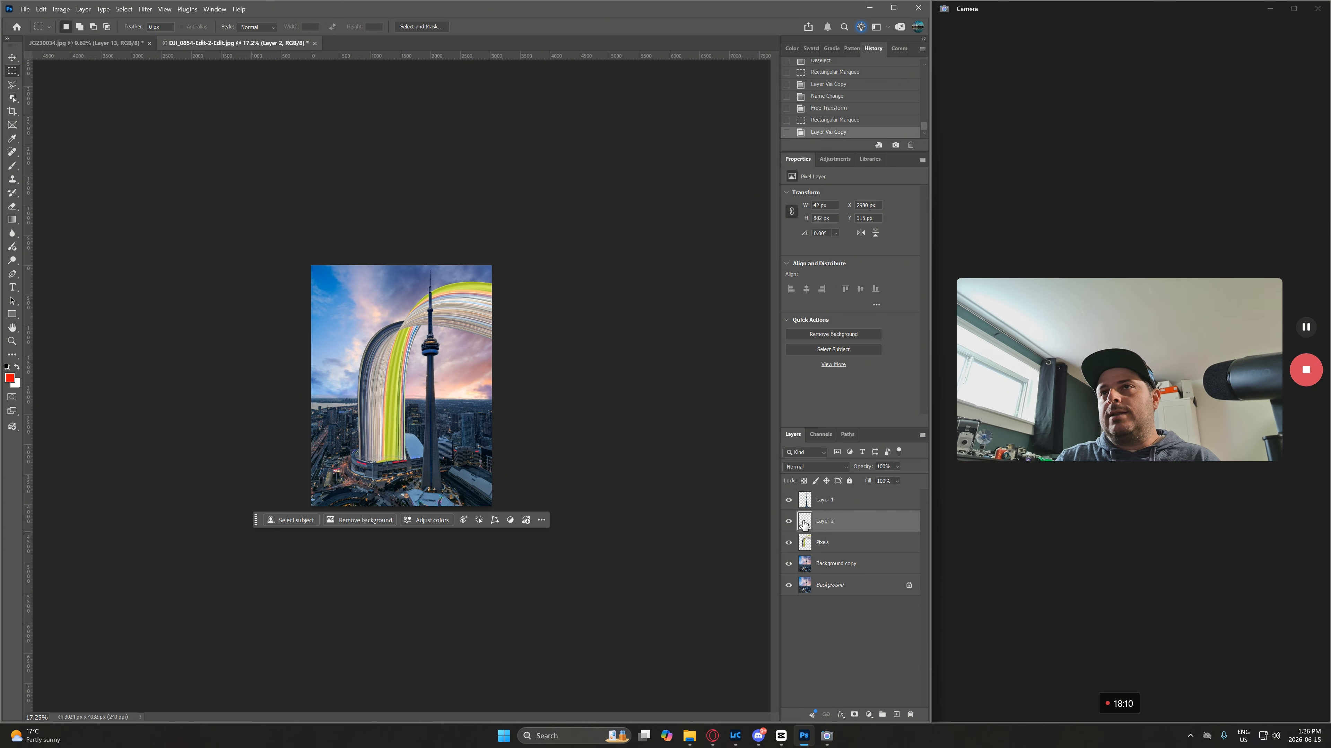
key(ctrl+t)
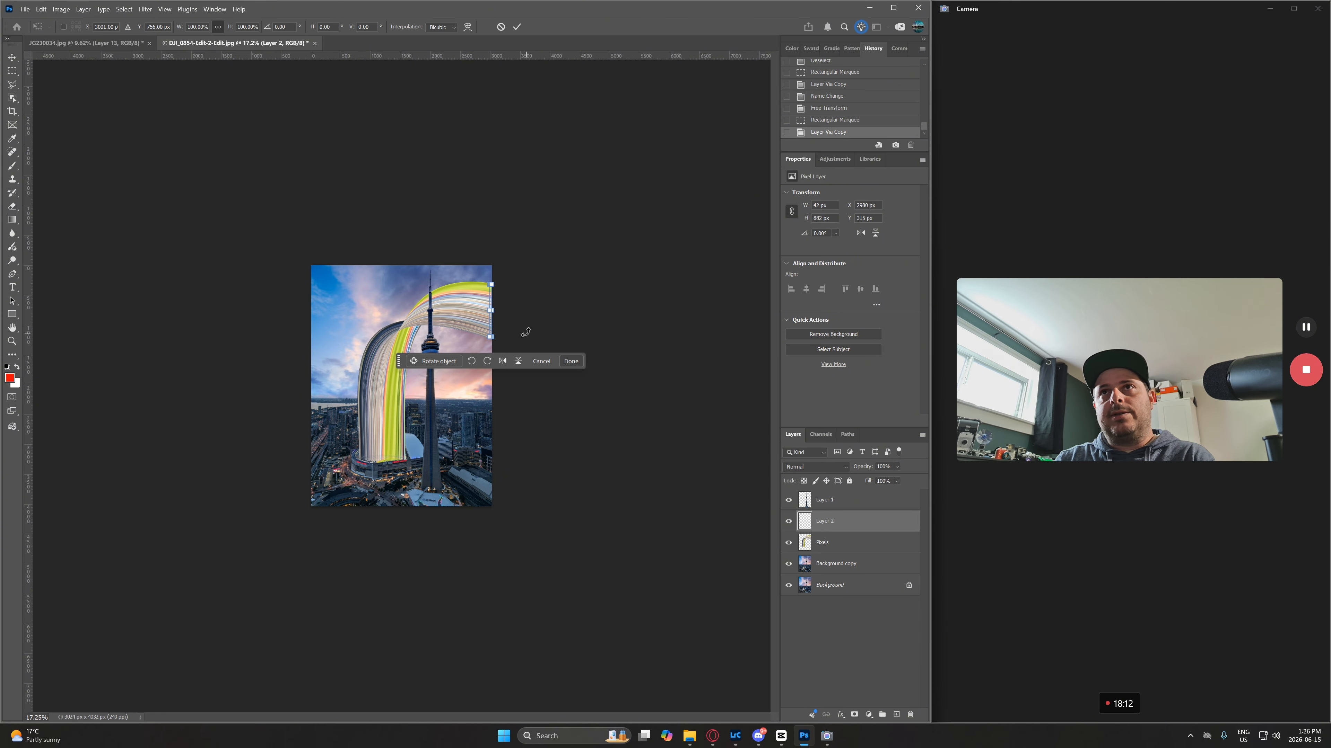
drag(492, 322, 520, 417)
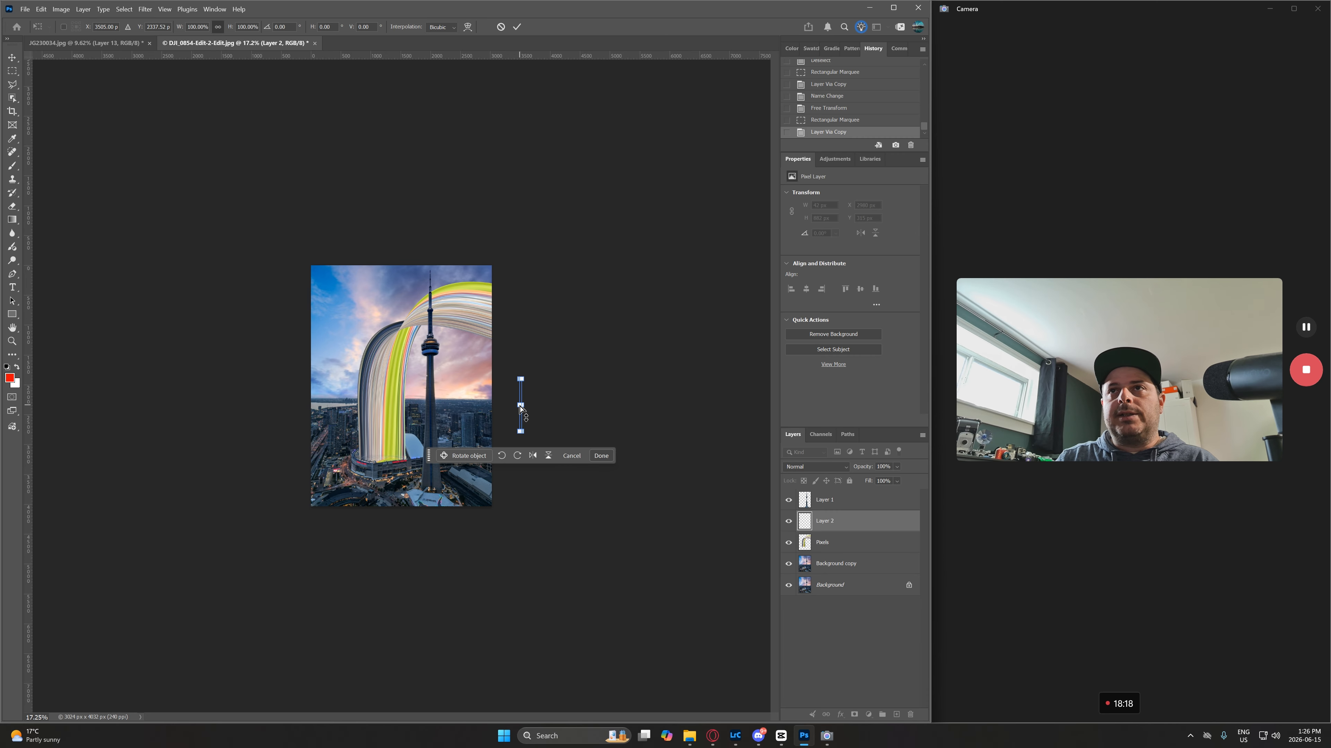
drag(520, 408, 172, 498)
click(468, 27)
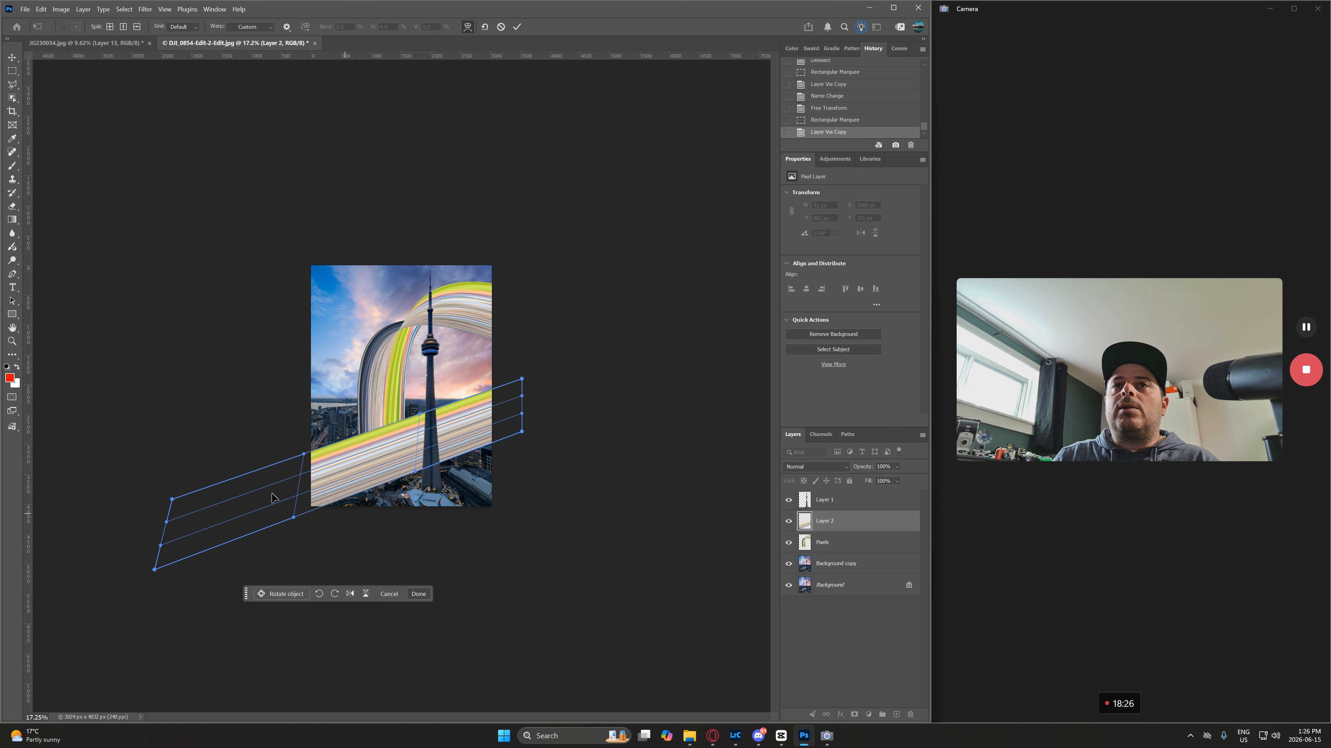
key(Return)
- Move Layer 2 above the tower layer and transform the diagonal band to about 93% width and 42% height with a slight tilt
key(ctrl+bracketright)
key(m)
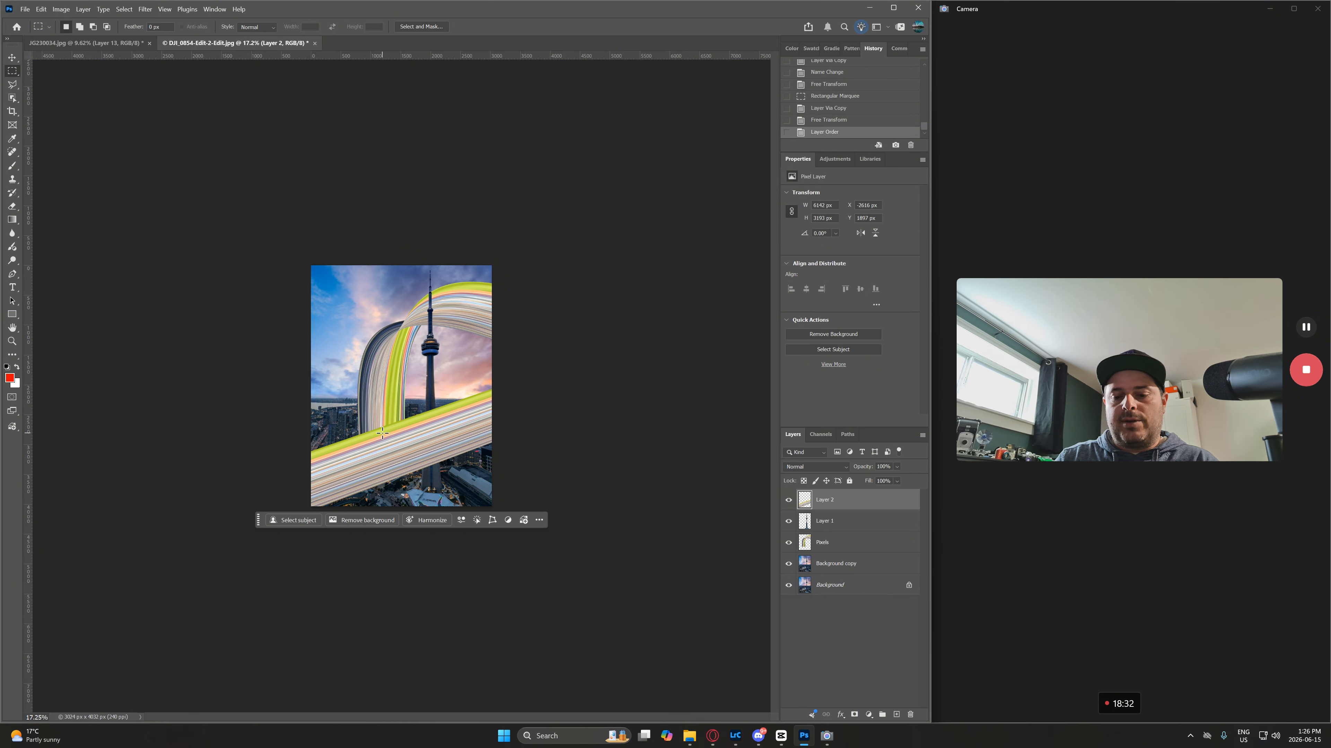
key(ctrl+t)
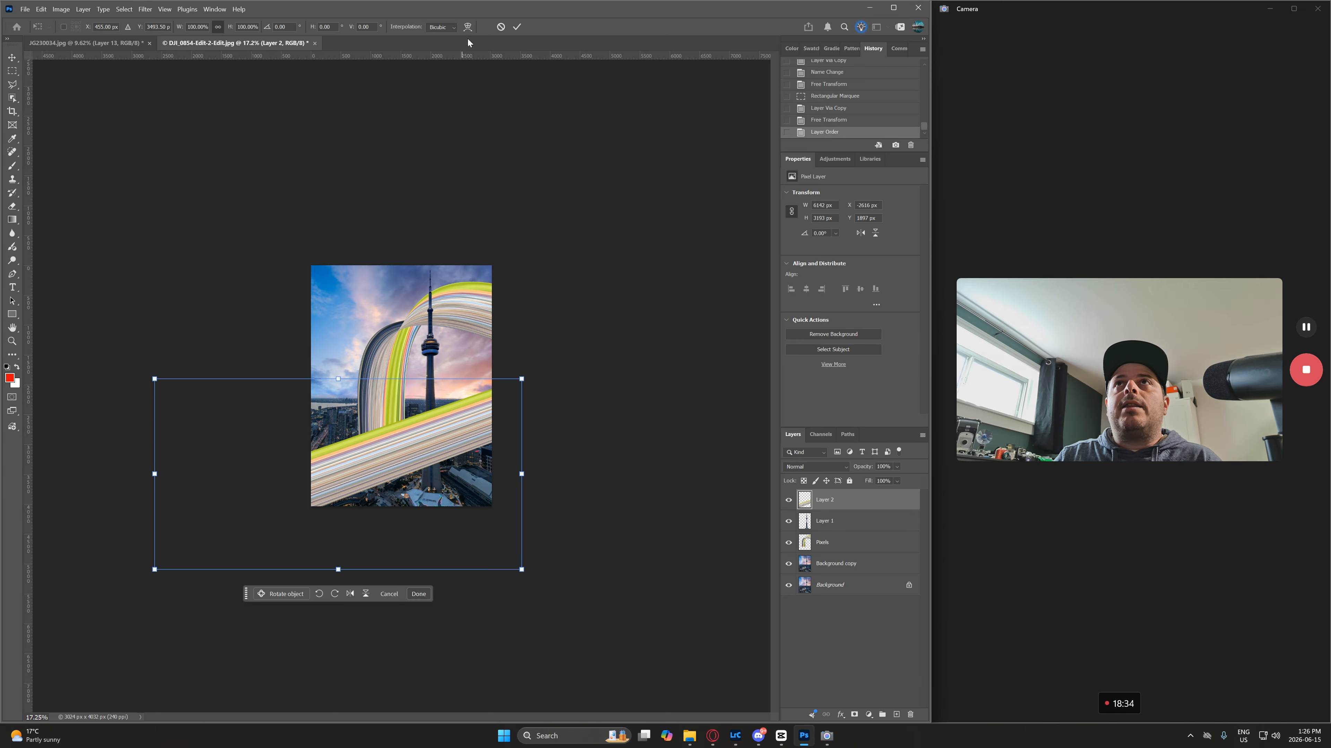
drag(340, 569, 339, 459)
drag(418, 426, 595, 400)
mouse_move(439, 400)
mouse_down()
mouse_move(460, 433)
mouse_move(446, 405)
mouse_up()
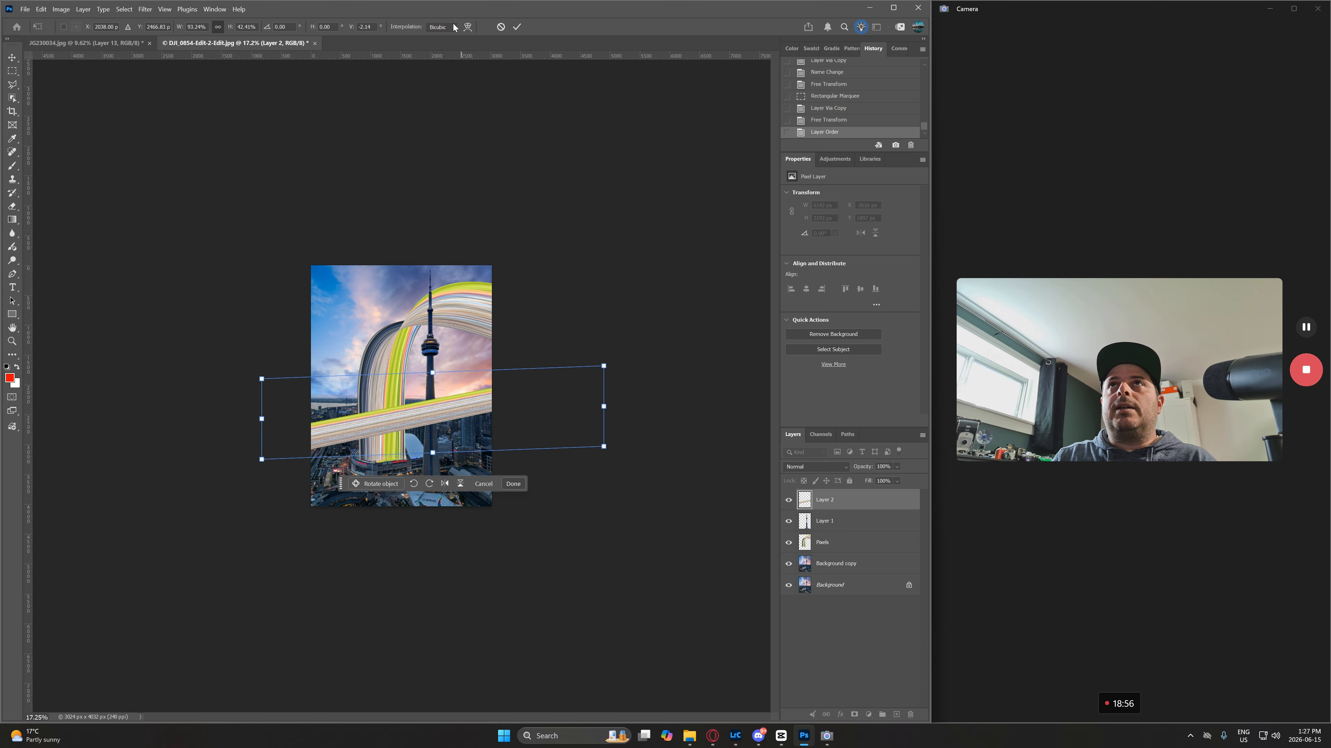
- Warp the band into a curve across the tower's base, widening toward the lower left and bending down beyond the right edge
click(466, 27)
drag(490, 452, 404, 348)
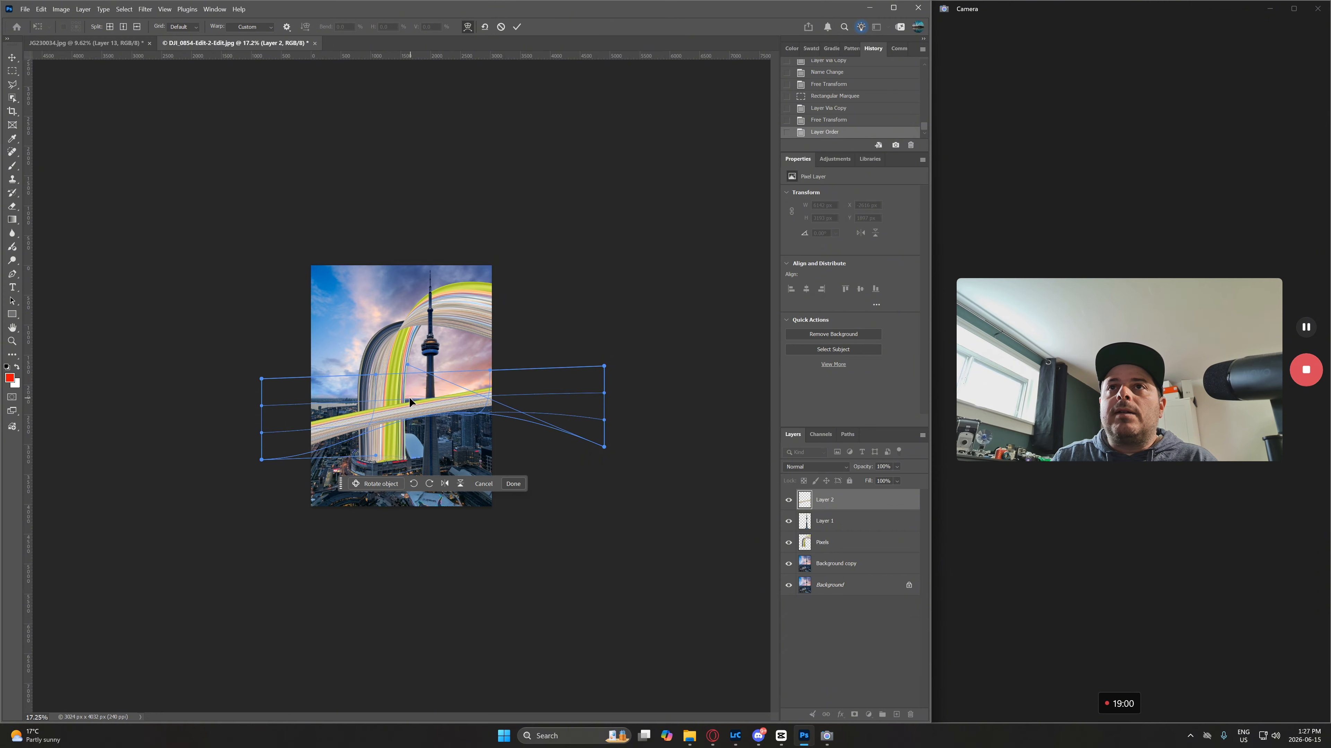
drag(377, 373, 30, 289)
key(ctrl+z)
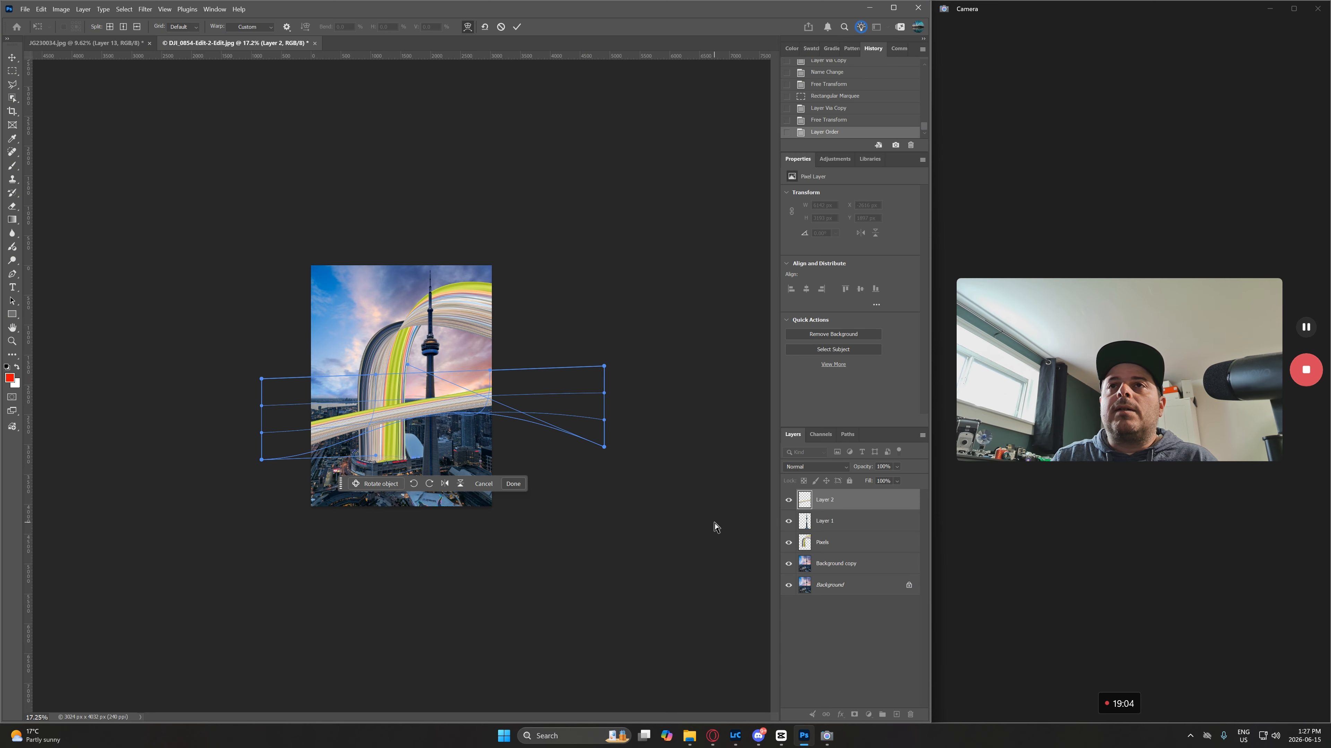
drag(261, 460, 177, 664)
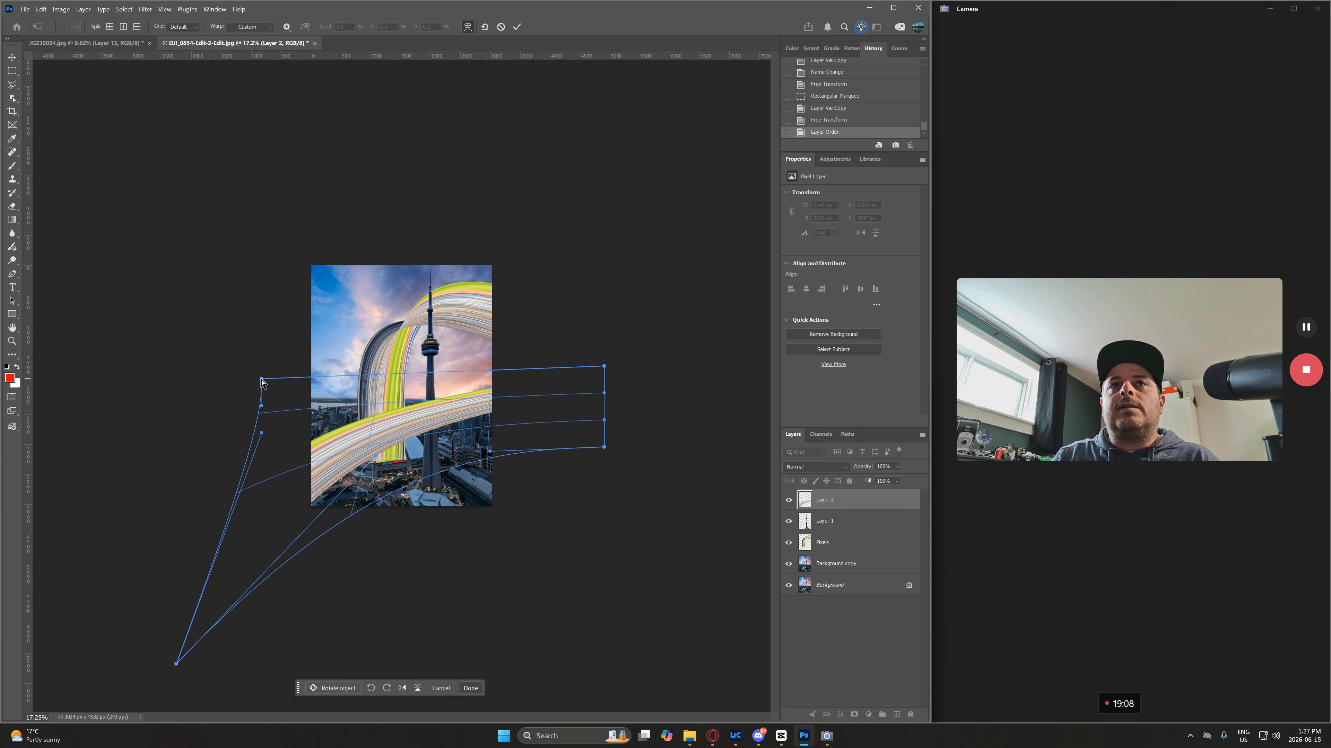
drag(261, 378, 112, 488)
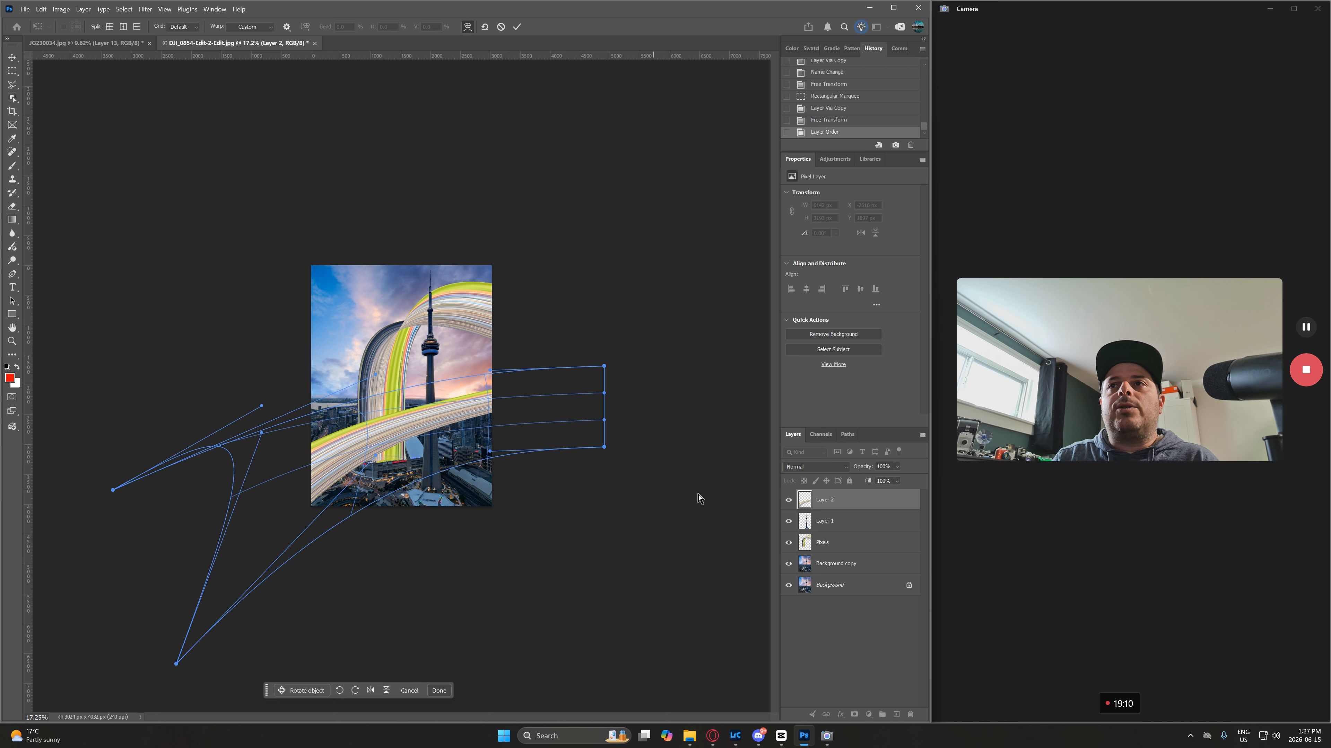
drag(605, 450, 586, 407)
drag(490, 452, 398, 374)
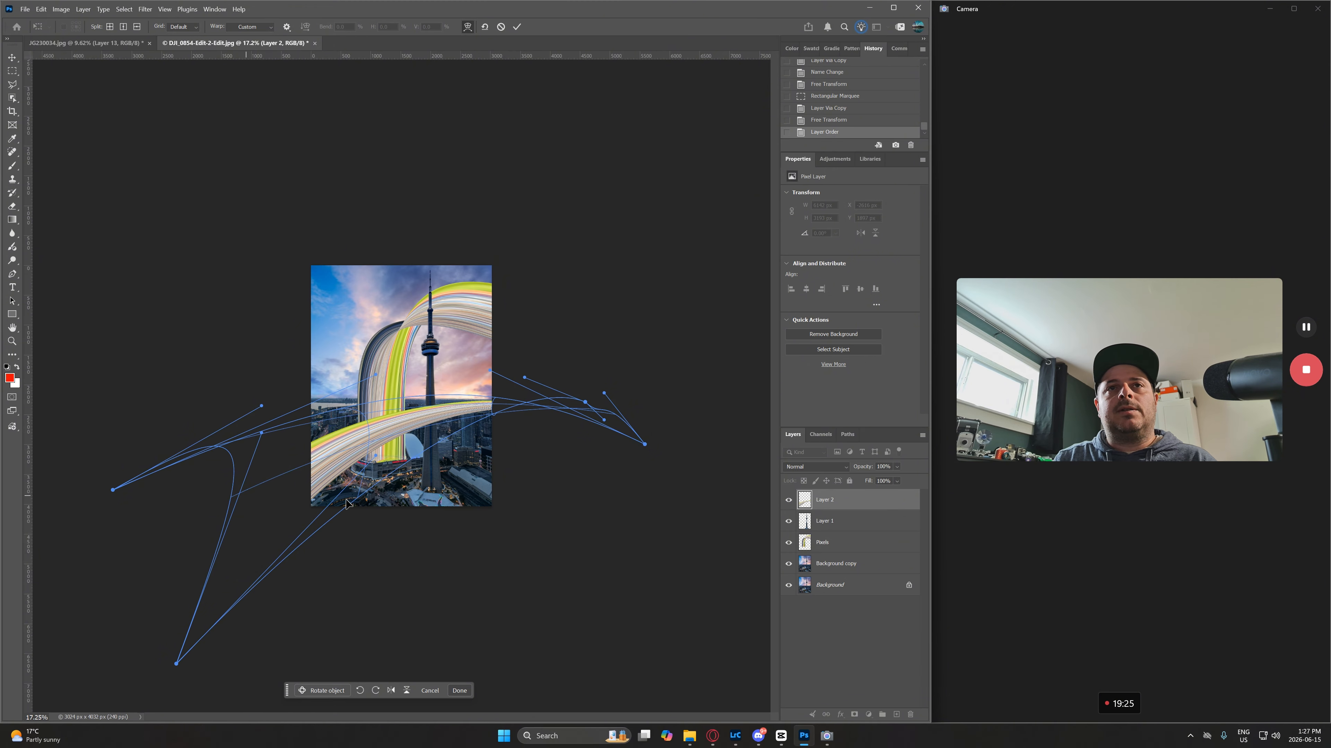
key(Return)
- Transform the curved front band again, reducing its height and repositioning it across the tower above the stadium
key(ctrl+t)
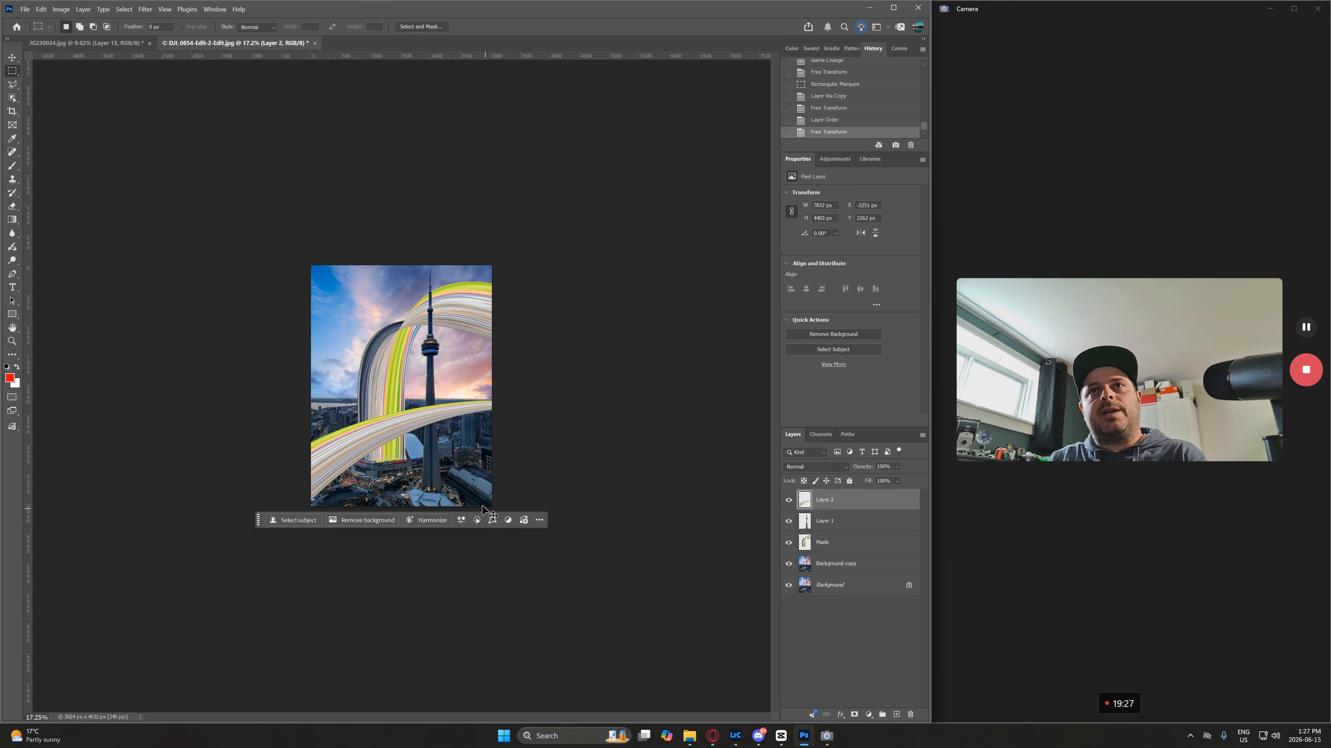
drag(410, 664, 404, 601)
mouse_move(393, 426)
mouse_down()
mouse_move(397, 396)
mouse_move(398, 410)
mouse_up()
drag(238, 583, 225, 551)
drag(380, 403, 382, 413)
key(Return)
- Examine the finished pixel-stretch examples in the photo viewer, from the propeller plane through the duck and oriole to the tulips
mouse_move(758, 736)
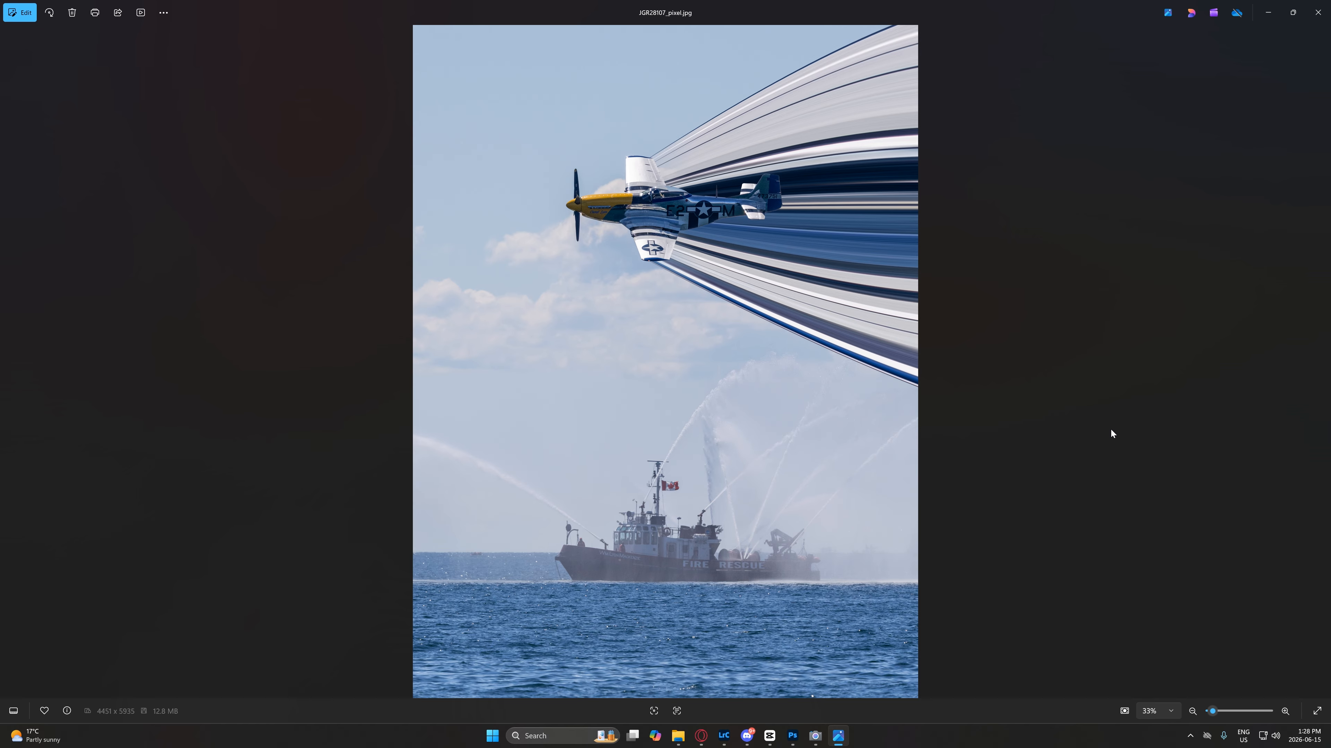
key(Right)
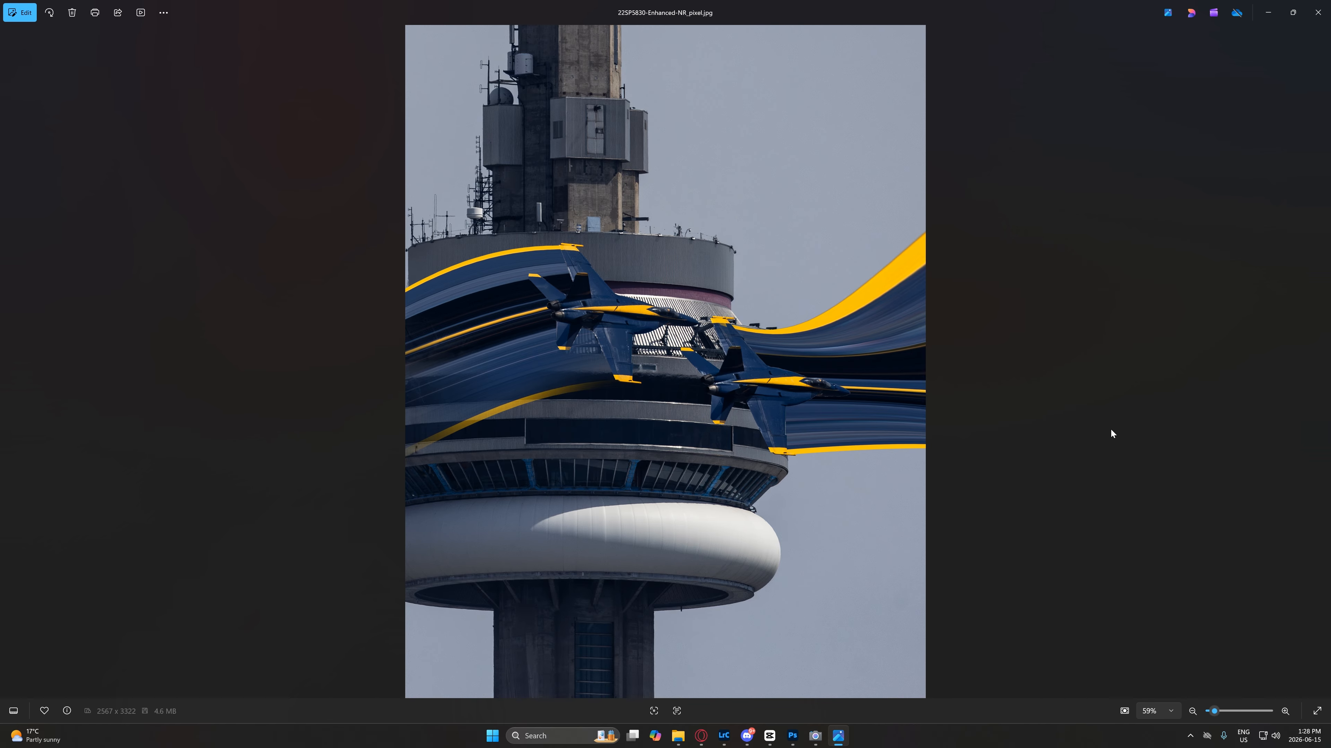
key(Right)
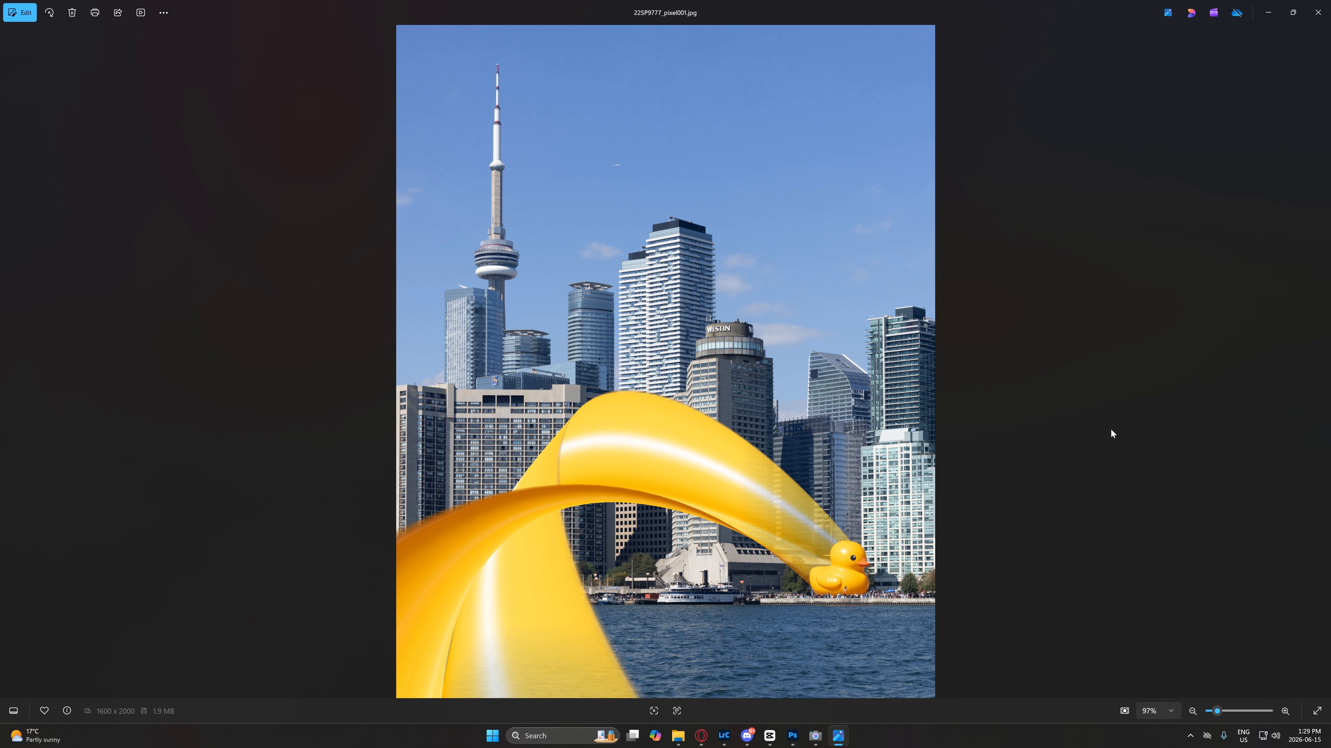
key(Right)
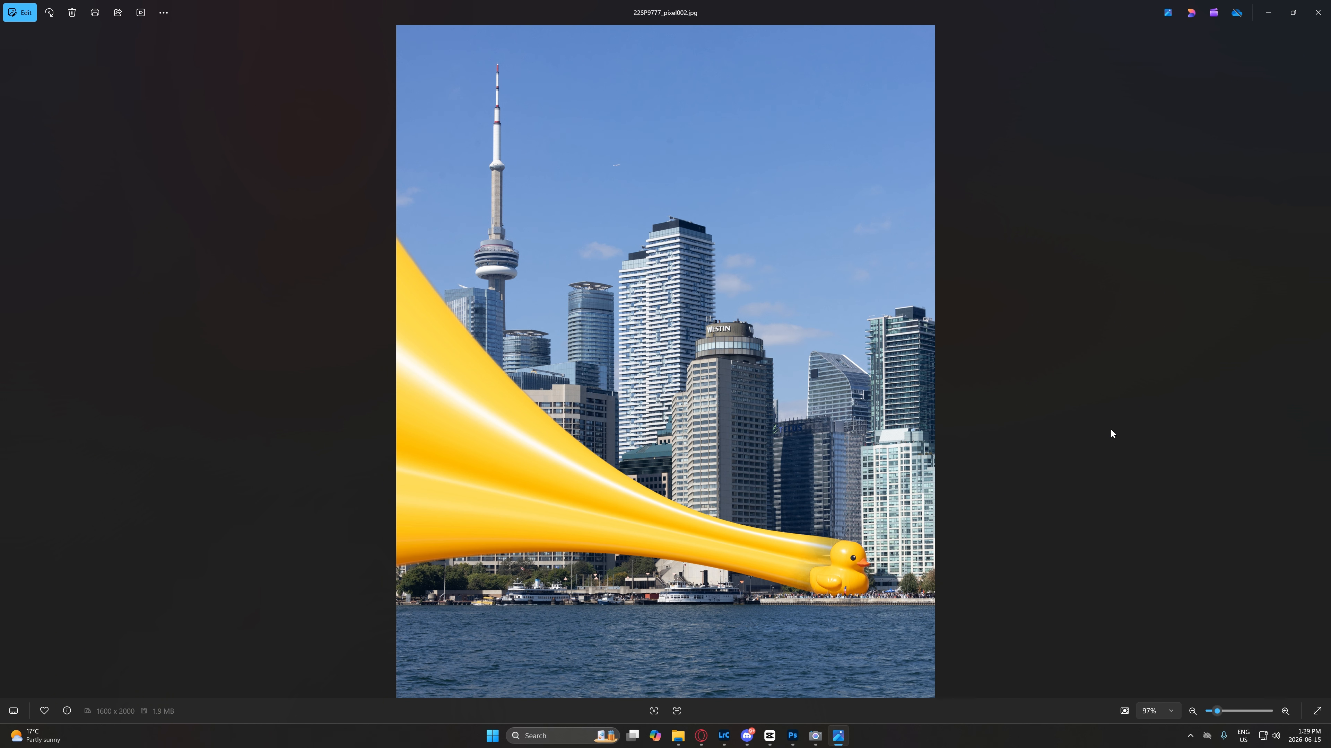
key(Left)
key(Right)
key(Right)
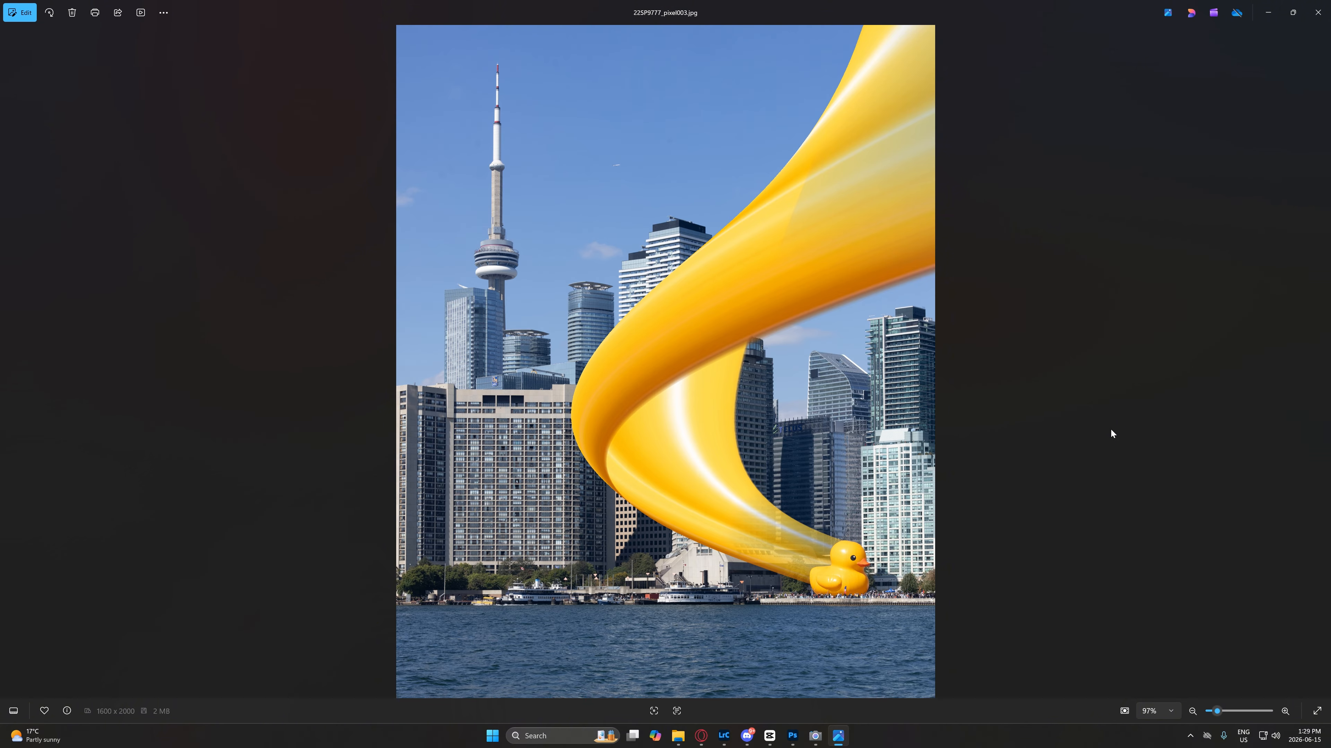
key(Right)
key(Left)
key(Right)
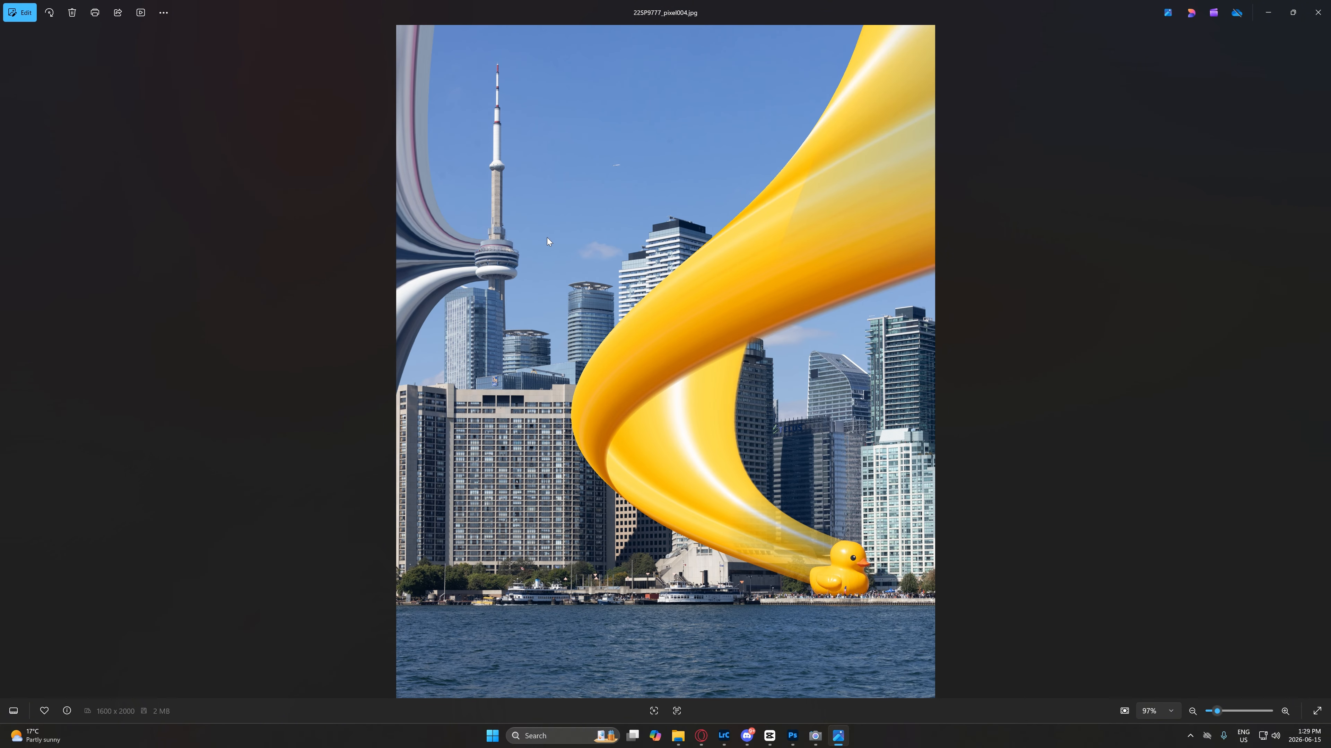
key(Right)
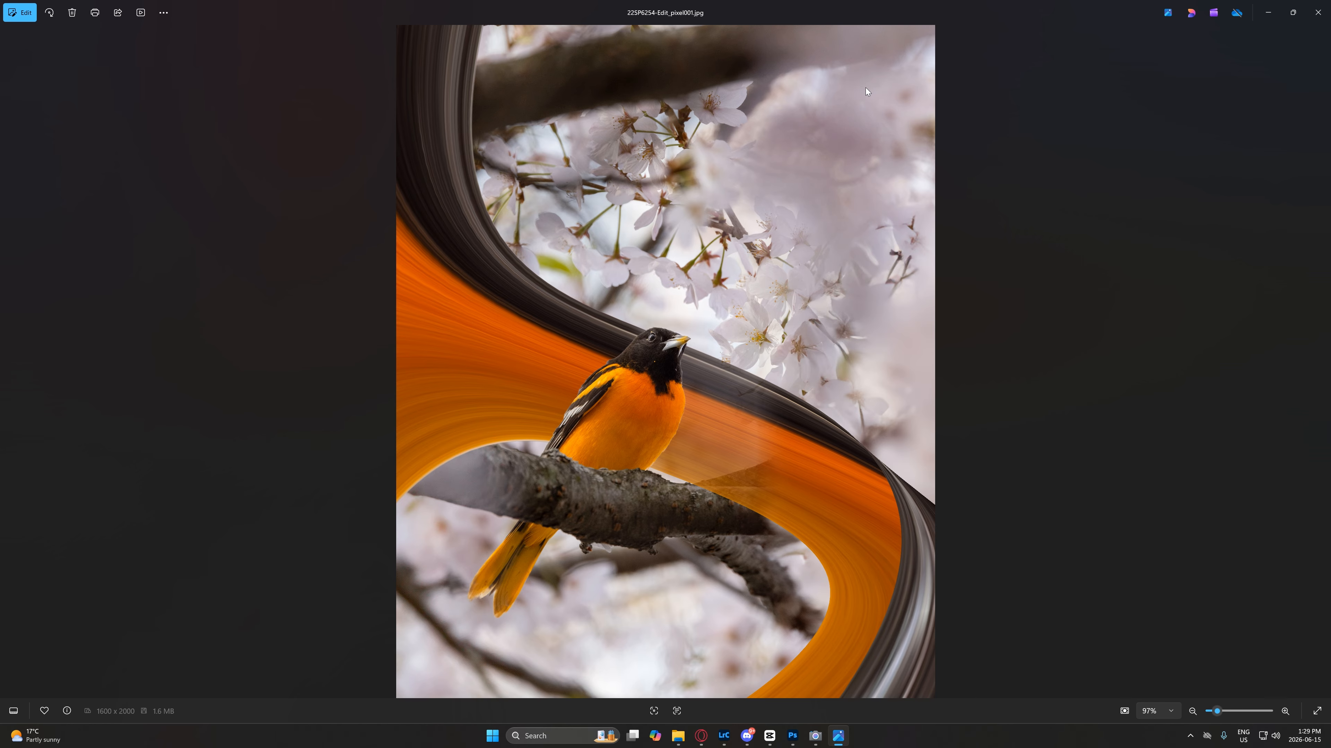
key(Right)
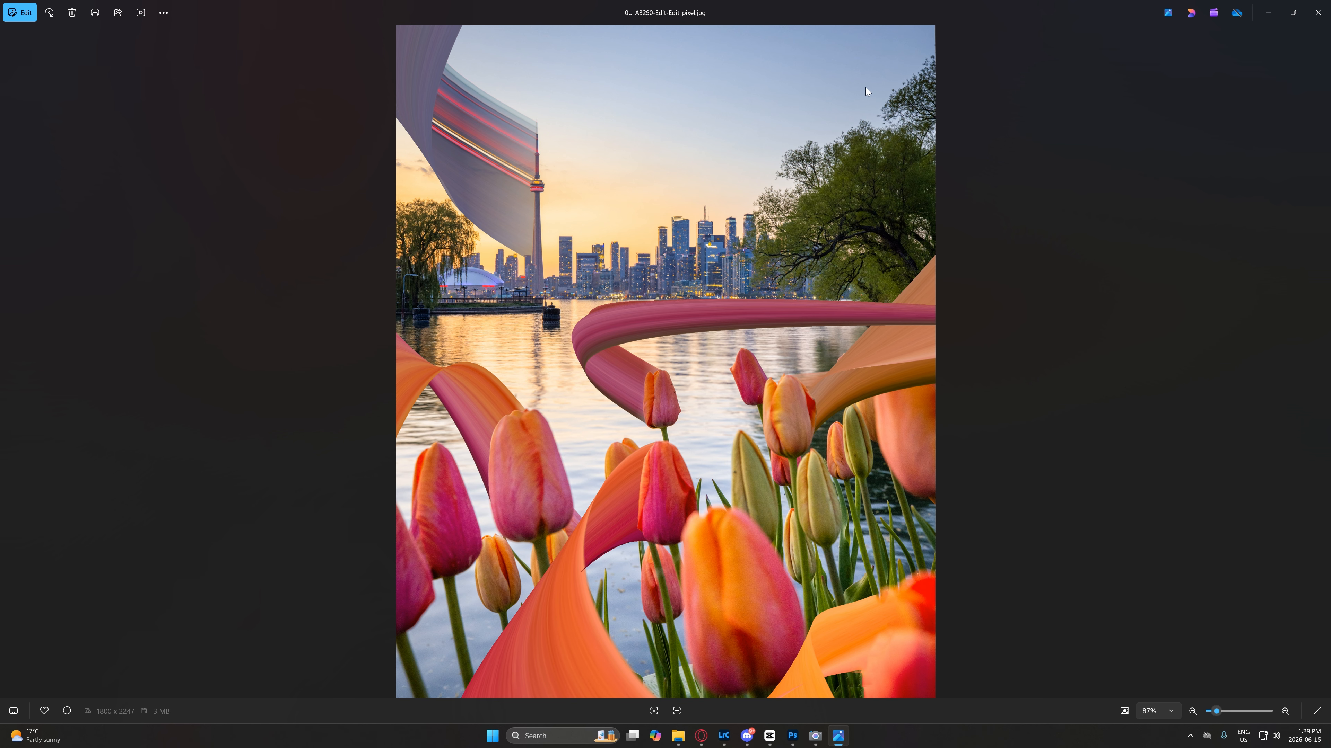
- Return to Photoshop and show the JG230034.jpg jet composite document
click(815, 736)
click(800, 739)
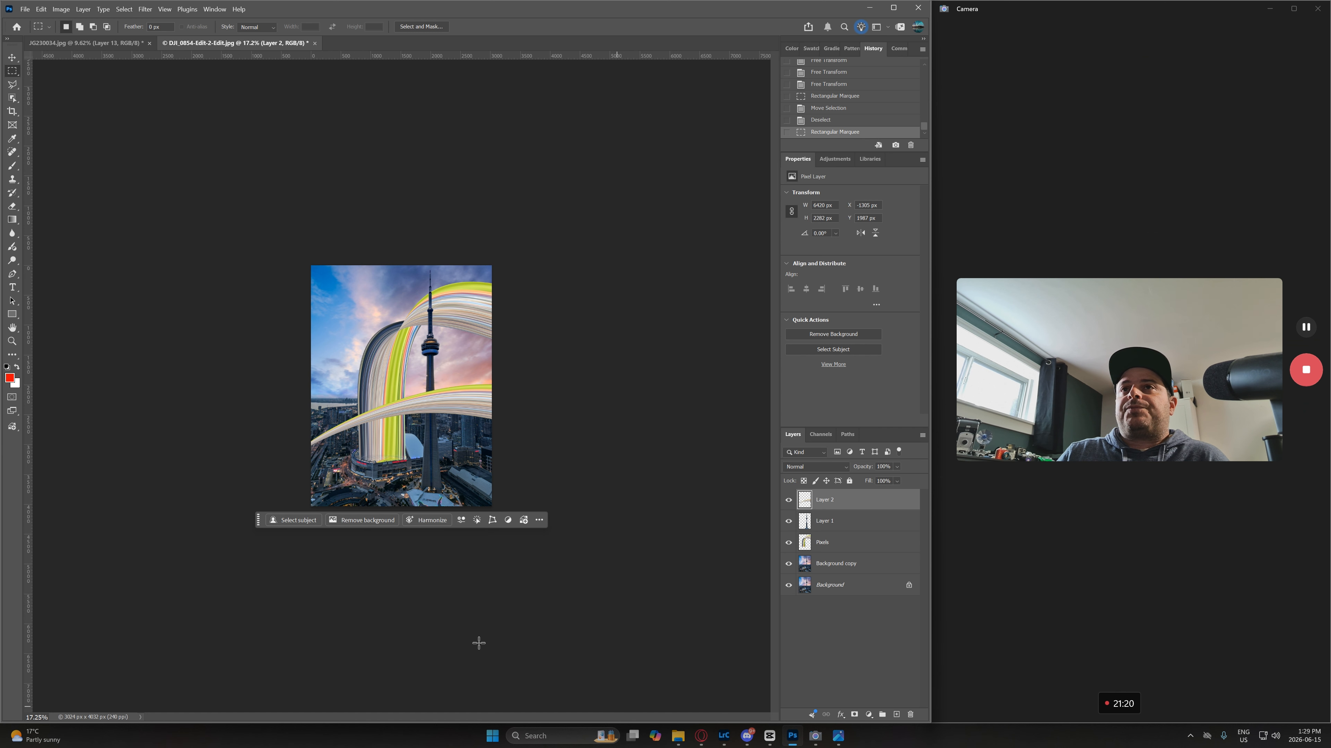
click(122, 43)
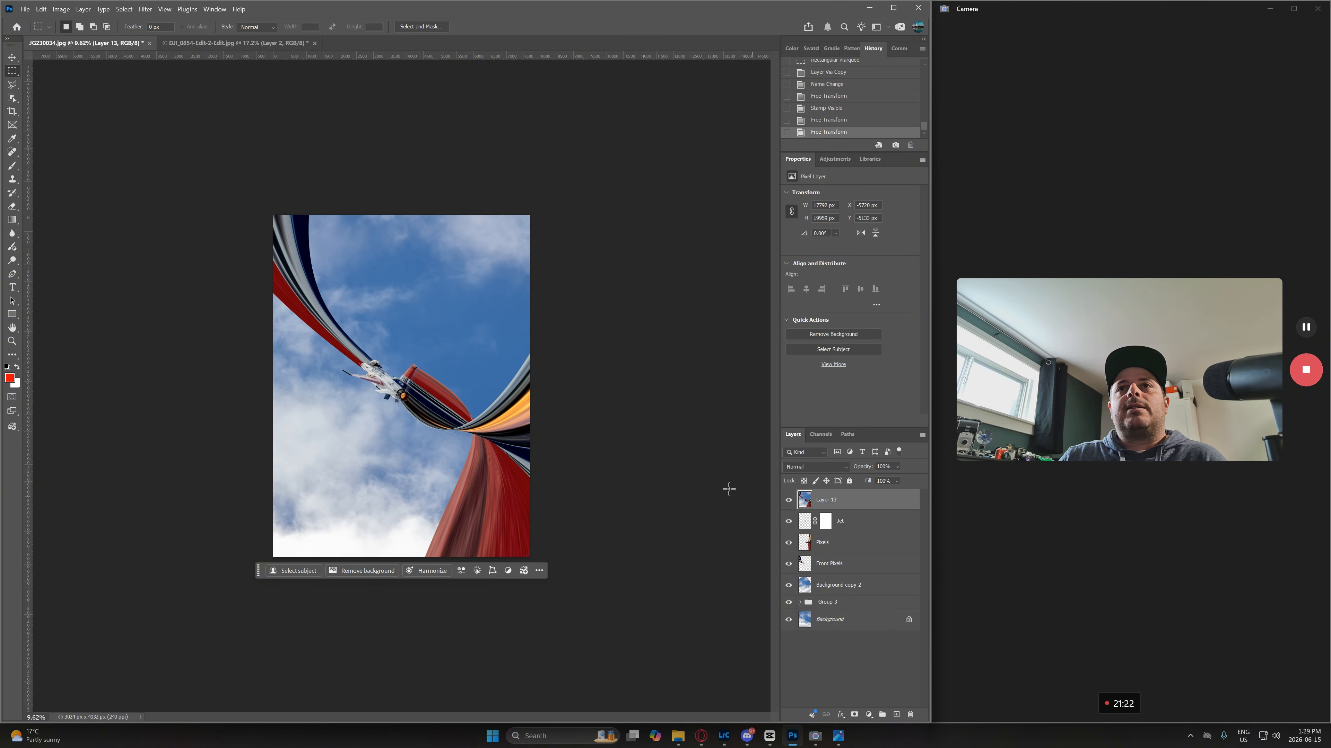